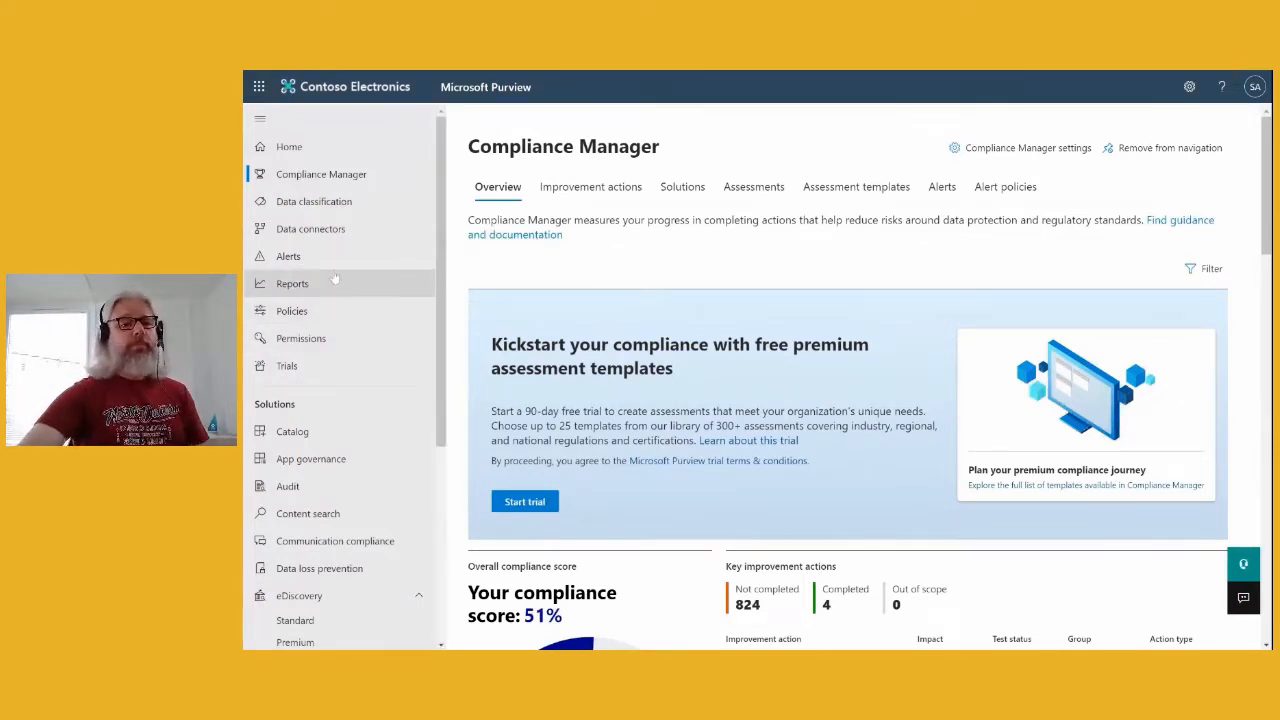
# - Open the Data lifecycle management page from the lower part of the left navigation
pyautogui.scroll(-1, 334, 283)
pyautogui.scroll(-1, 334, 283)
pyautogui.scroll(-1, 334, 283)
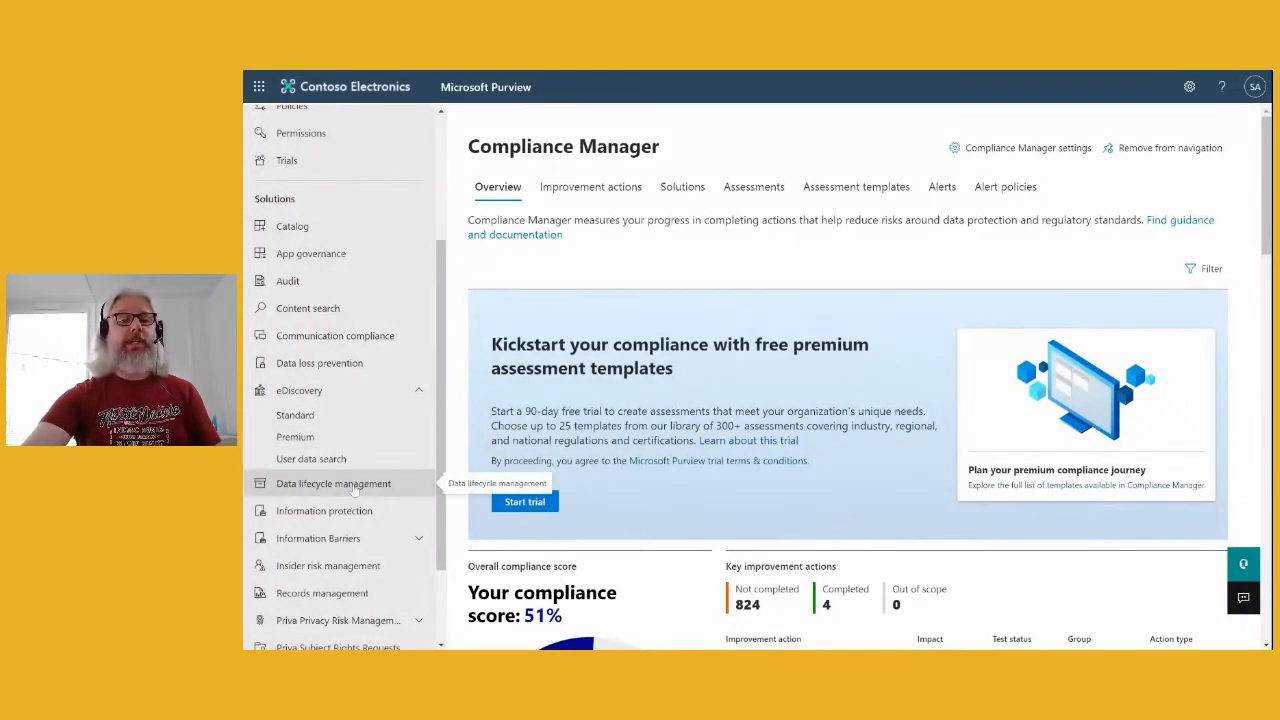
pyautogui.scroll(-2, 340, 484)
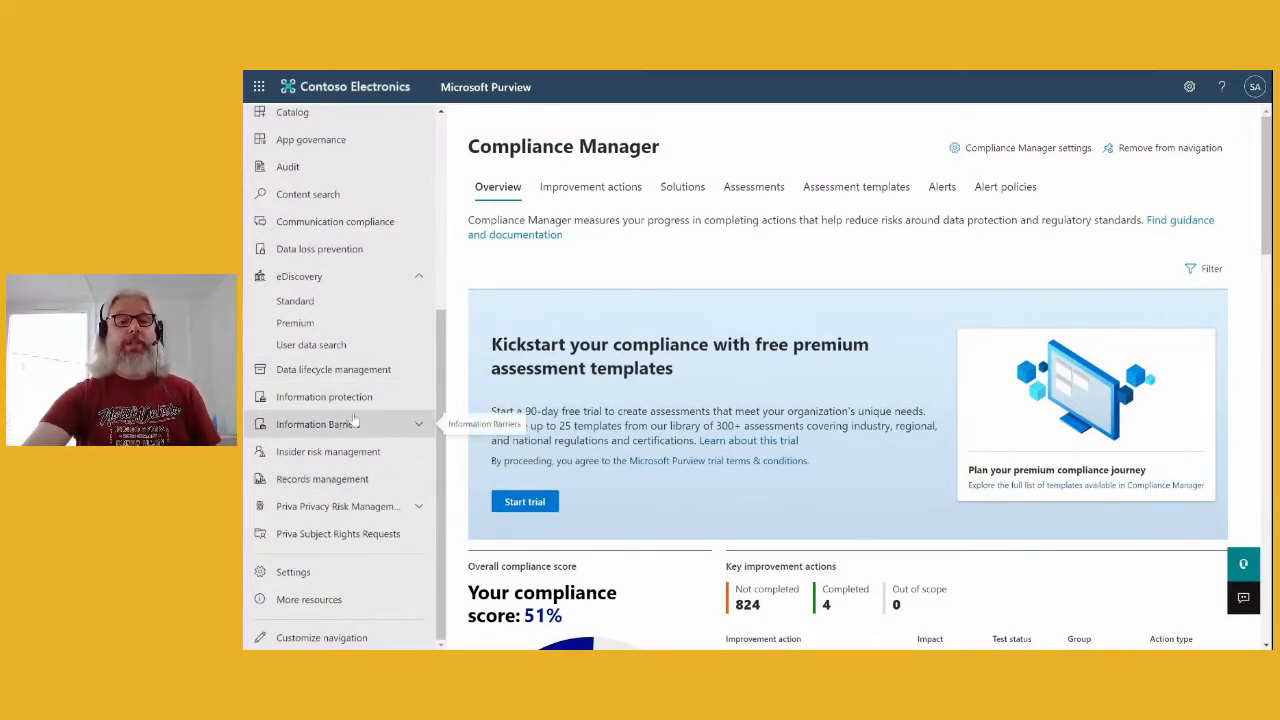
pyautogui.click(300, 372)
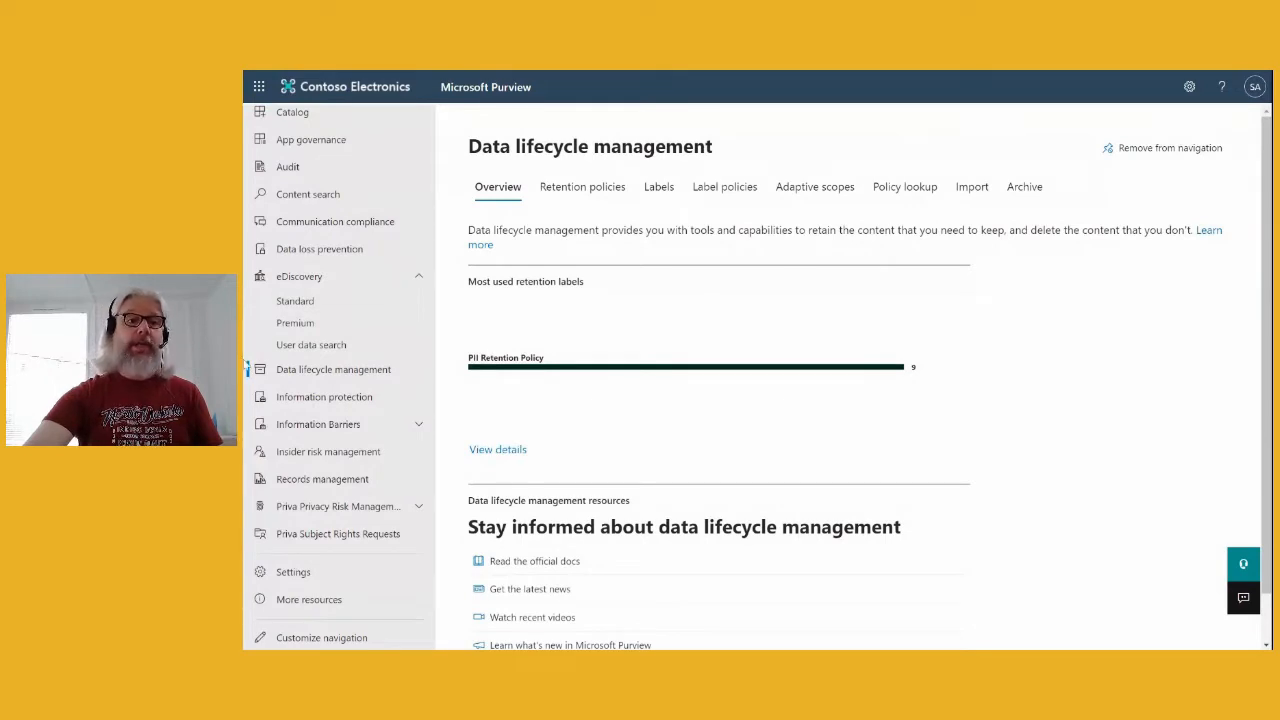
# - Open the eDiscovery (Premium) overview to see the Mark 8 Project Case
pyautogui.click(306, 331)
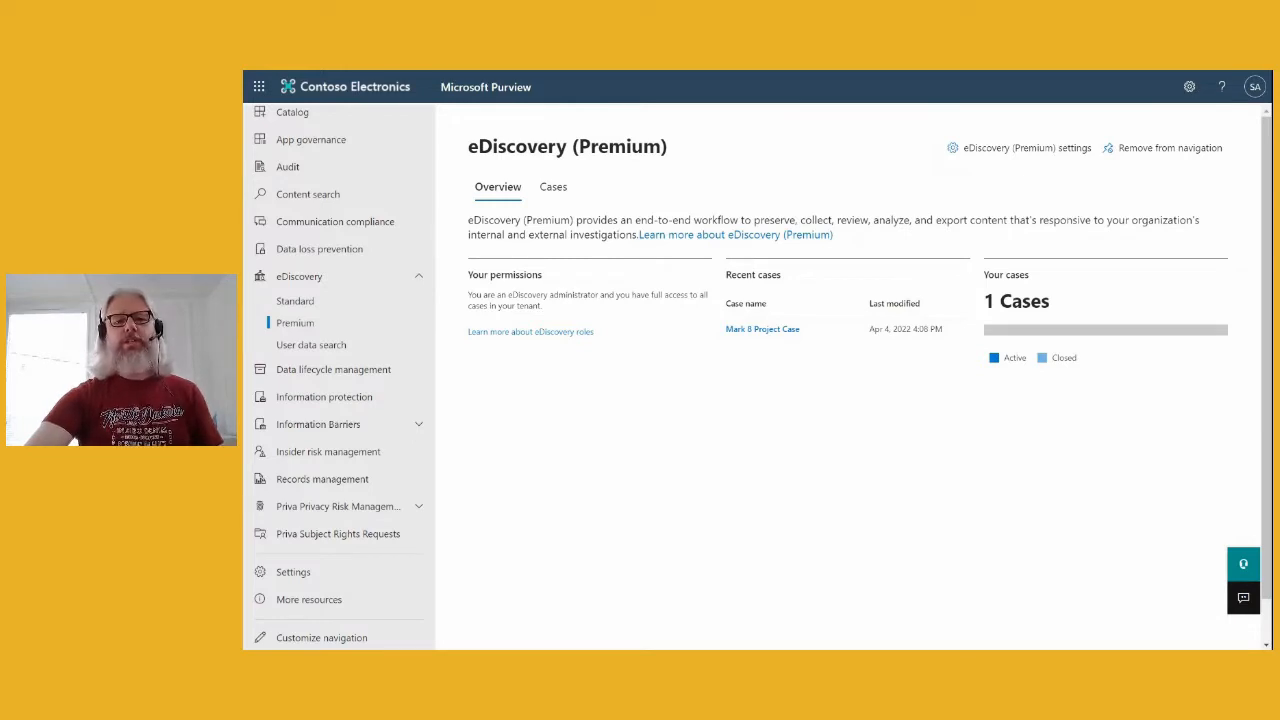
# - Open Mark 8 Project Case and collapse the navigation pane to widen the page
pyautogui.click(772, 331)
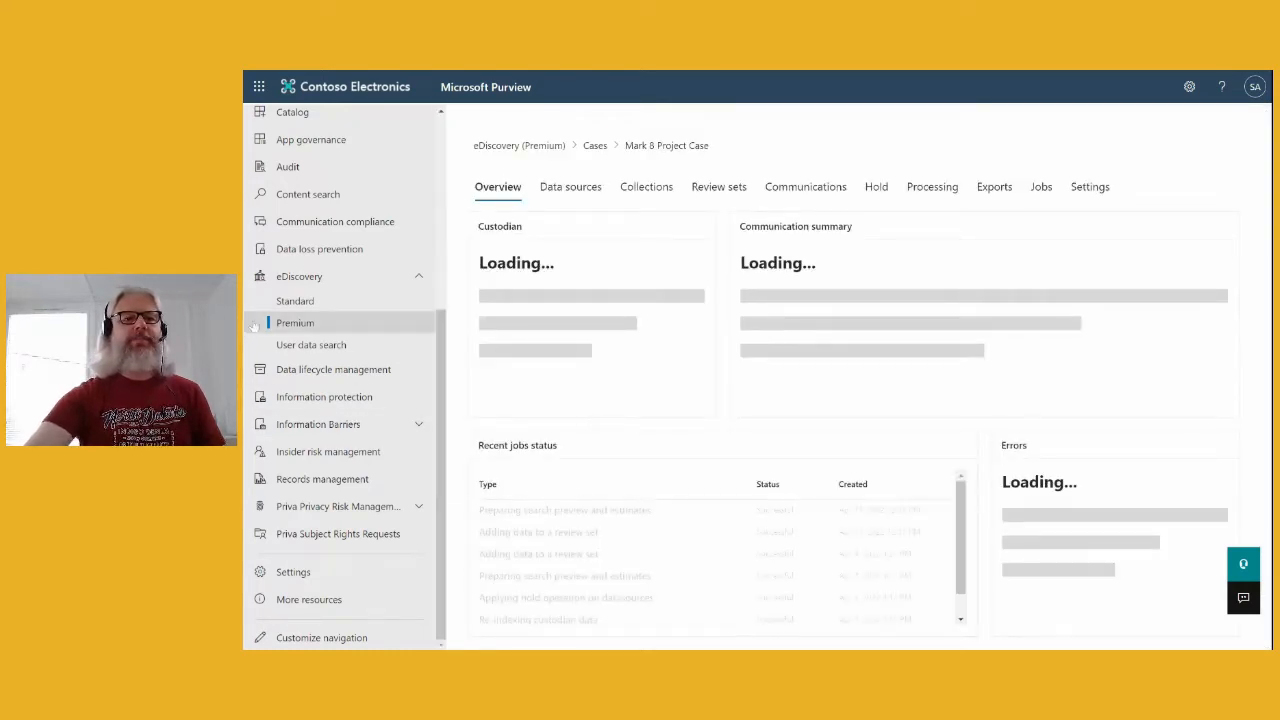
pyautogui.scroll(3, 303, 324)
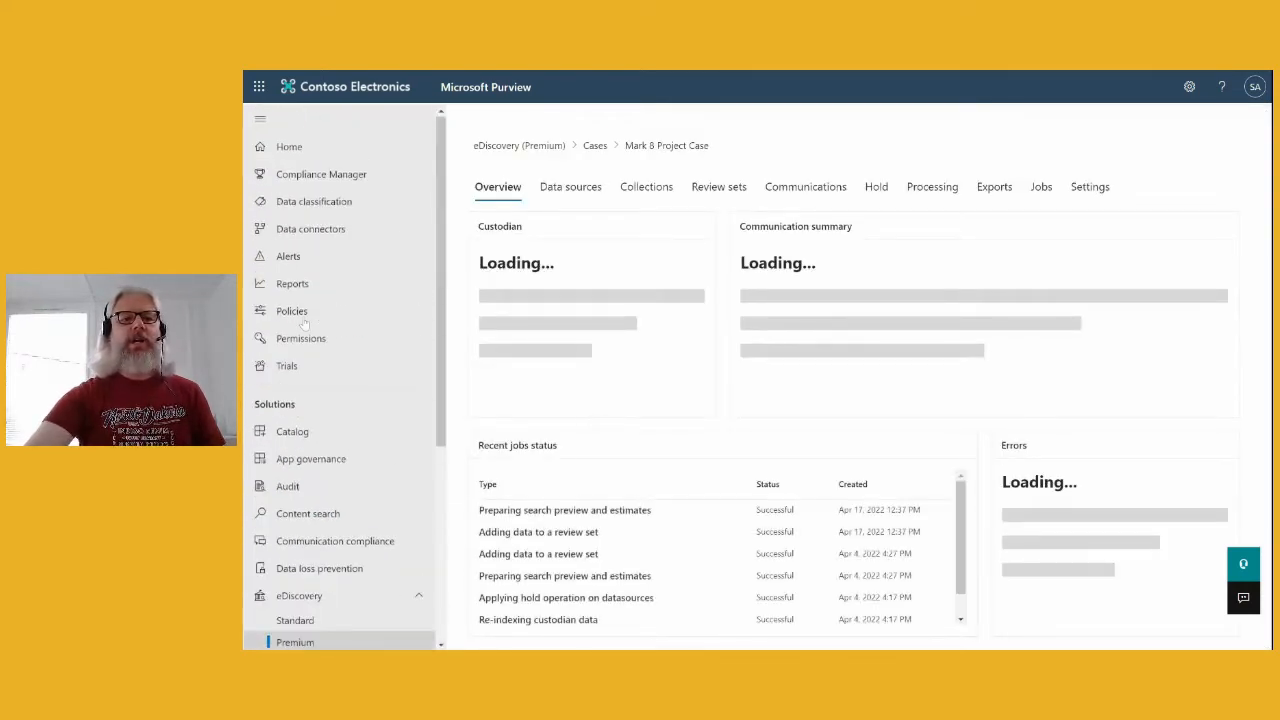
pyautogui.click(260, 121)
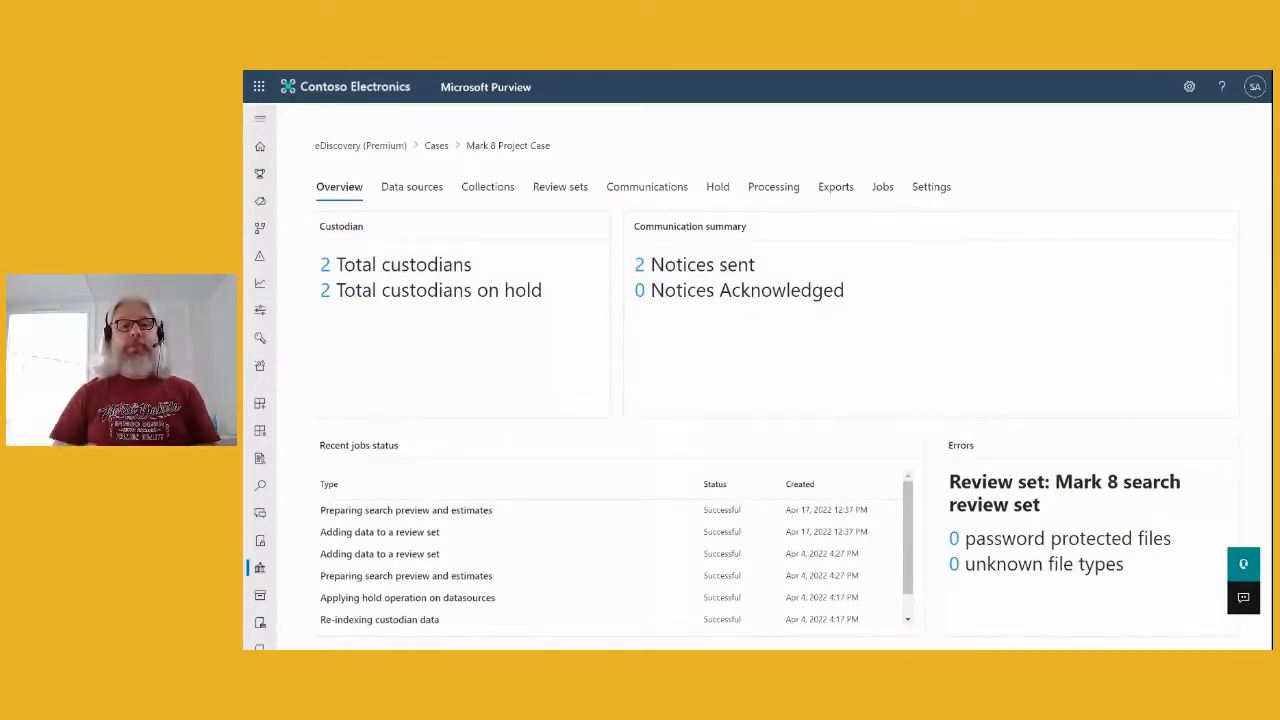
# - On the Collections tab, open the Mark 8 project search collection's summary
pyautogui.click(484, 190)
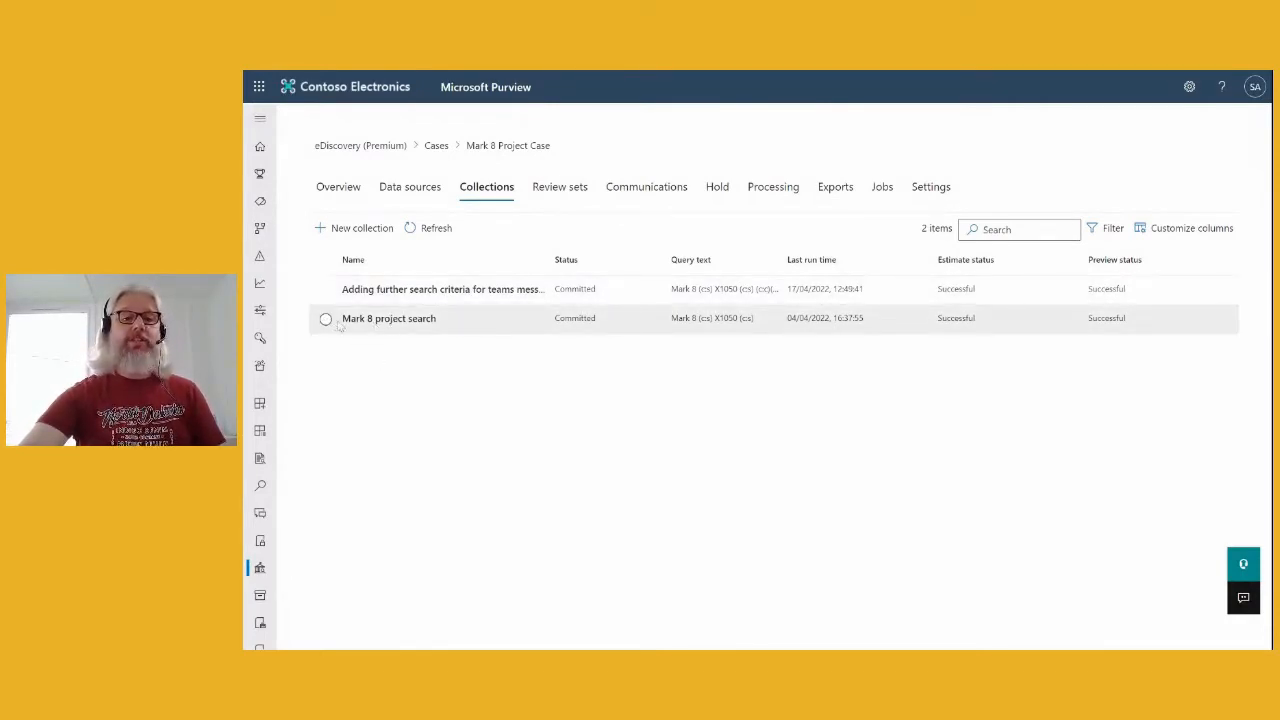
pyautogui.click(389, 318)
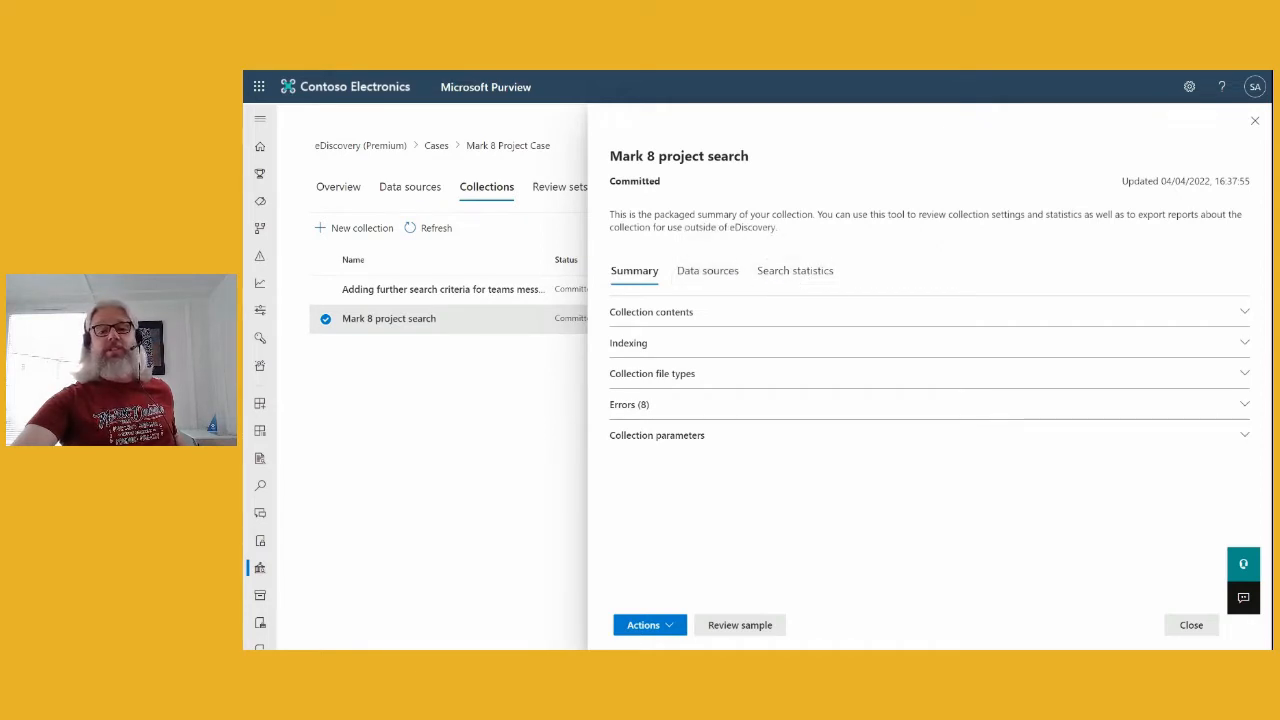
# - Check the collection's Actions menu, close its details, and start a new collection
pyautogui.click(674, 627)
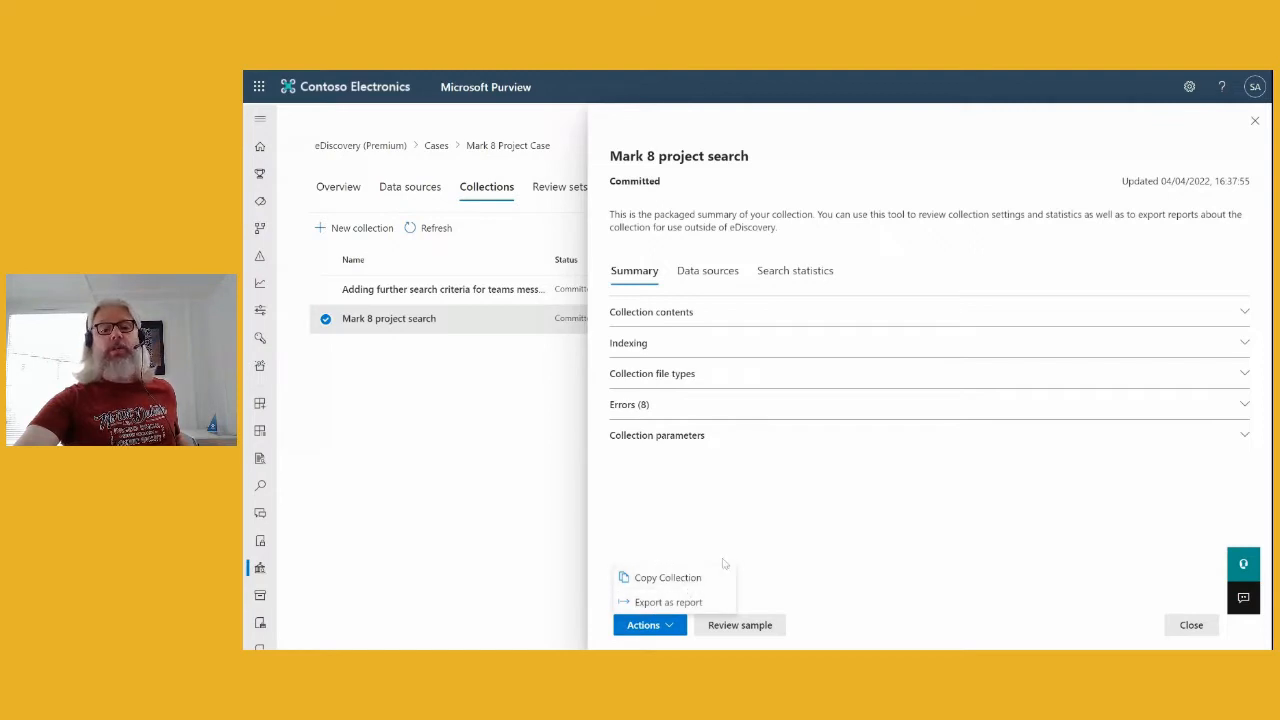
pyautogui.click(1255, 121)
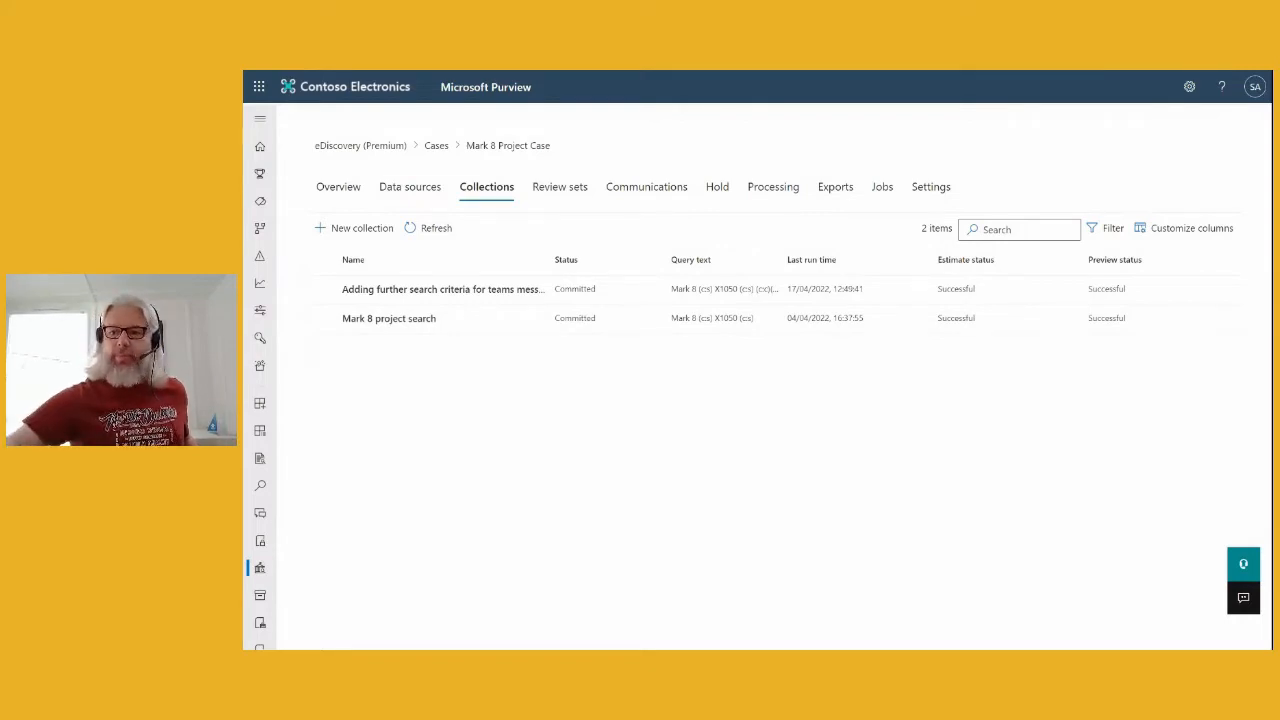
pyautogui.click(360, 230)
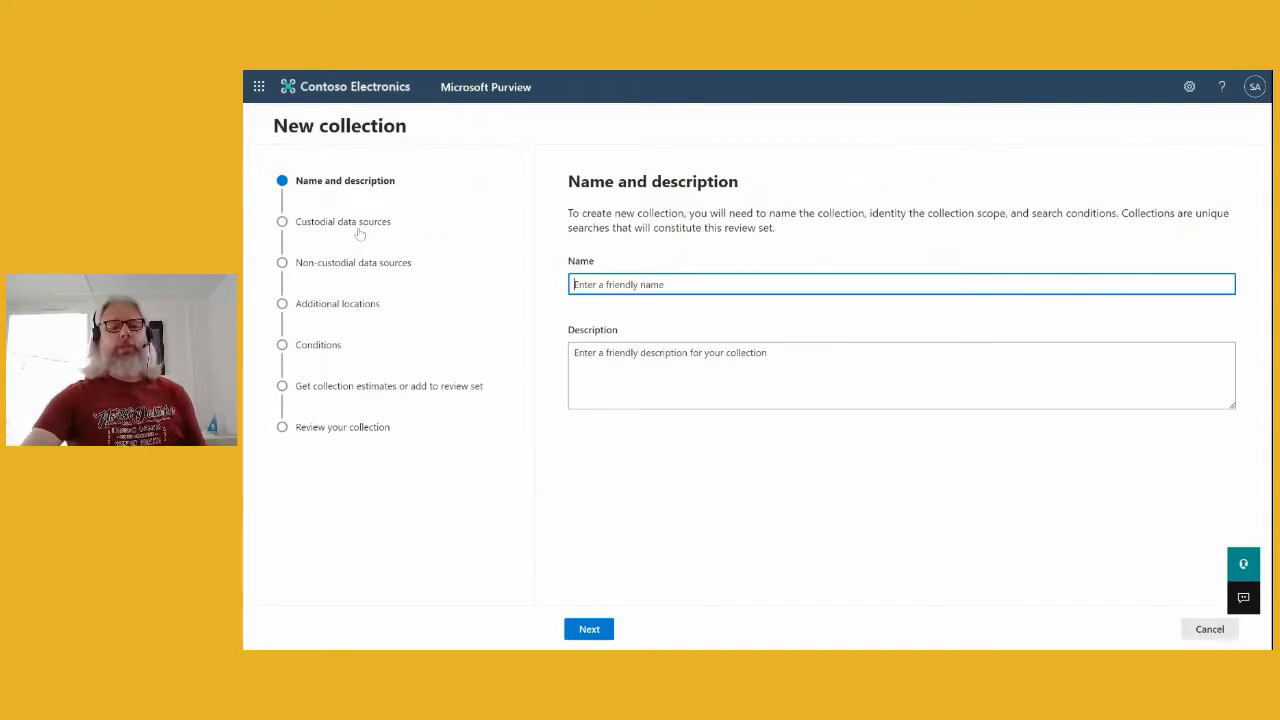
# - Name the new collection 'Example' and include all custodians as data sources
pyautogui.write('Example')
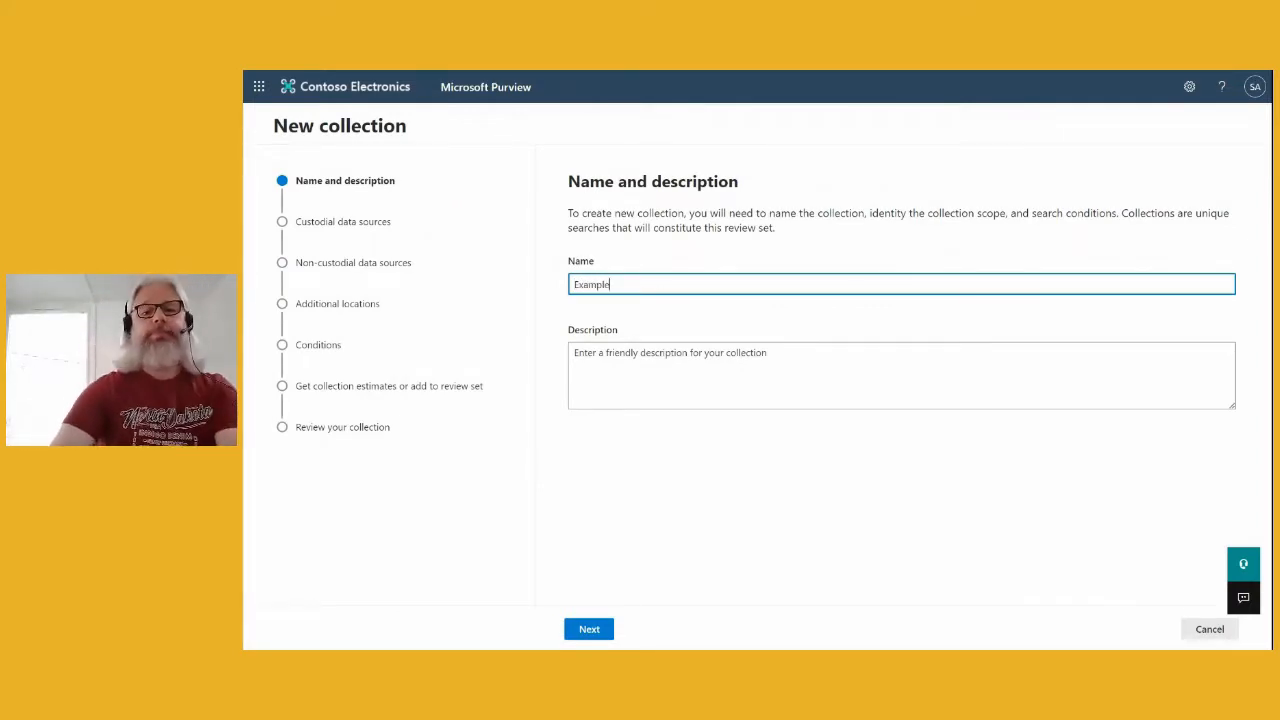
pyautogui.click(589, 630)
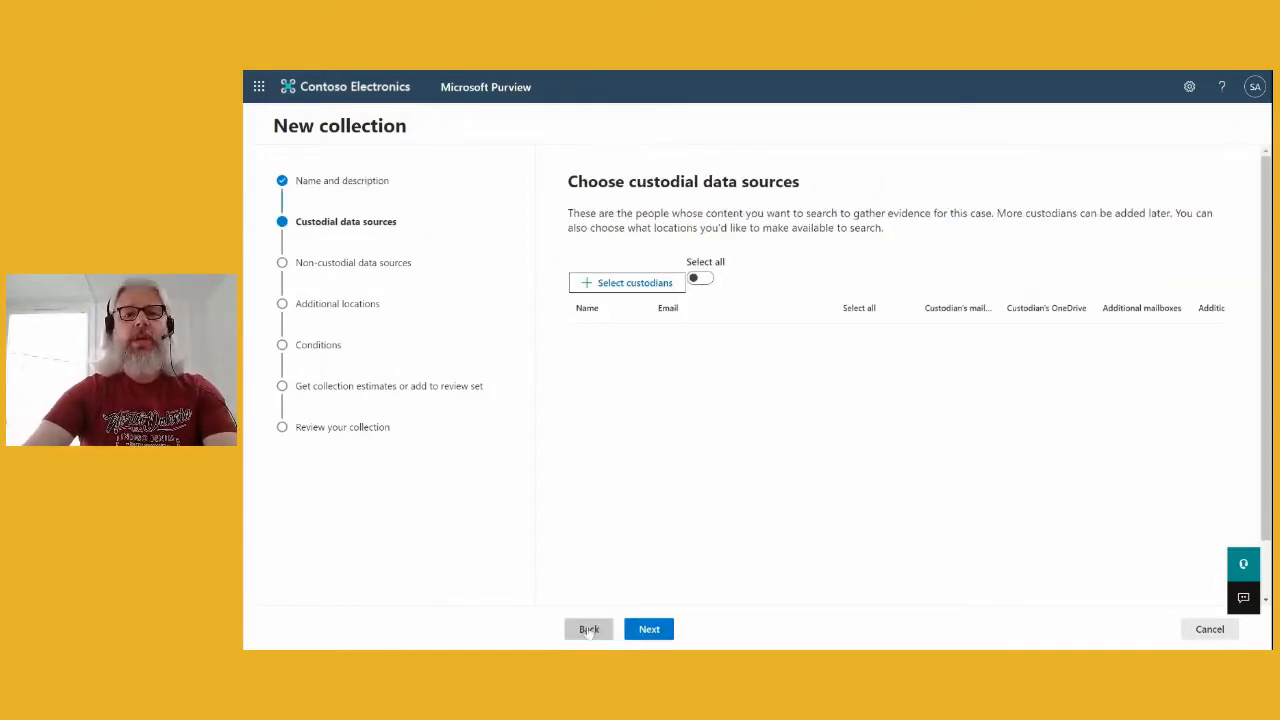
pyautogui.click(706, 281)
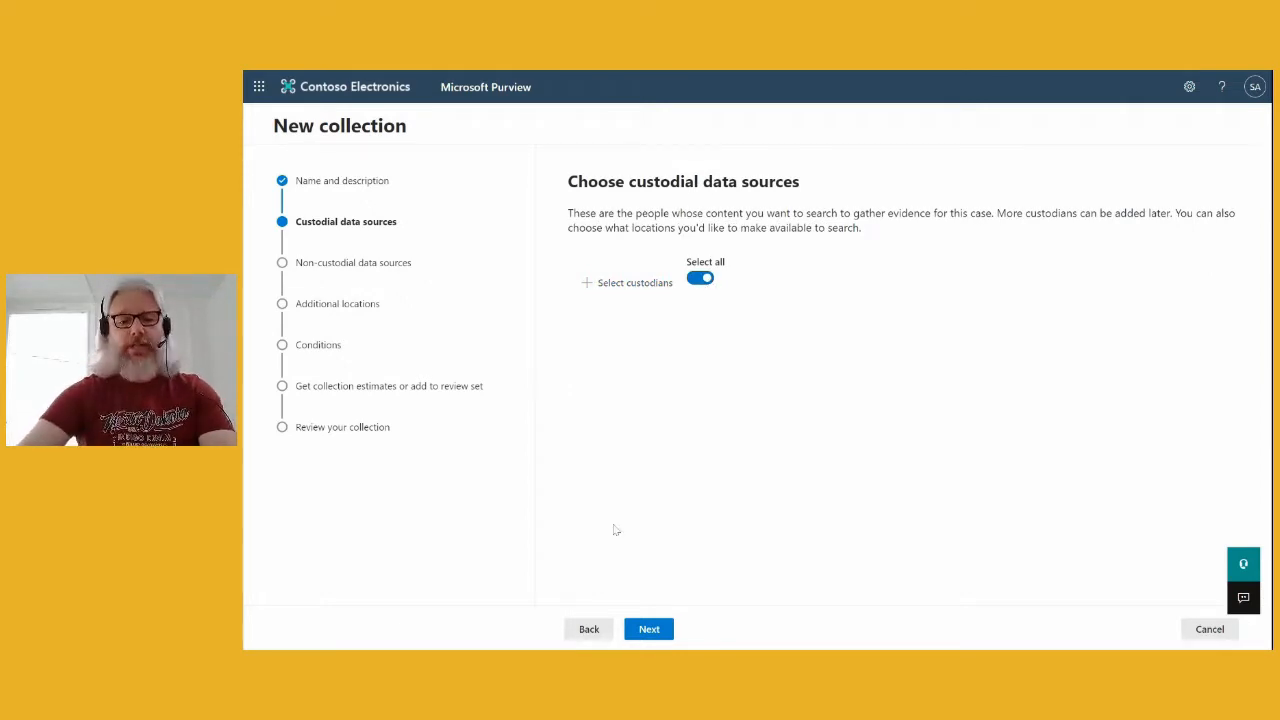
pyautogui.click(655, 631)
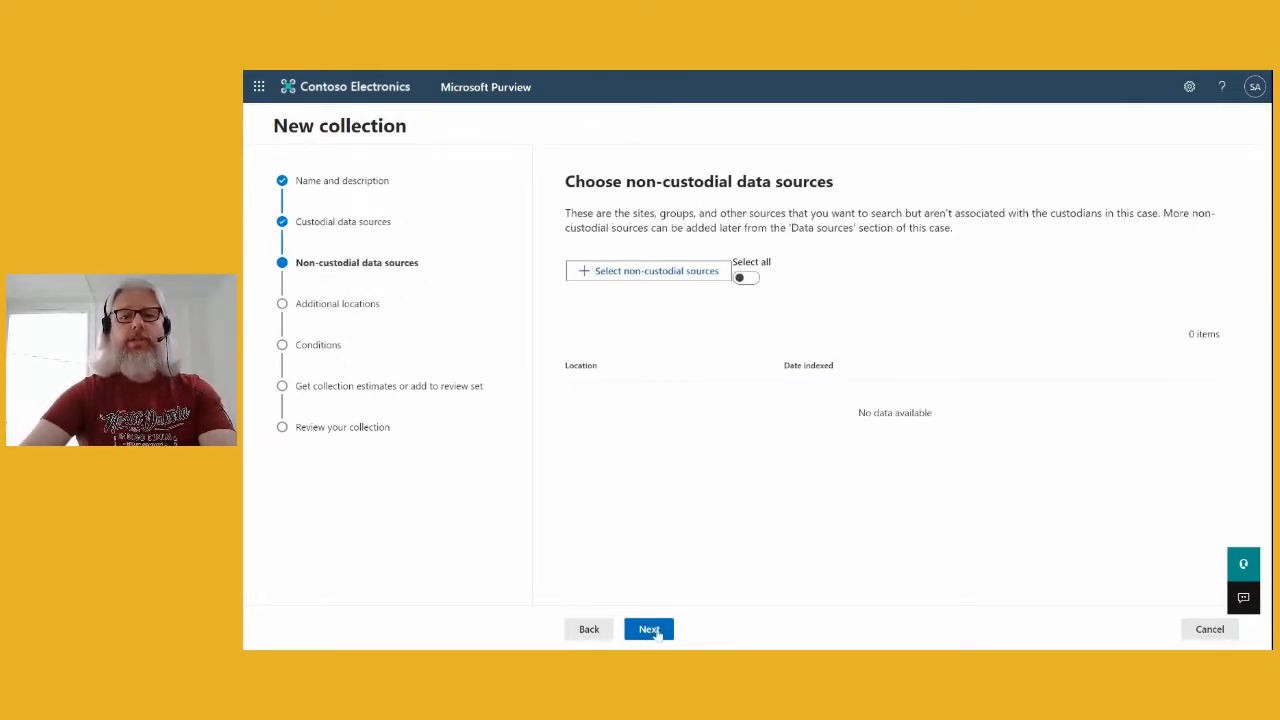
# - Advance to the Conditions step and enter keywords 'Mark 8 (cs) X1050'
pyautogui.click(652, 630)
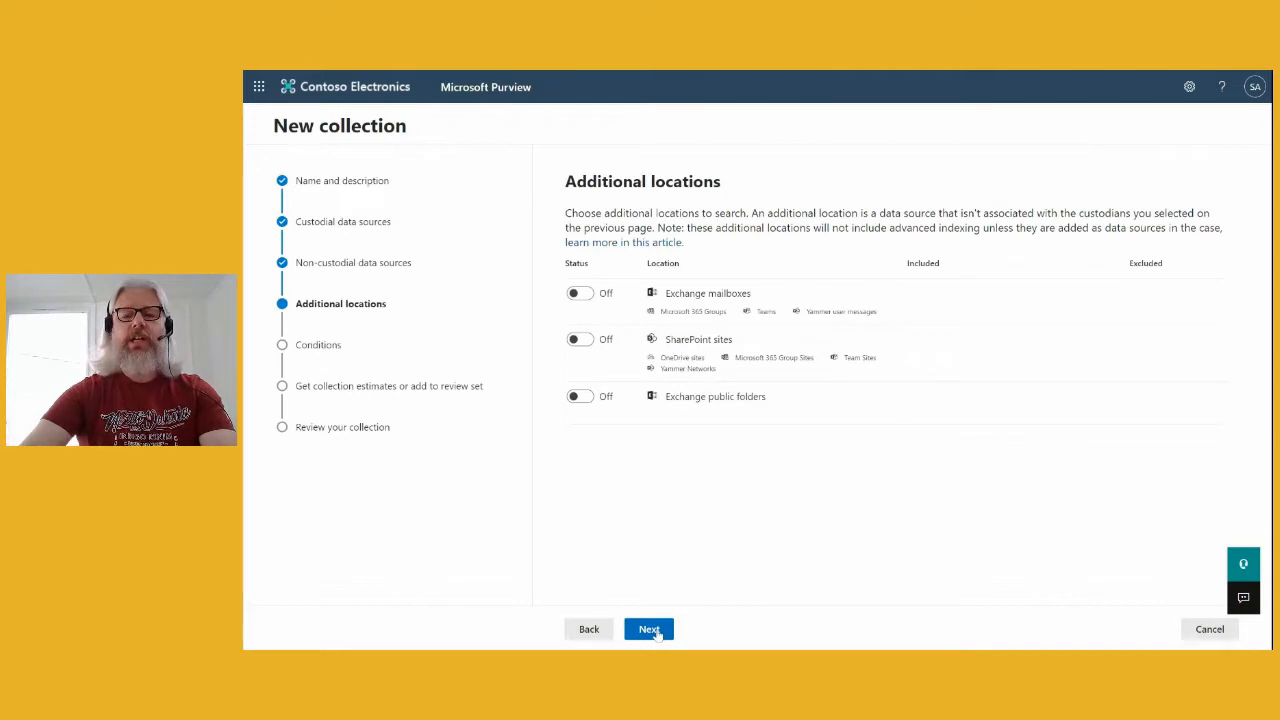
pyautogui.click(652, 630)
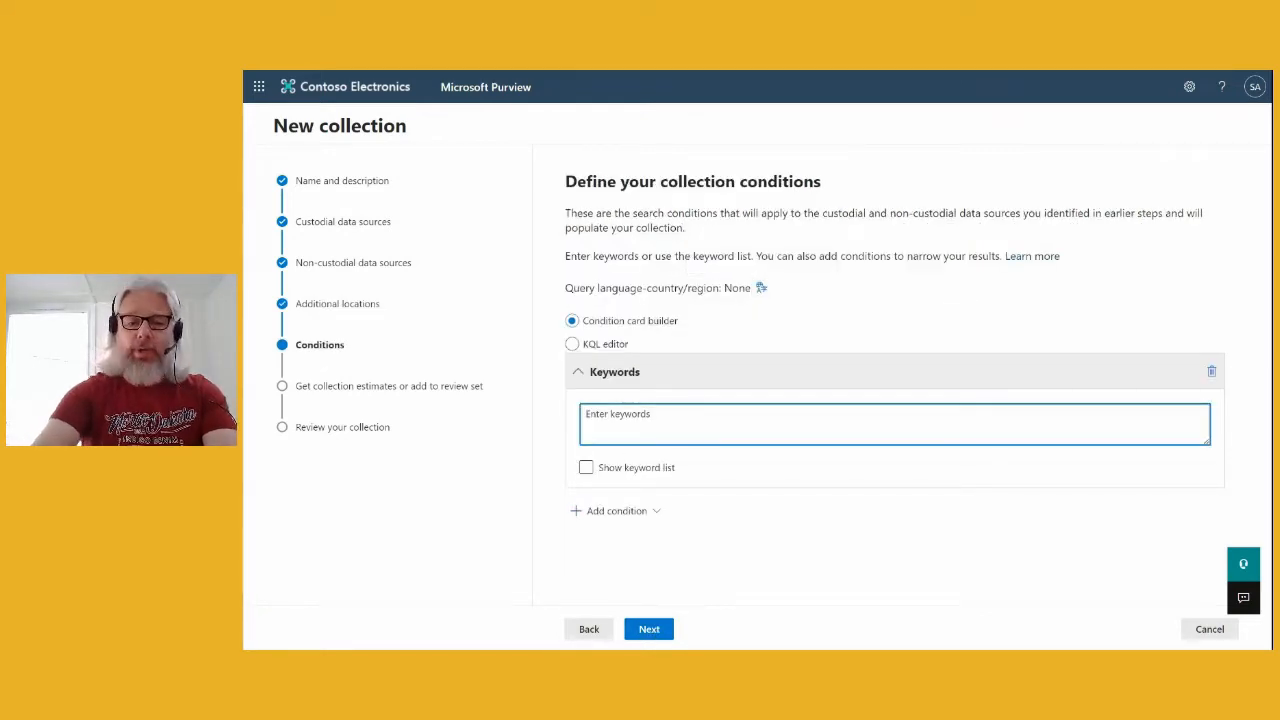
pyautogui.write('Mark')
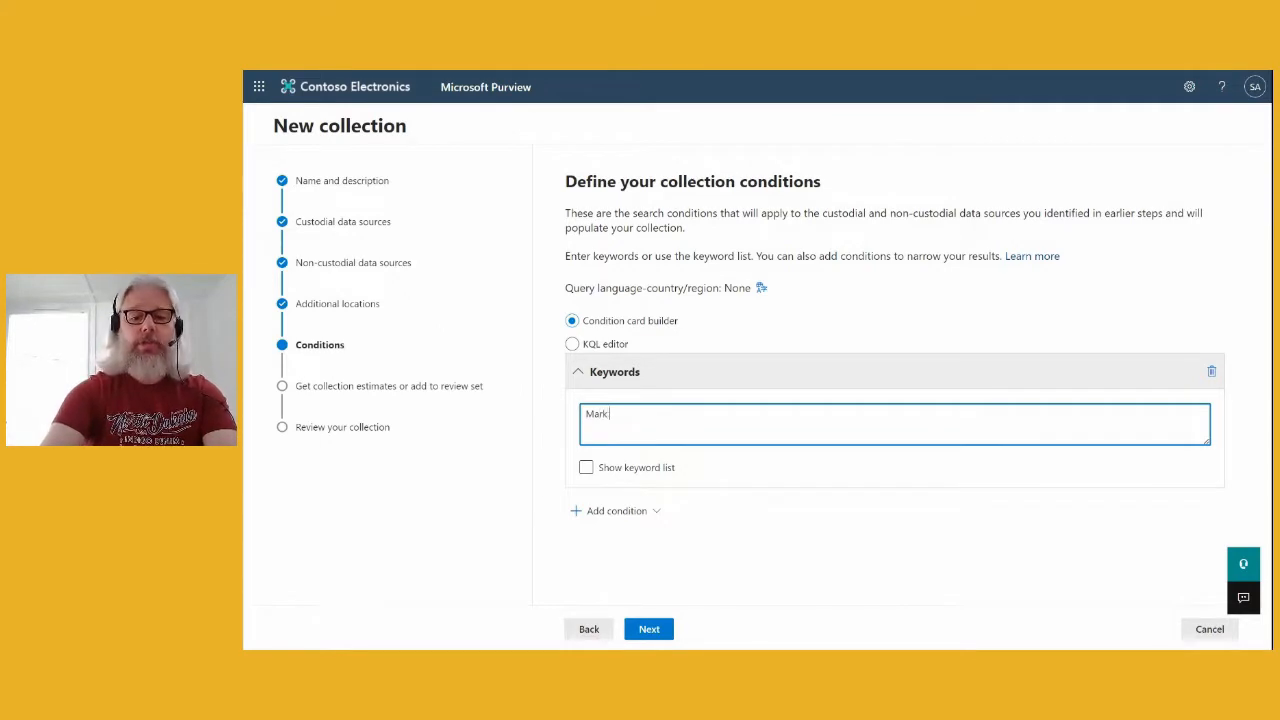
pyautogui.write(' 8 (cs)')
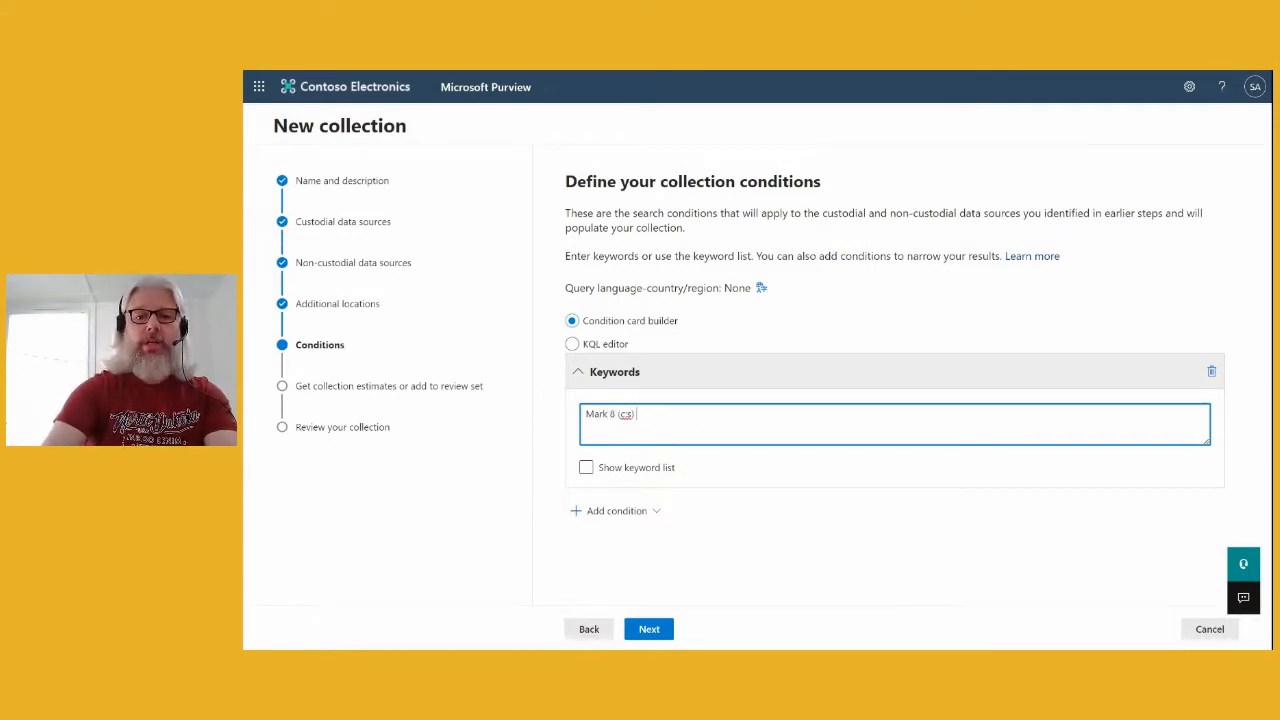
pyautogui.write(' X1050')
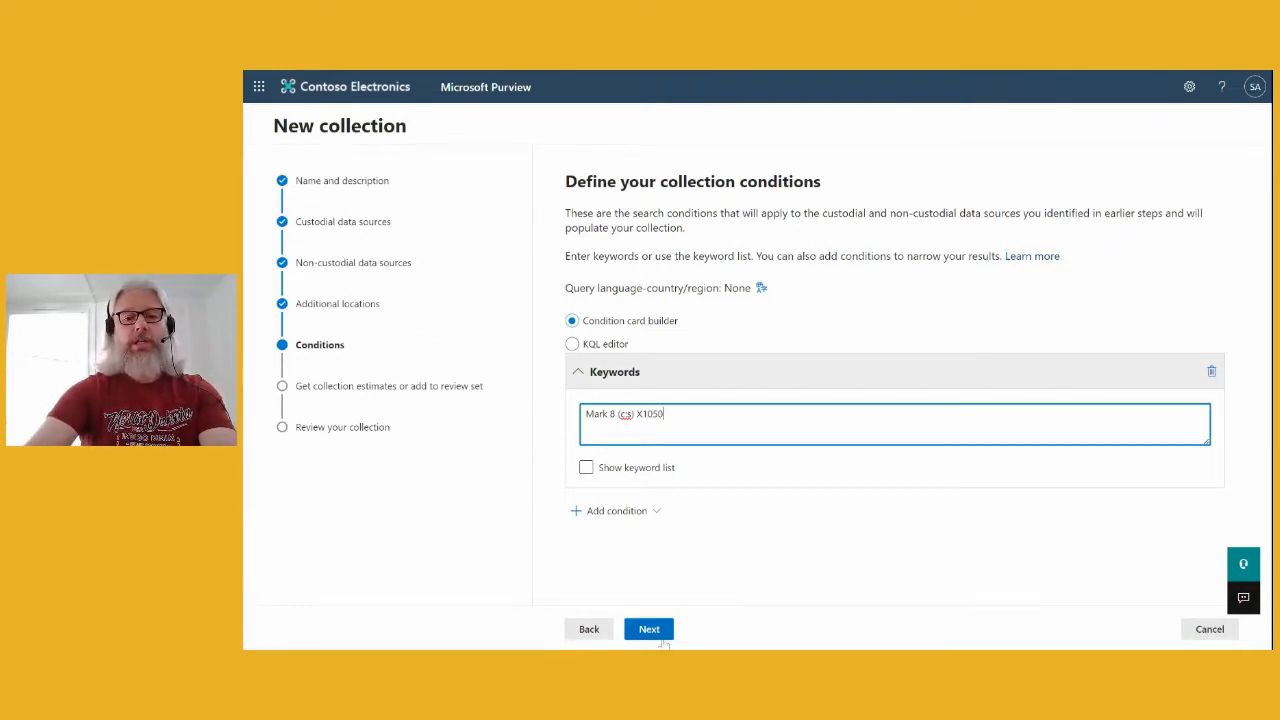
# - Set the collection to collect items into the existing Mark 8 search review set
pyautogui.click(660, 635)
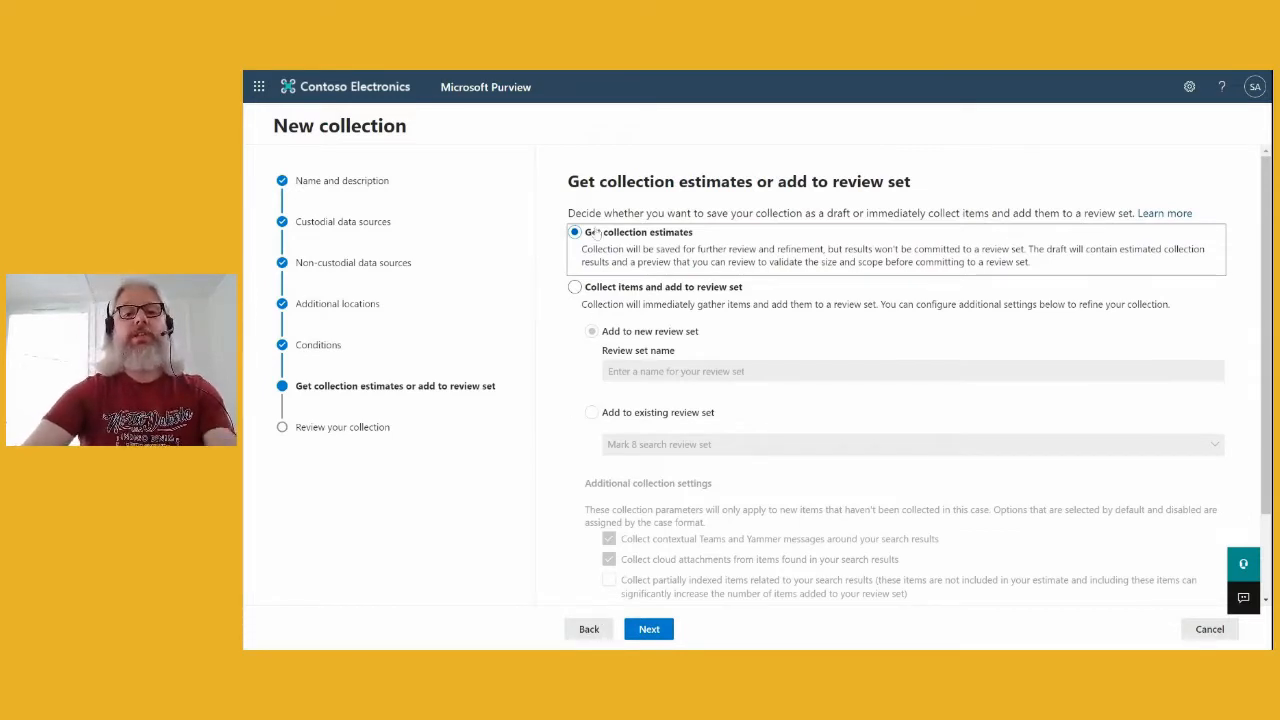
pyautogui.click(575, 287)
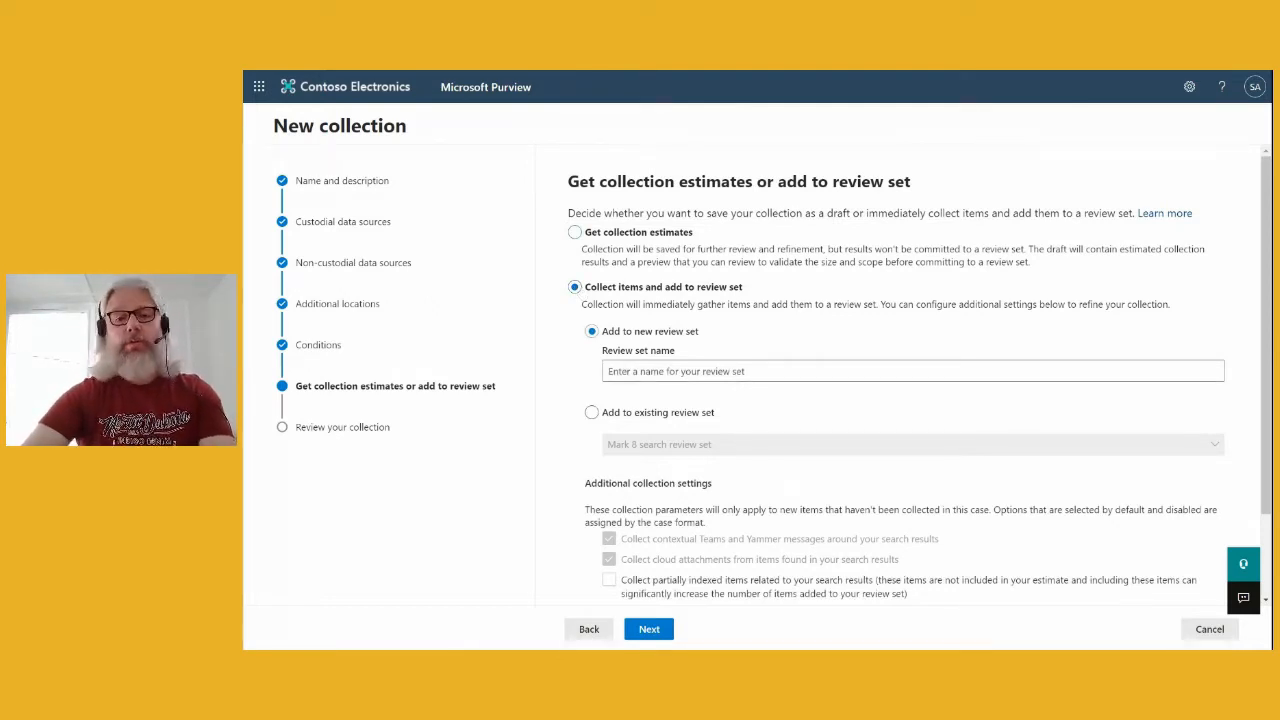
pyautogui.click(591, 412)
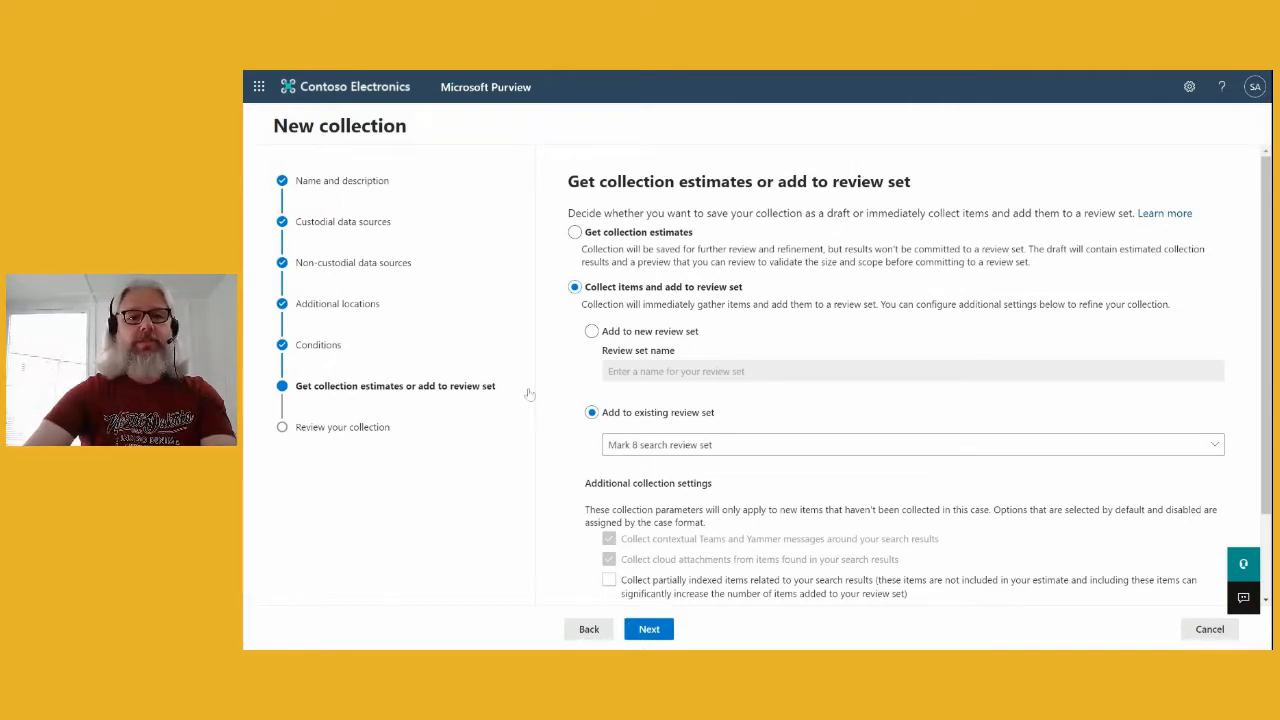
pyautogui.click(1208, 630)
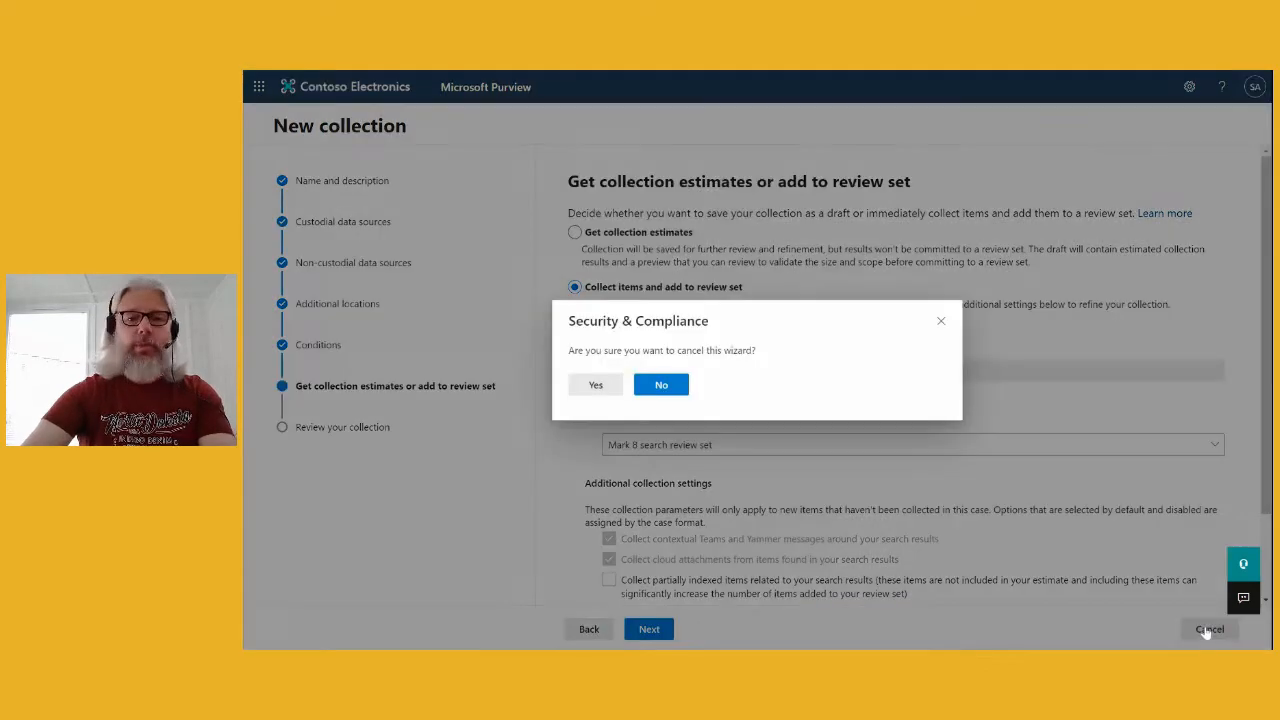
pyautogui.click(595, 385)
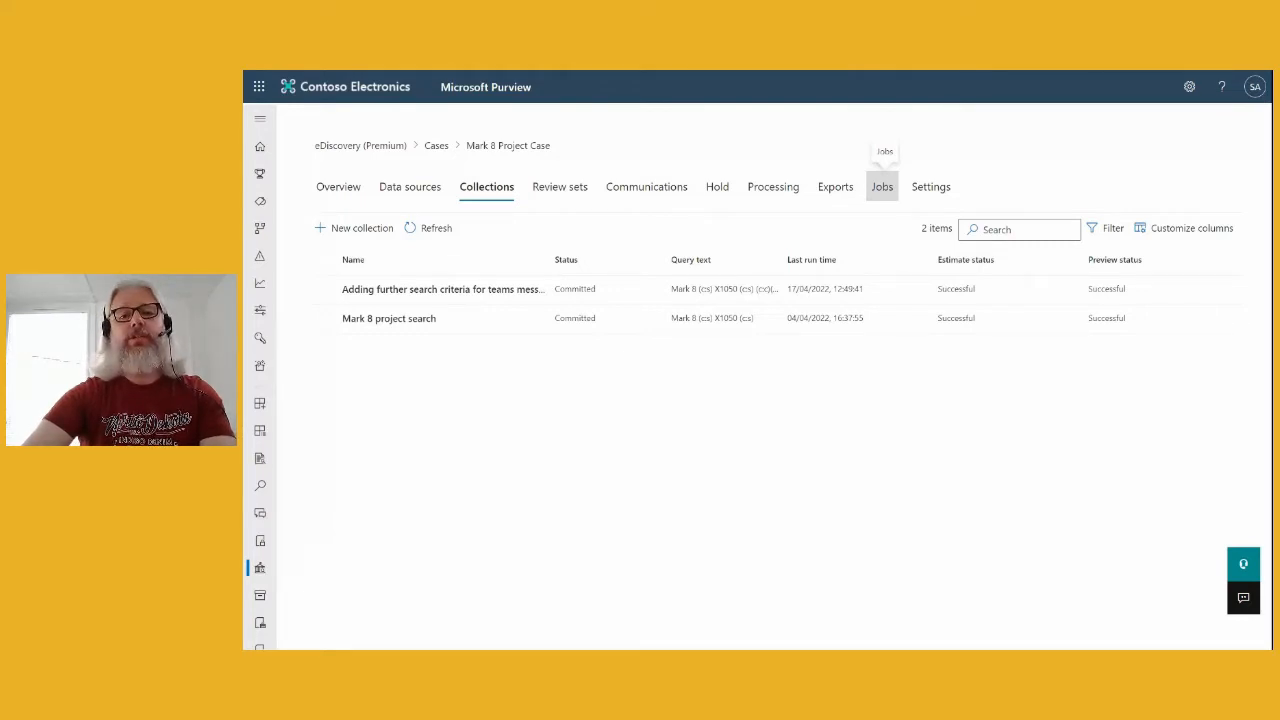
# - Check the case's Jobs history, then list its review sets
pyautogui.click(882, 188)
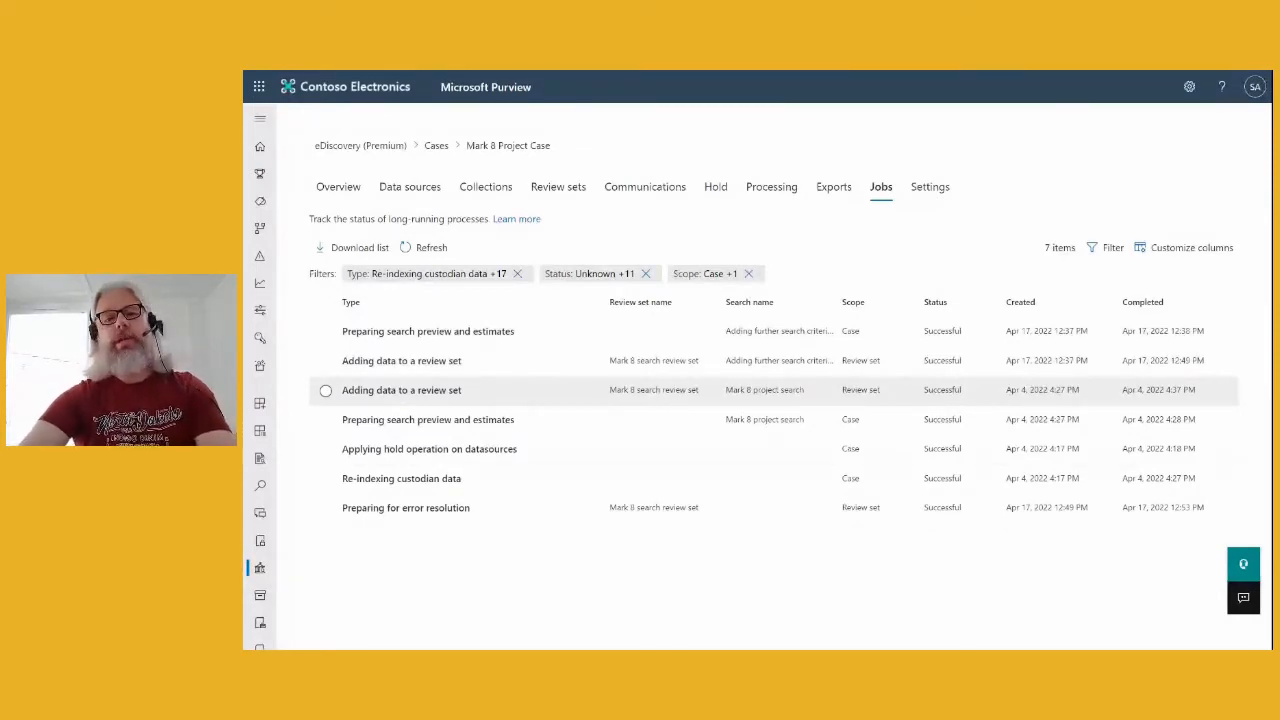
pyautogui.click(553, 191)
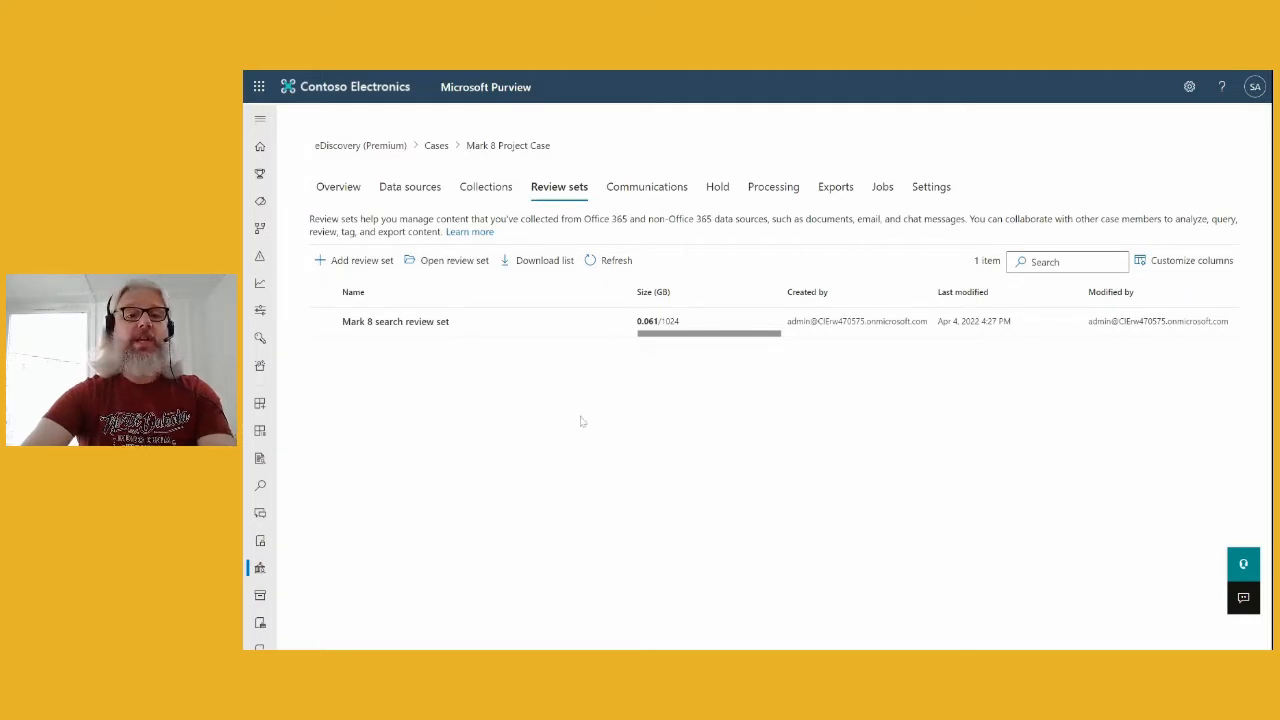
# - Open the Mark 8 search review set to view its 193 items
pyautogui.click(381, 327)
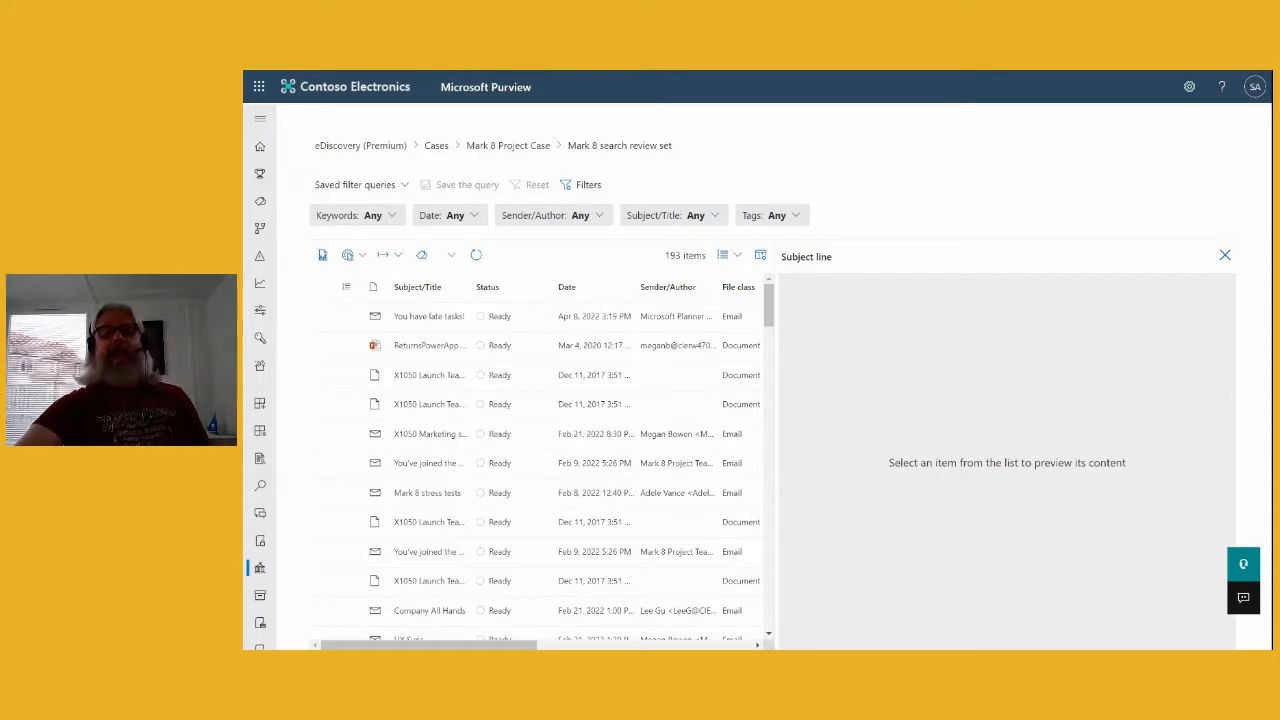
# - Widen the item list, check the Keywords and Date filters, and open the Sender/Author filter
pyautogui.moveTo(774, 416); pyautogui.dragTo(905, 416)
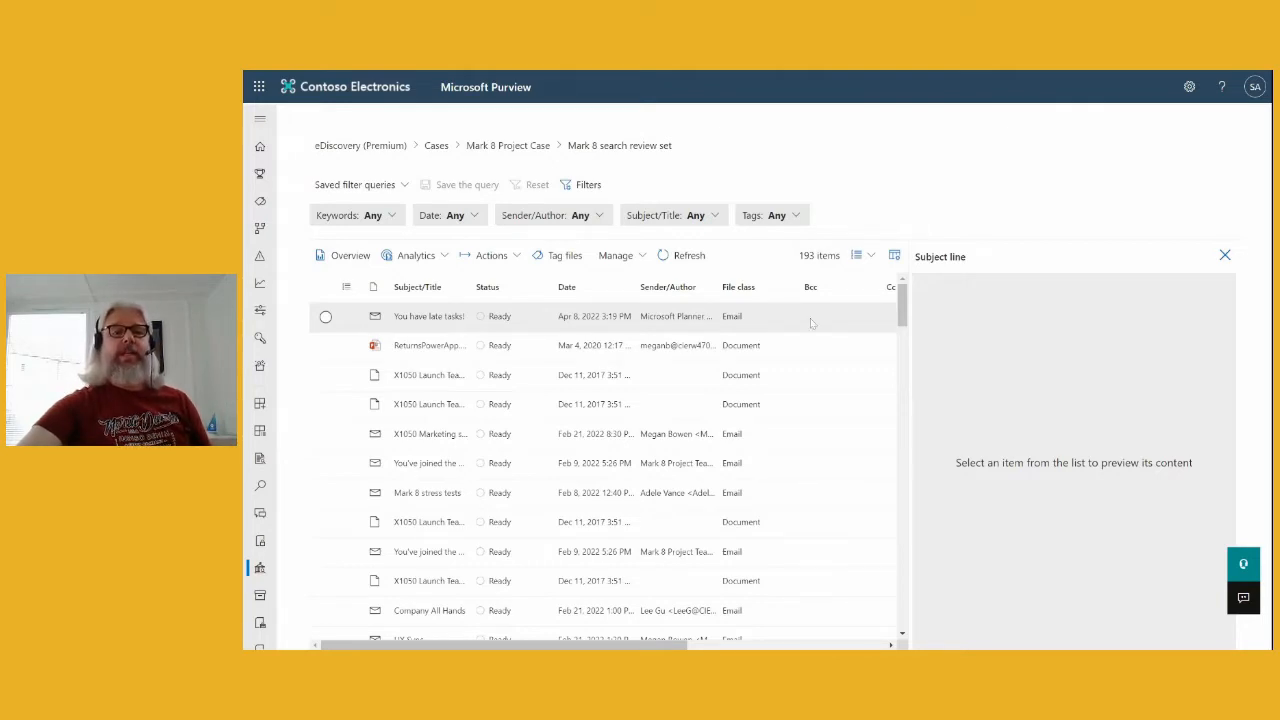
pyautogui.click(393, 217)
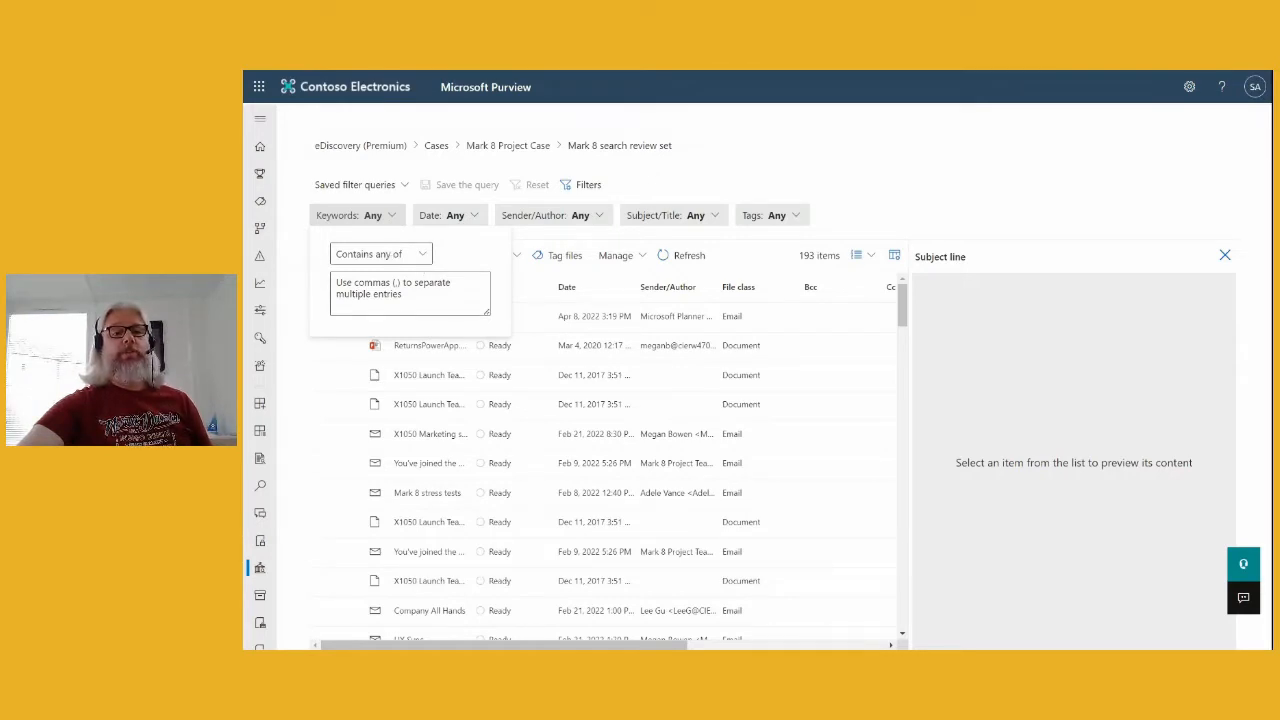
pyautogui.click(423, 256)
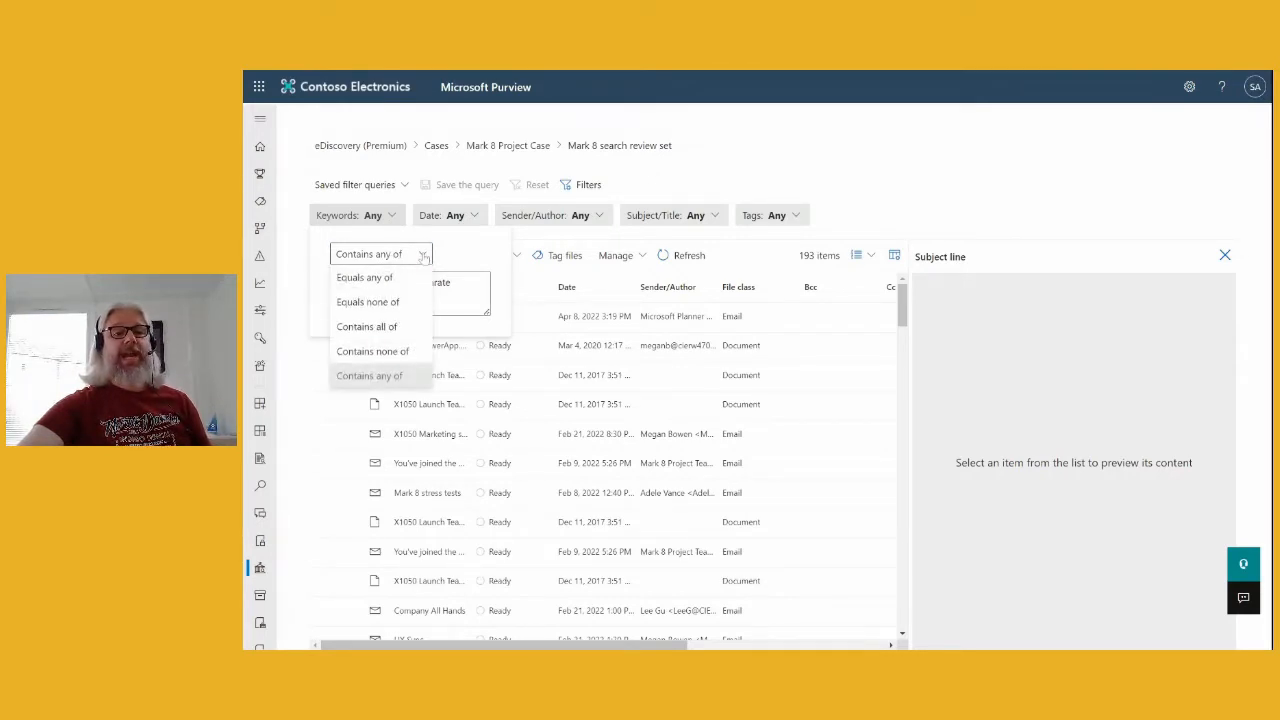
pyautogui.click(424, 258)
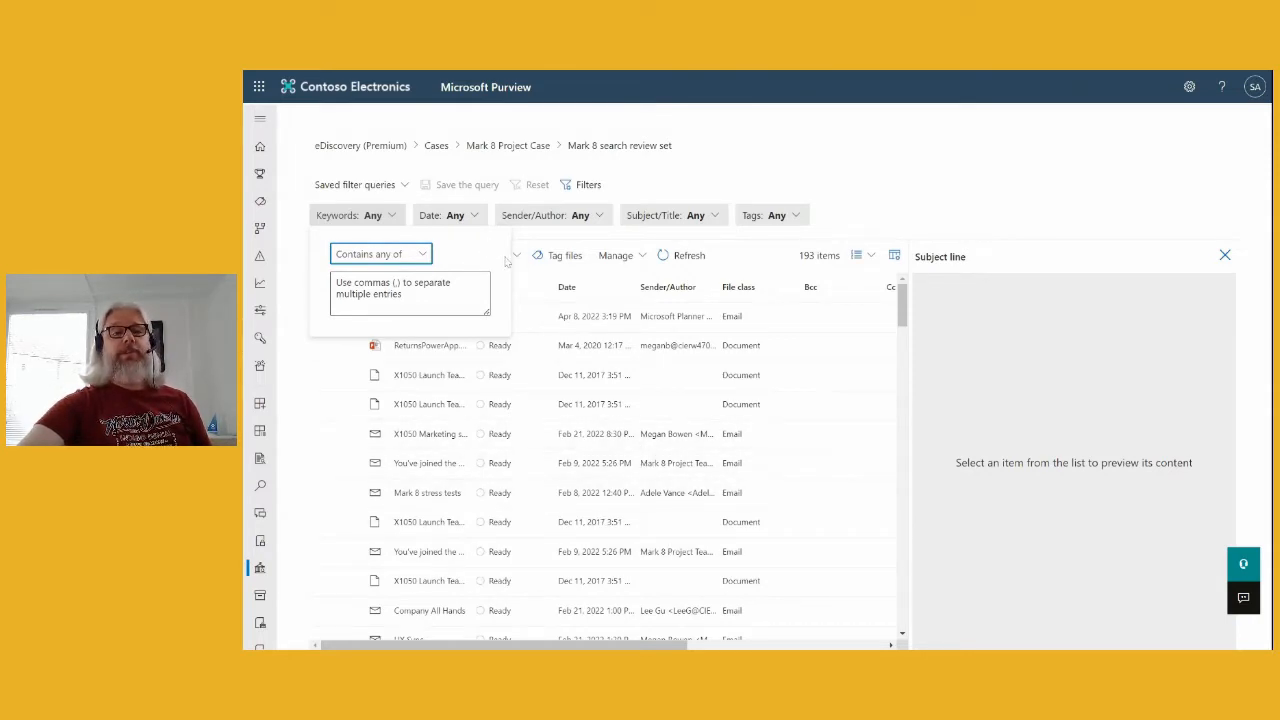
pyautogui.click(476, 220)
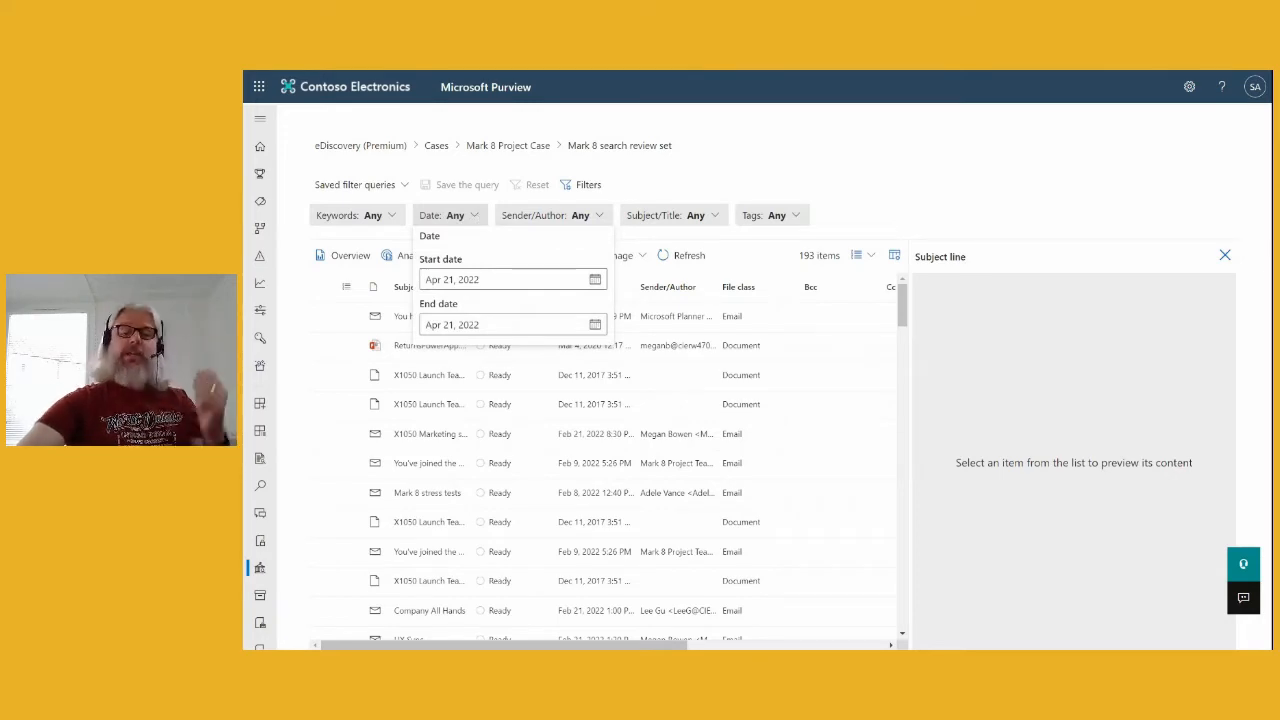
pyautogui.click(598, 216)
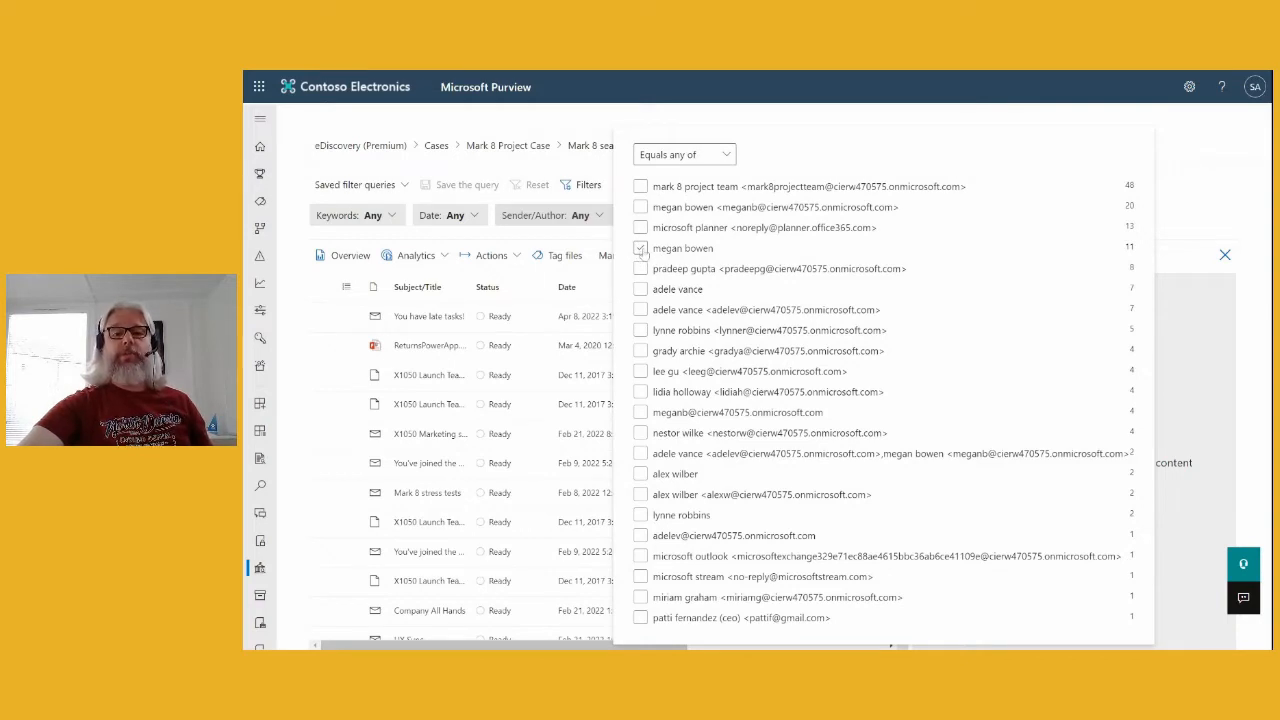
# - Filter the review set's Sender/Author to two sender entries, narrowing the list to 33 items
pyautogui.click(640, 248)
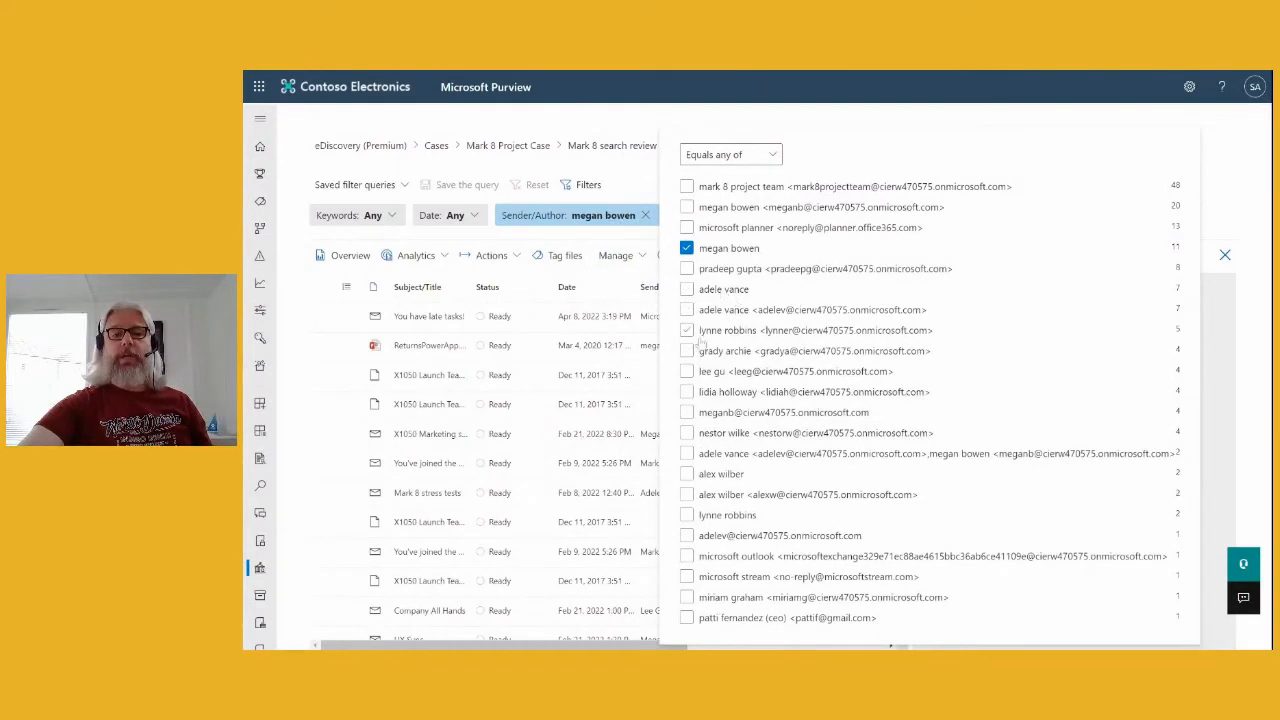
pyautogui.click(687, 455)
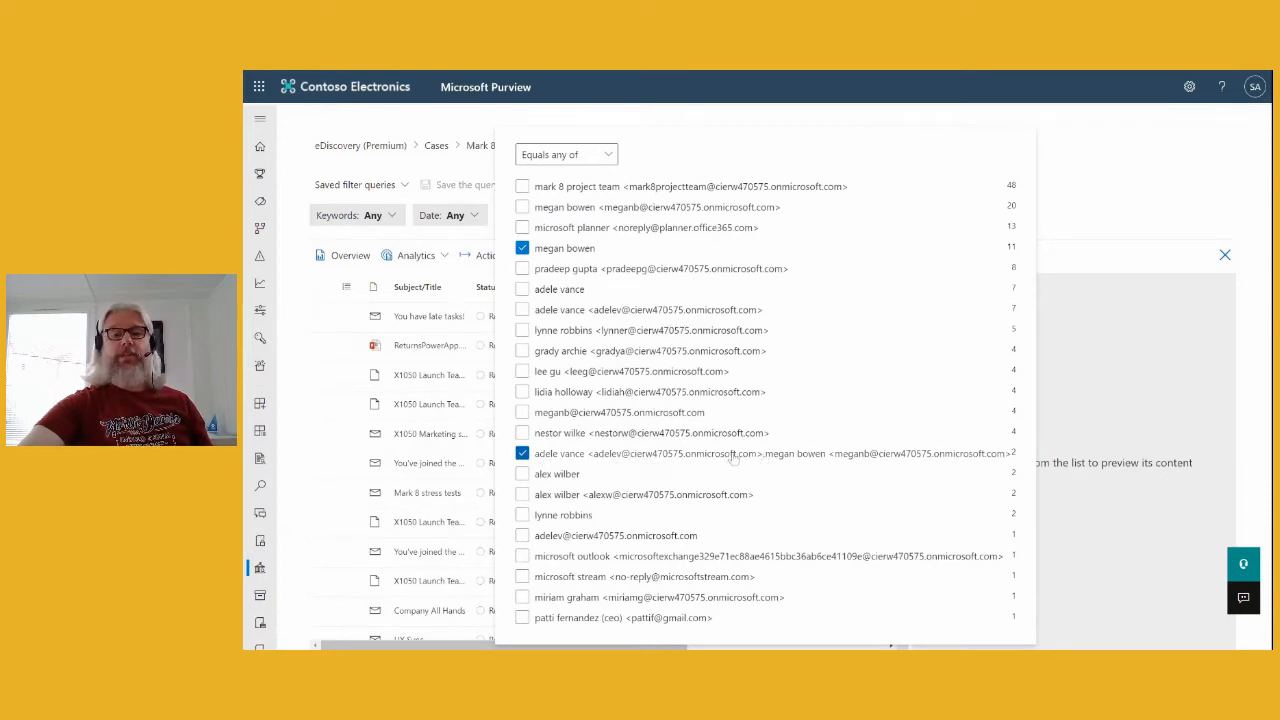
pyautogui.click(1103, 192)
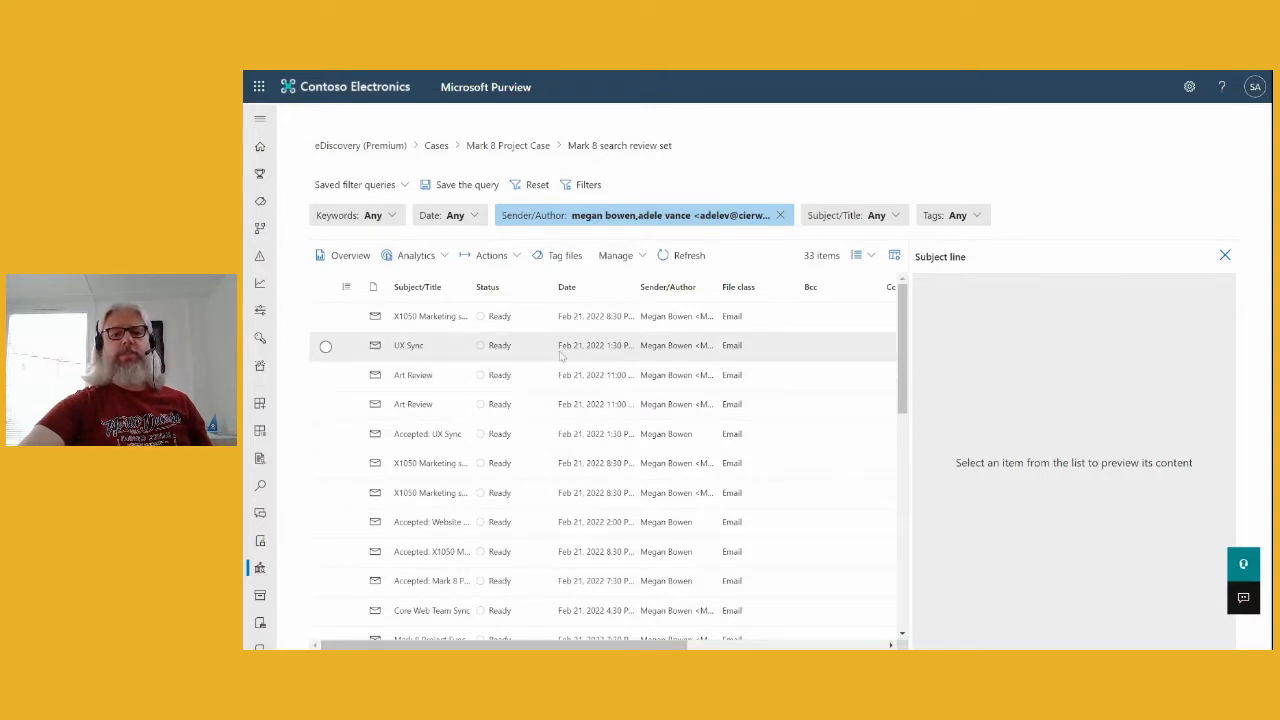
# - Expand the Teams conversation and preview its chat asking how Mark 8 and X1050 are progressing
pyautogui.scroll(-1, 723, 432)
pyautogui.scroll(-3, 723, 432)
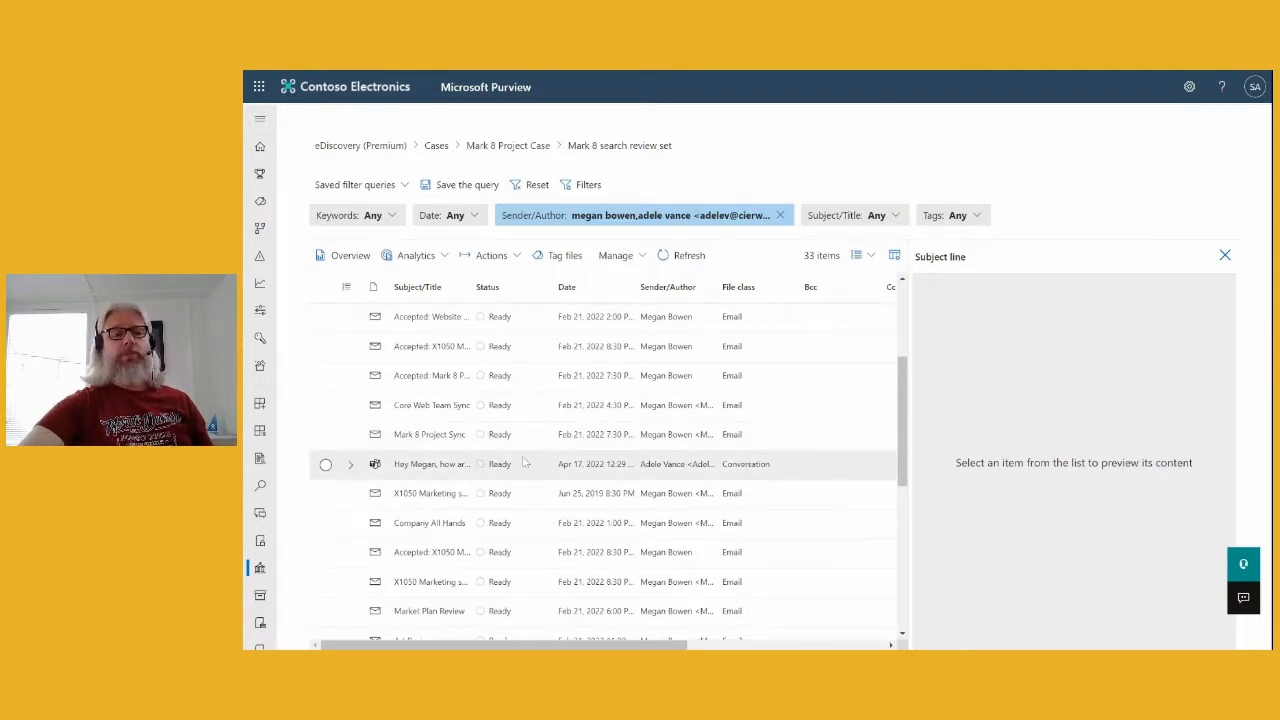
pyautogui.click(350, 465)
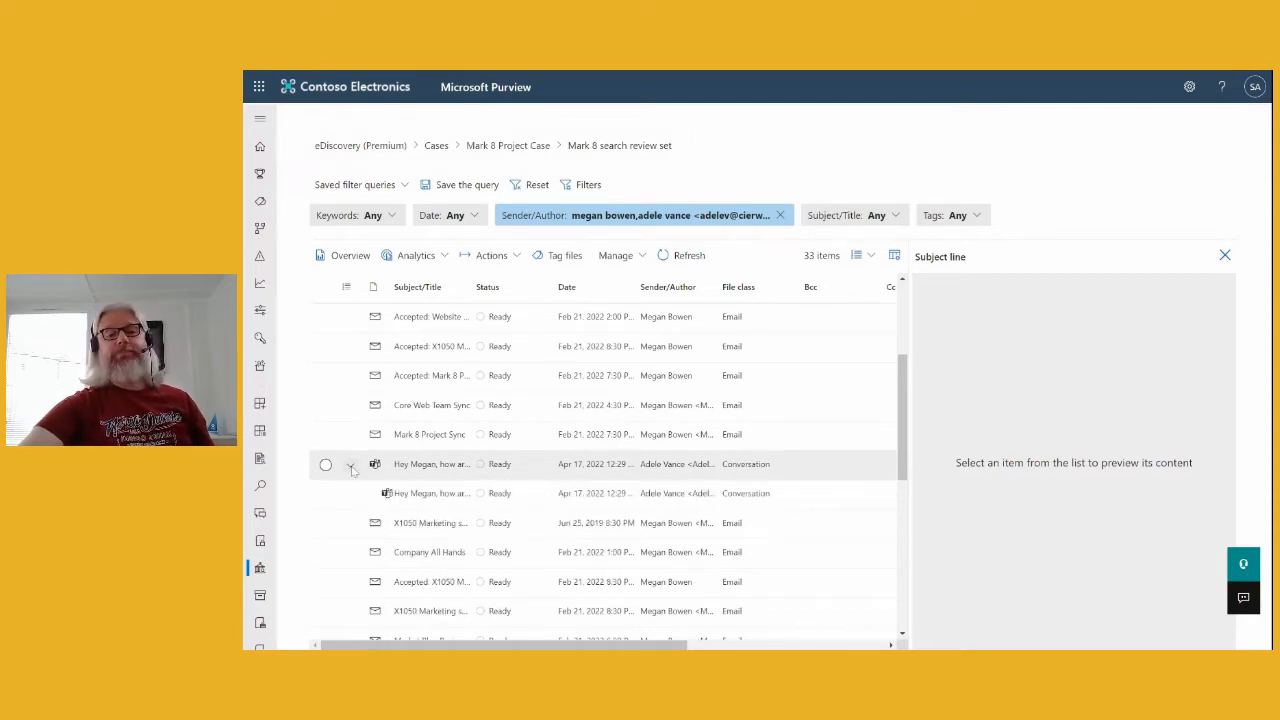
pyautogui.click(430, 497)
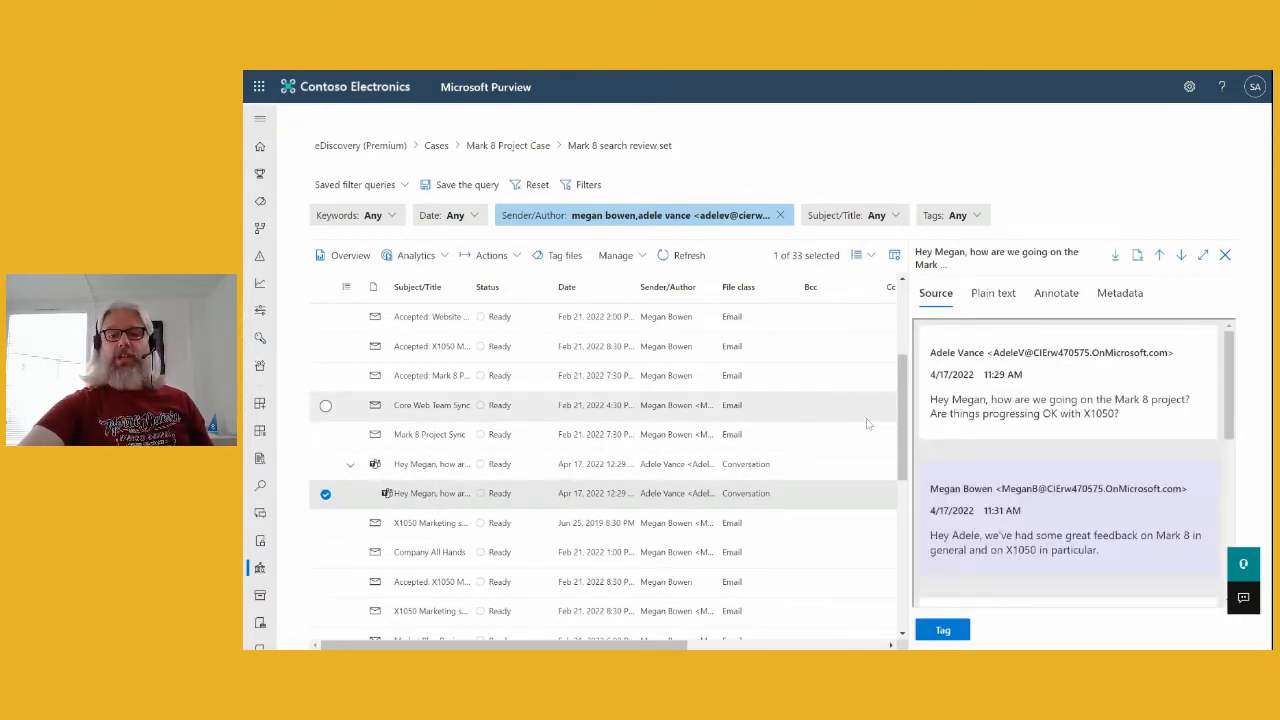
# - Widen the preview pane and read the whole Teams chat down to the final 11:35 AM reply
pyautogui.moveTo(905, 427); pyautogui.dragTo(537, 427)
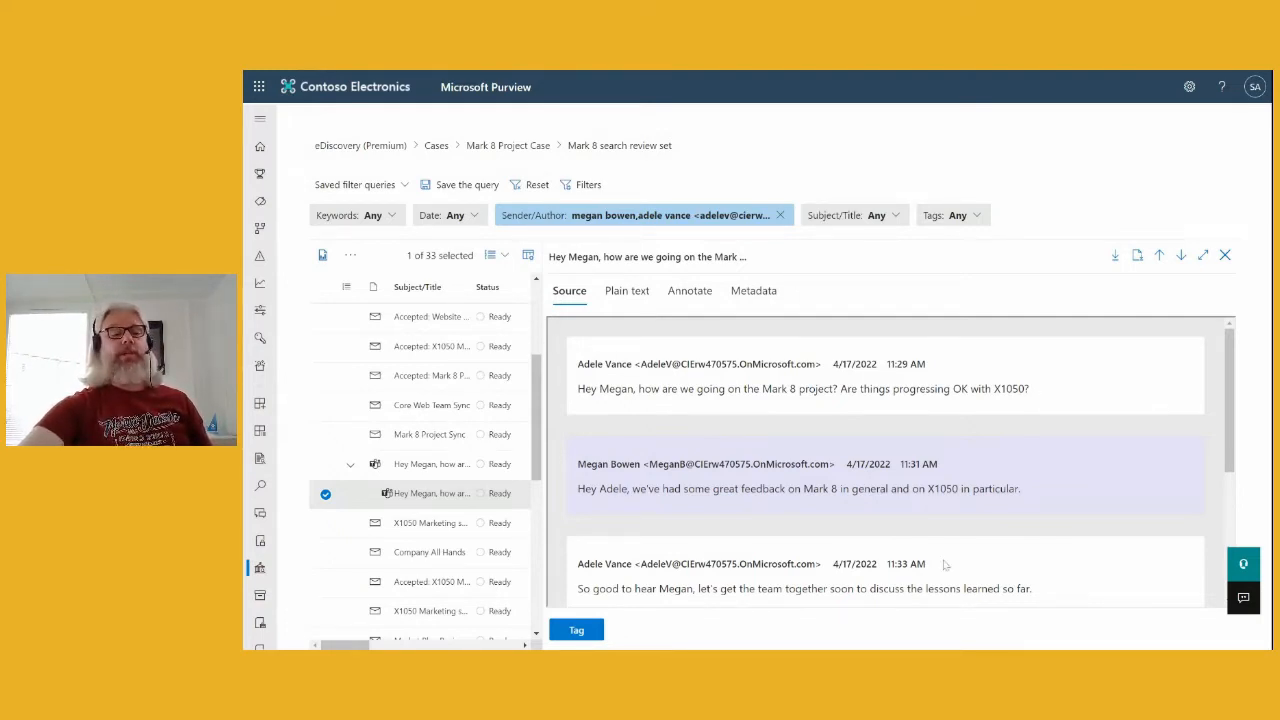
pyautogui.scroll(-3, 945, 565)
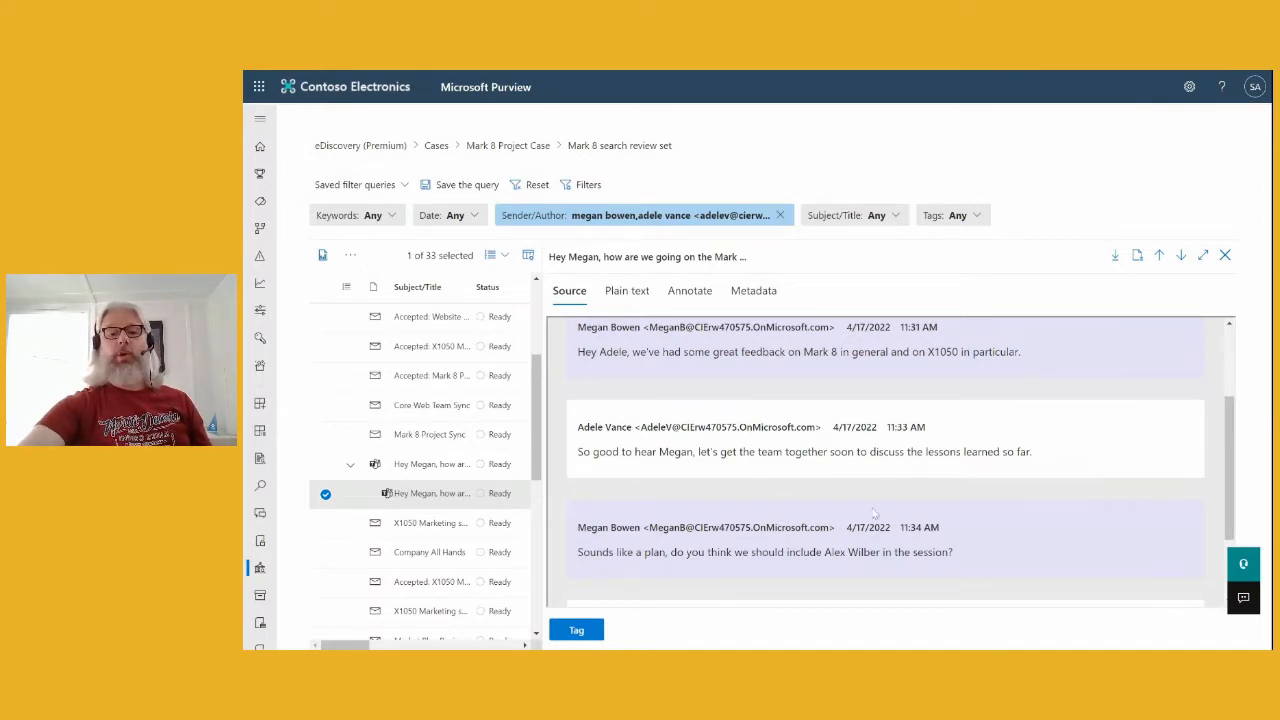
pyautogui.scroll(-2, 755, 515)
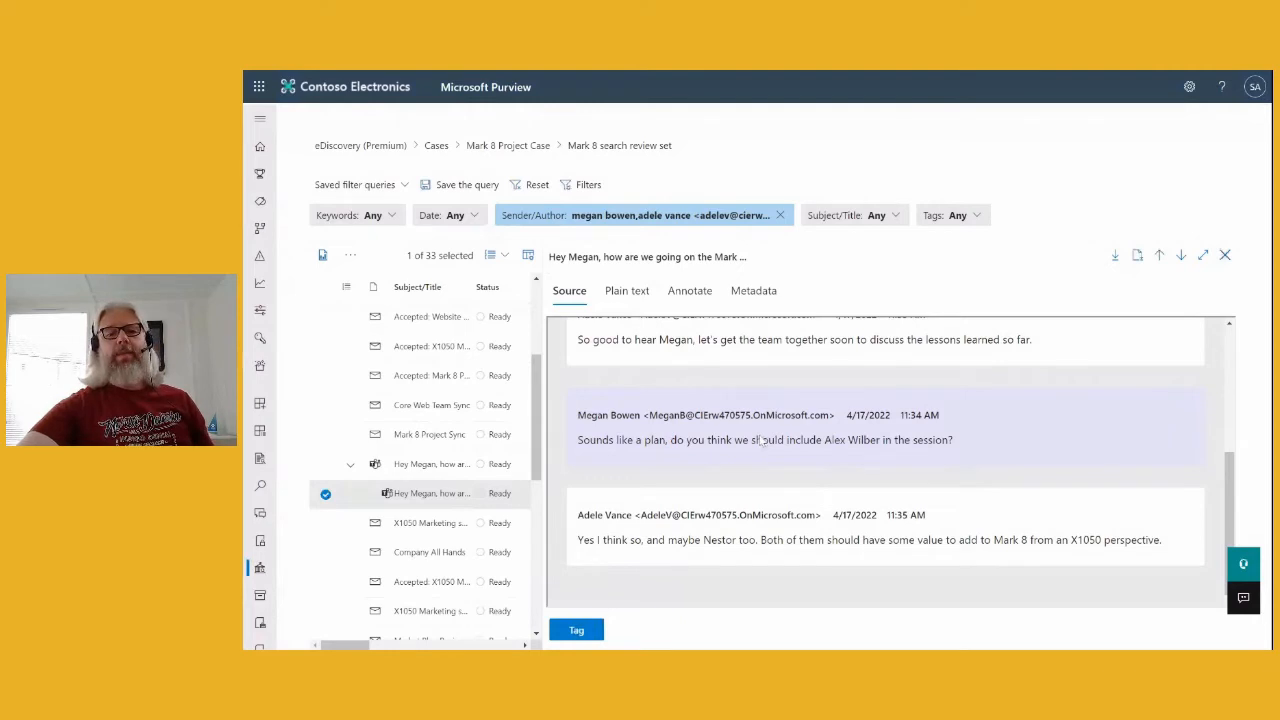
pyautogui.scroll(3, 846, 511)
pyautogui.scroll(-3, 846, 512)
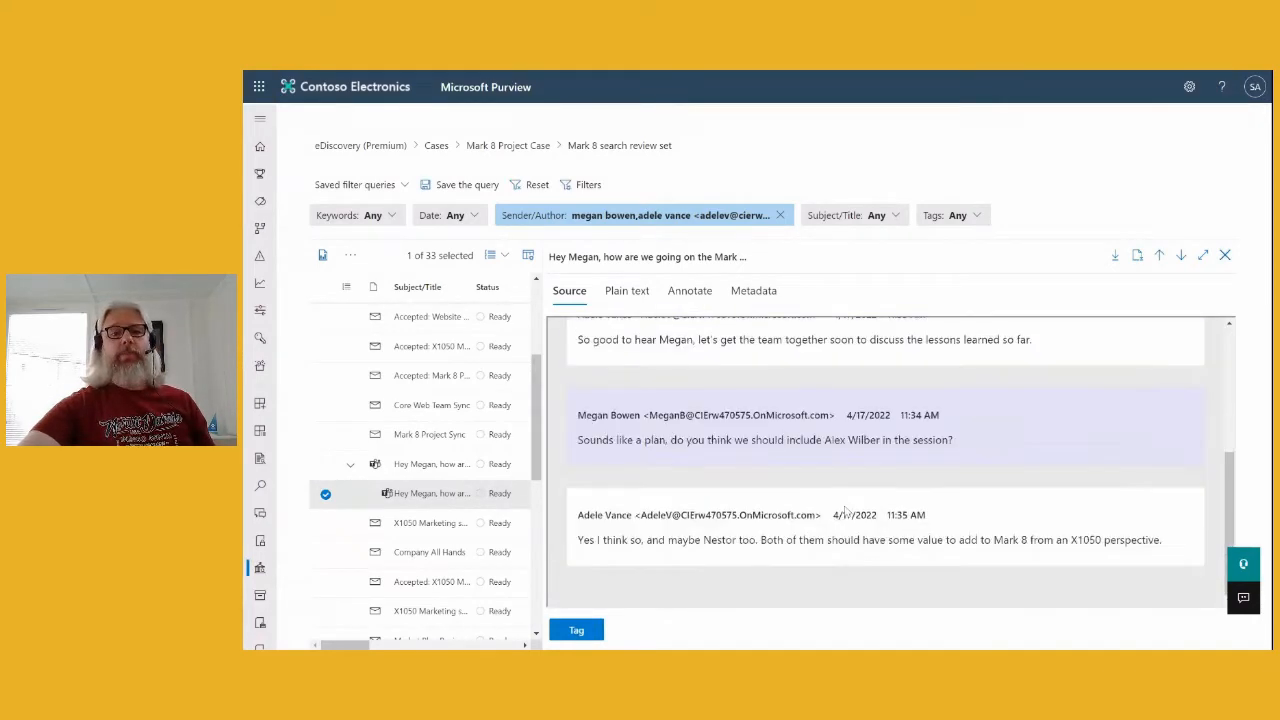
pyautogui.click(576, 631)
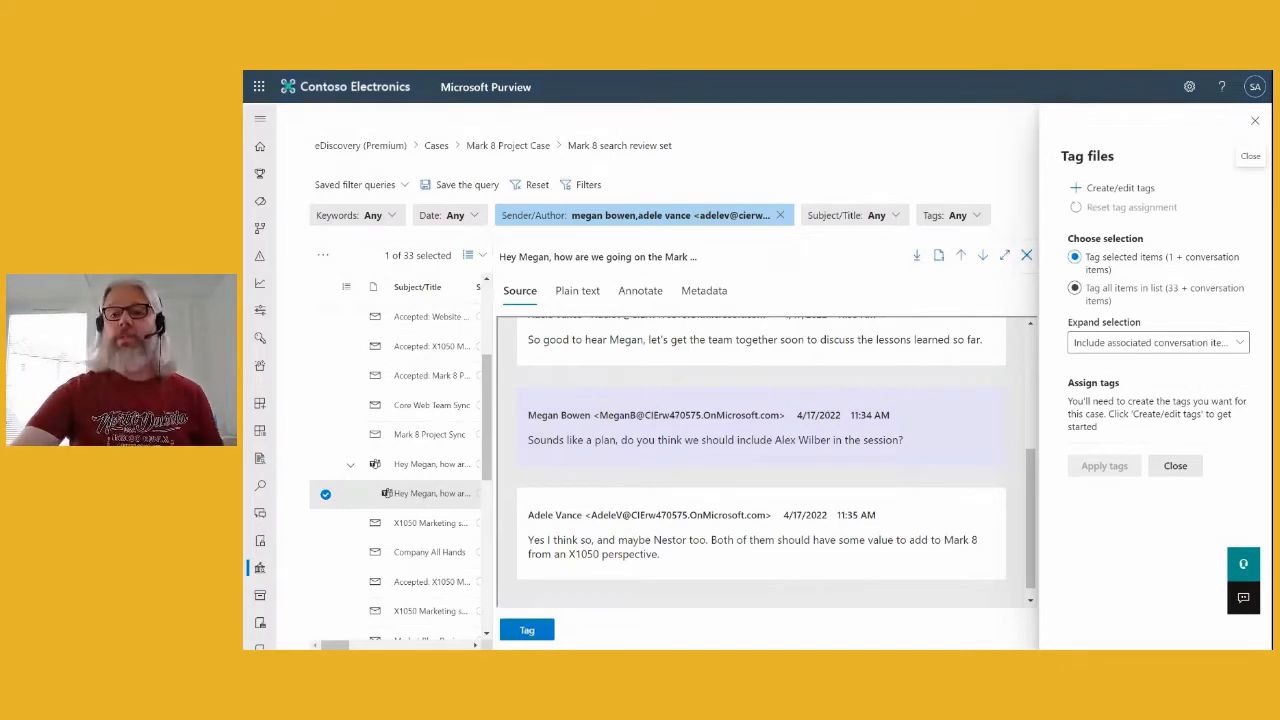
pyautogui.click(1240, 344)
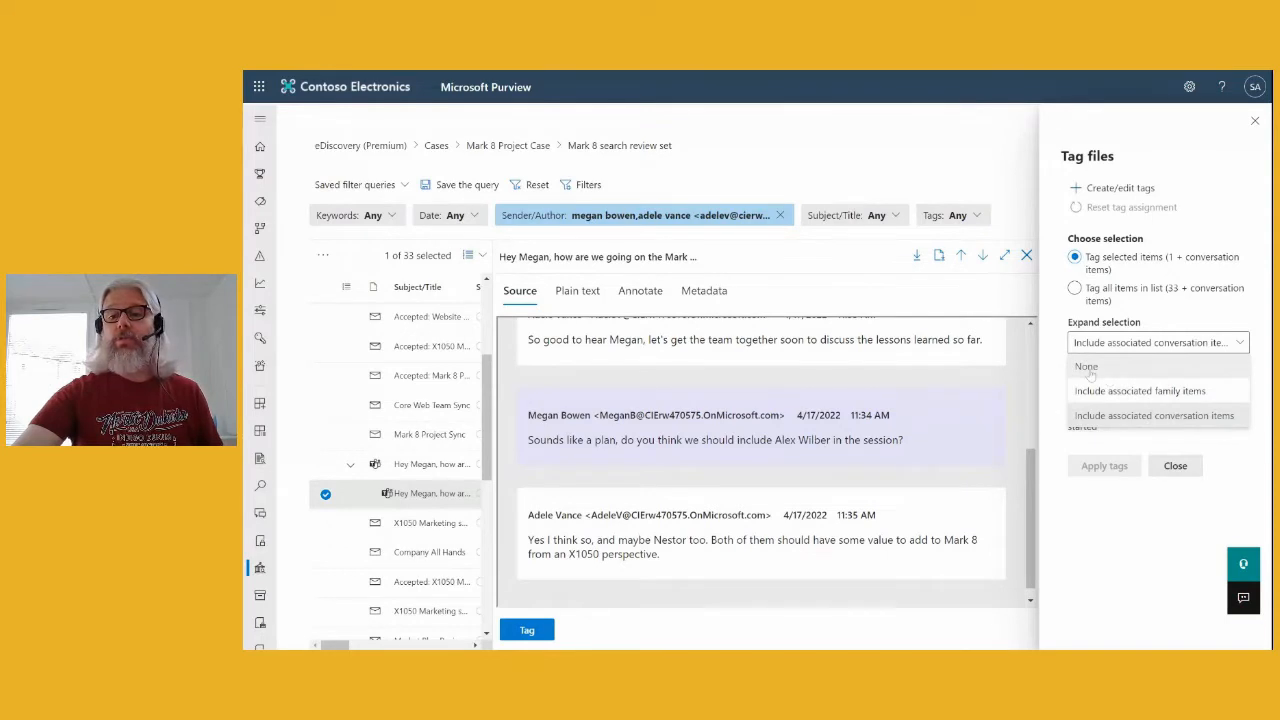
pyautogui.click(1104, 533)
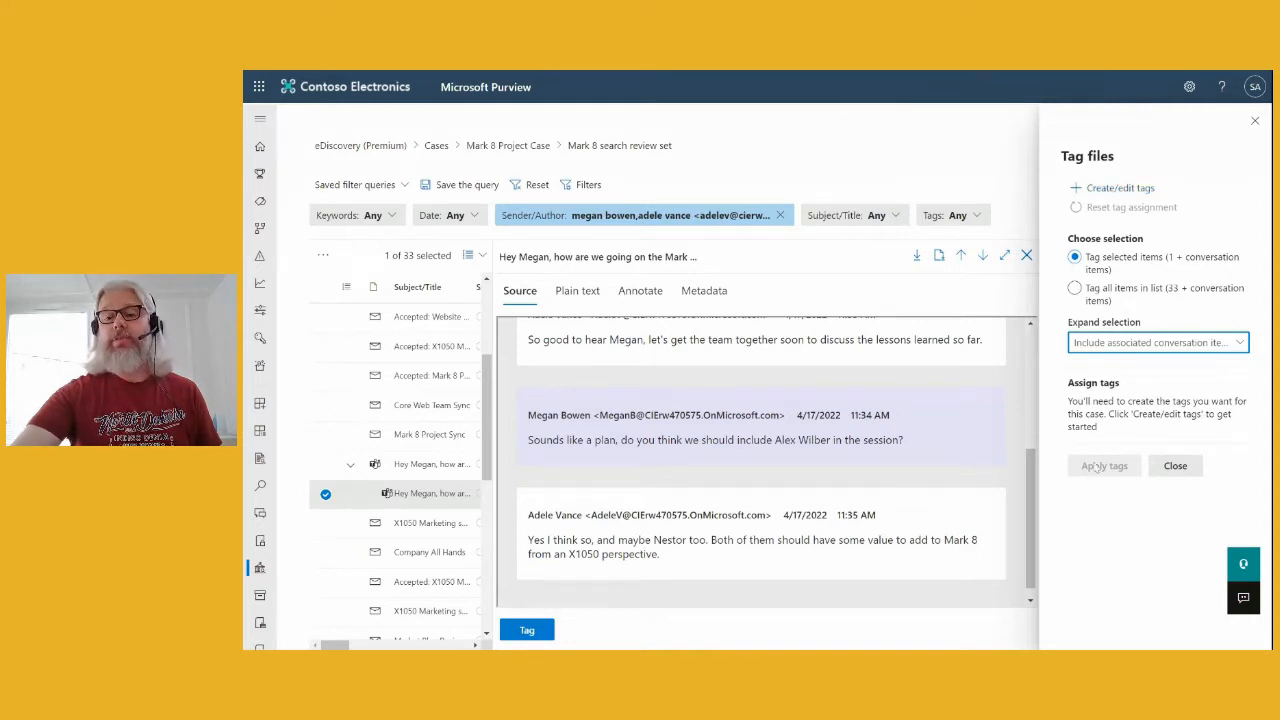
pyautogui.click(1107, 189)
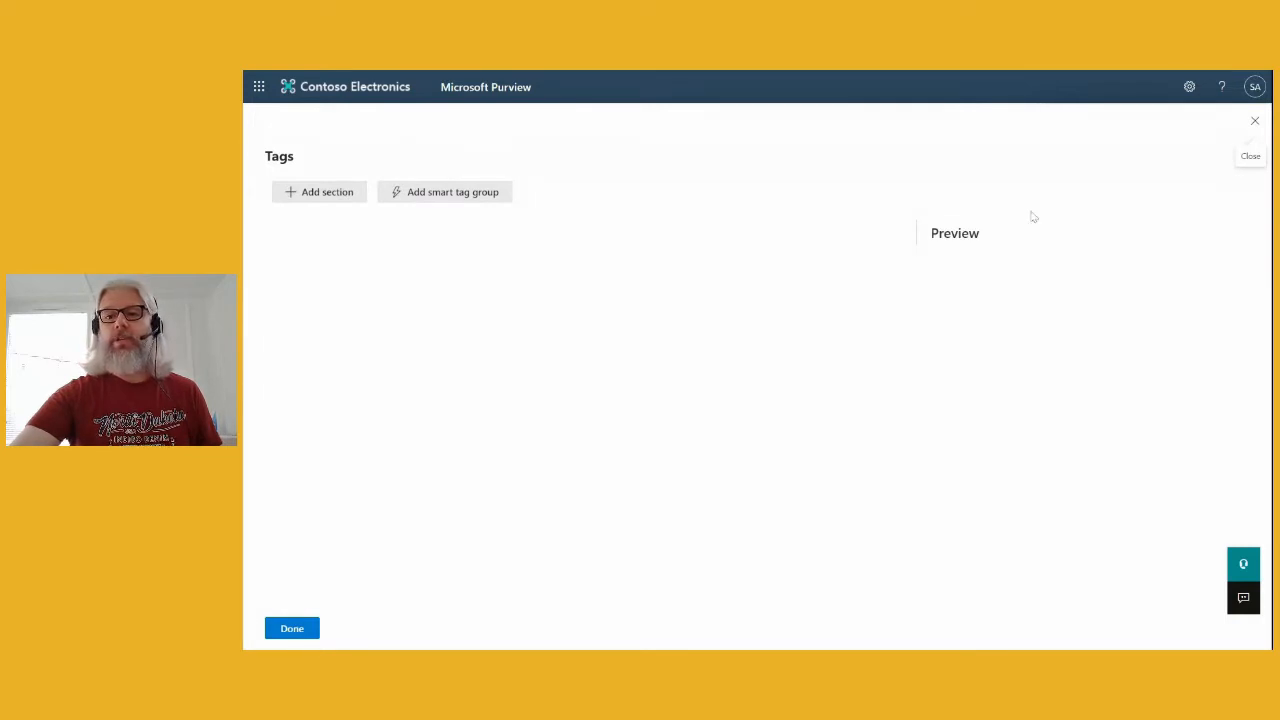
pyautogui.click(1255, 121)
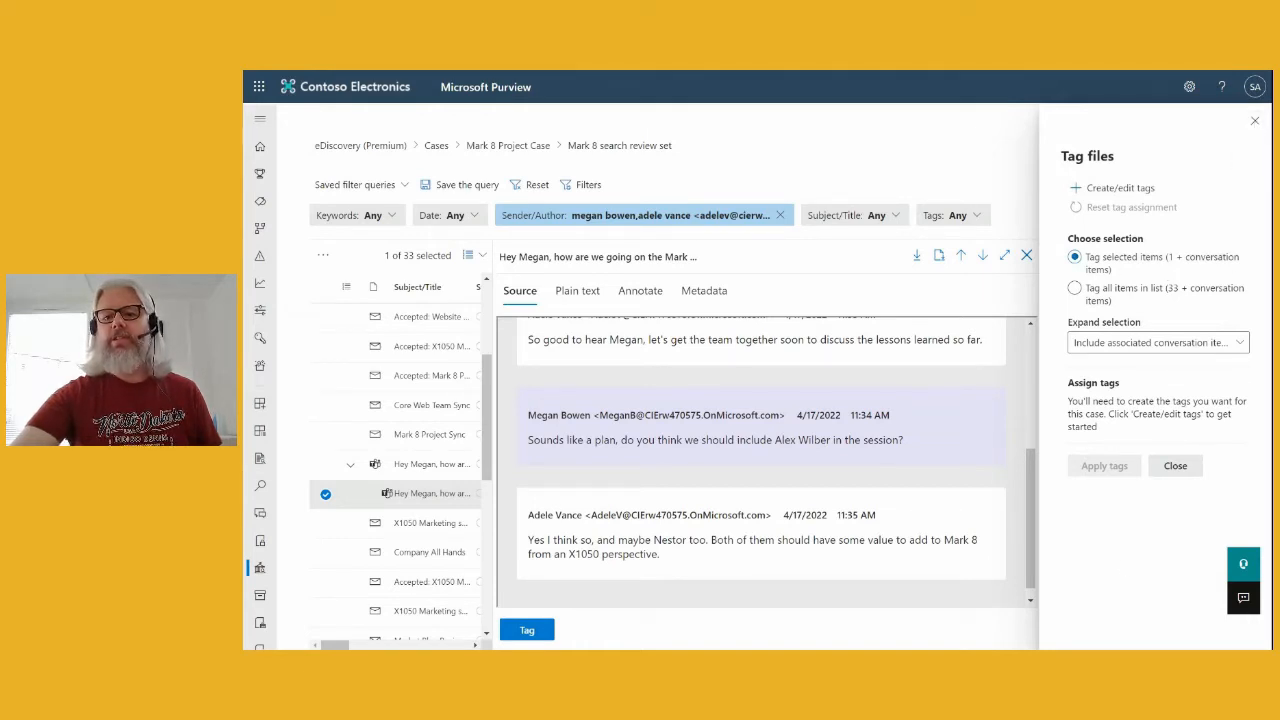
pyautogui.click(1182, 468)
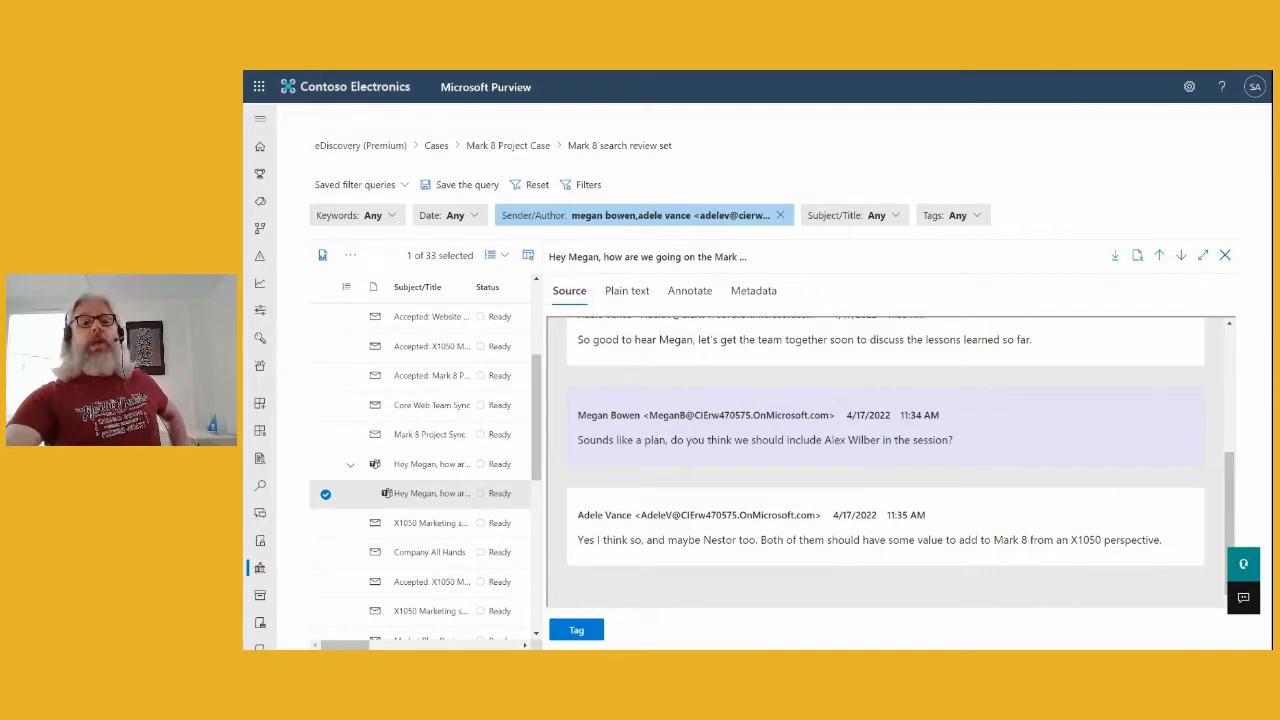
pyautogui.click(624, 292)
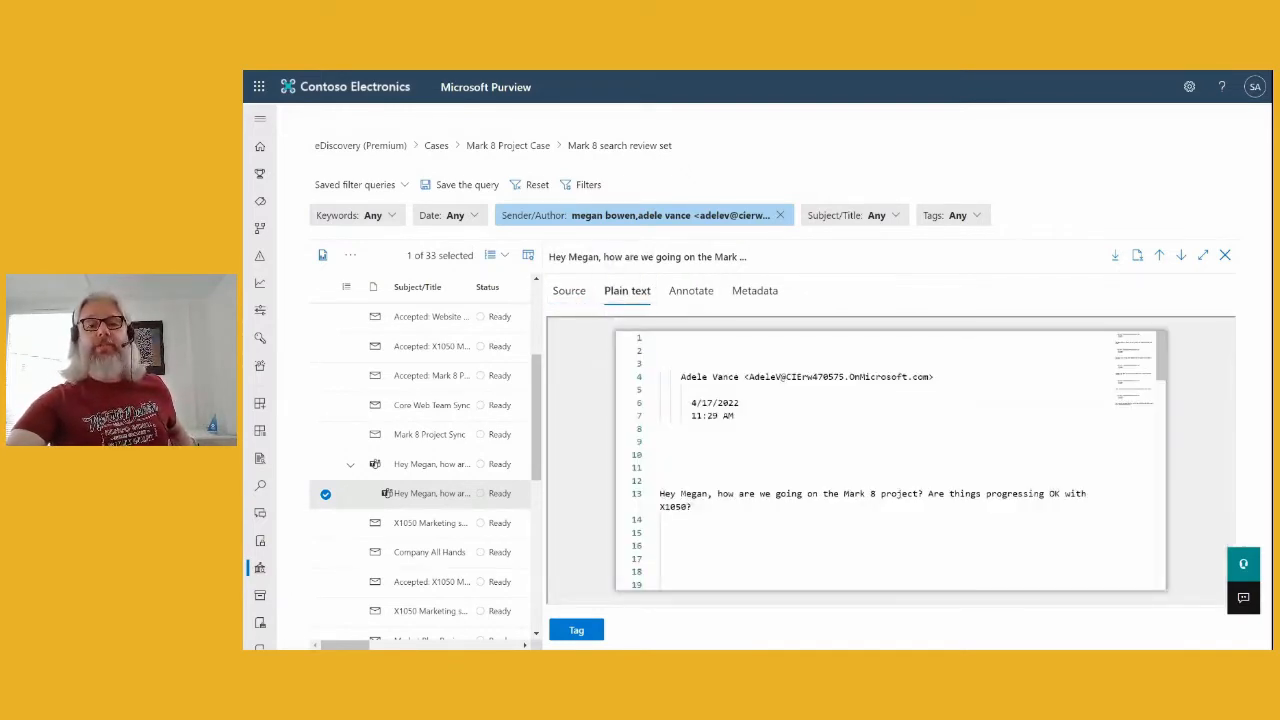
pyautogui.scroll(-6, 890, 460)
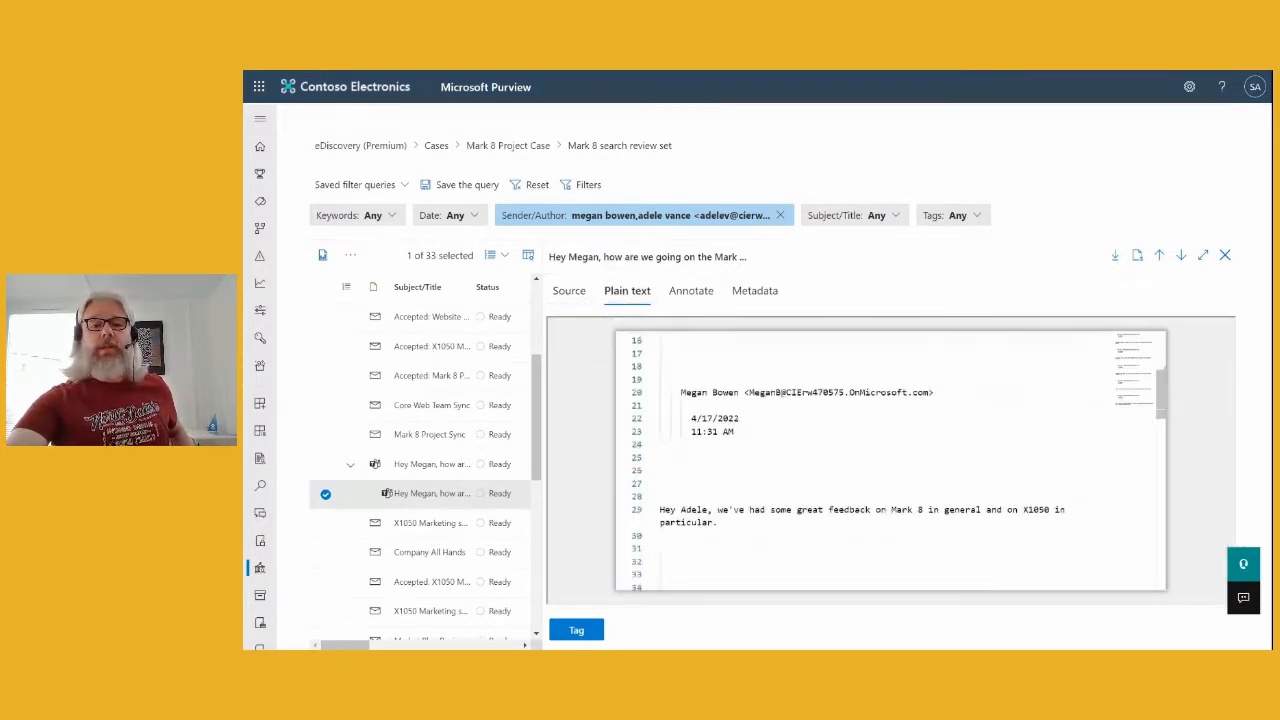
pyautogui.scroll(-2, 890, 460)
pyautogui.scroll(8, 890, 460)
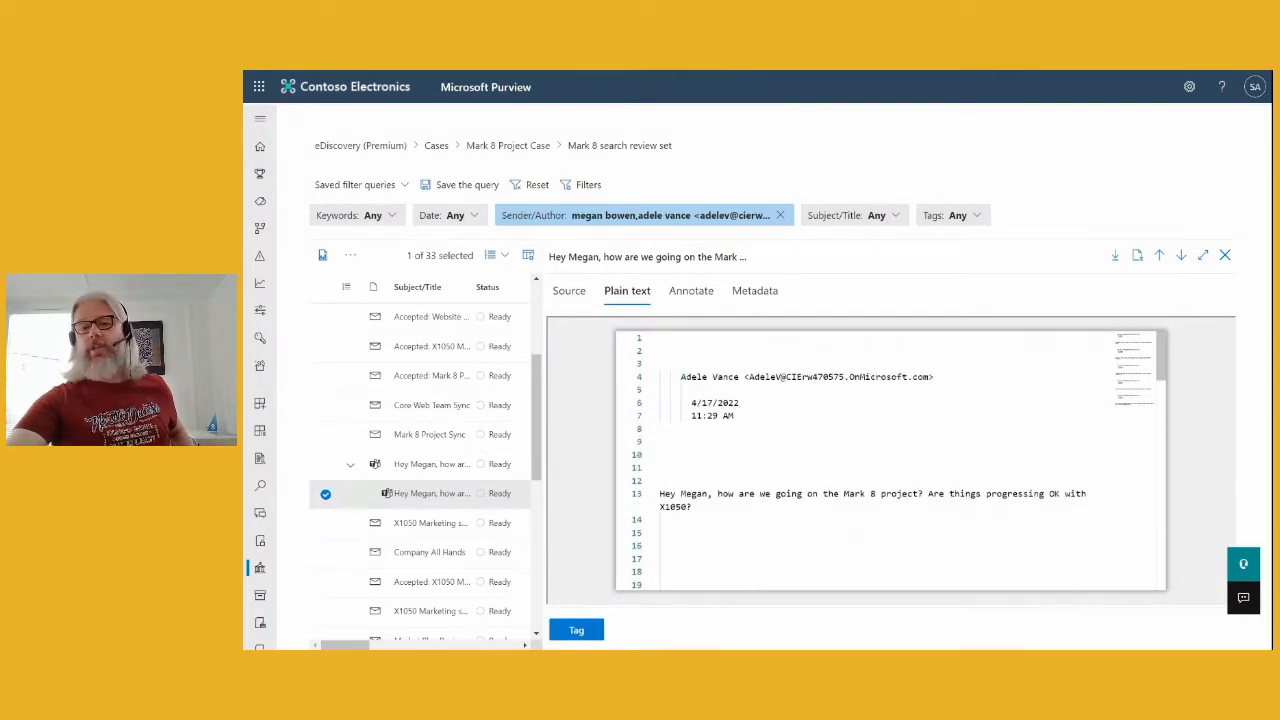
# - Show the conversation's metadata and scroll through it, including Processing status 'Success' and the Teams compound path
pyautogui.click(760, 299)
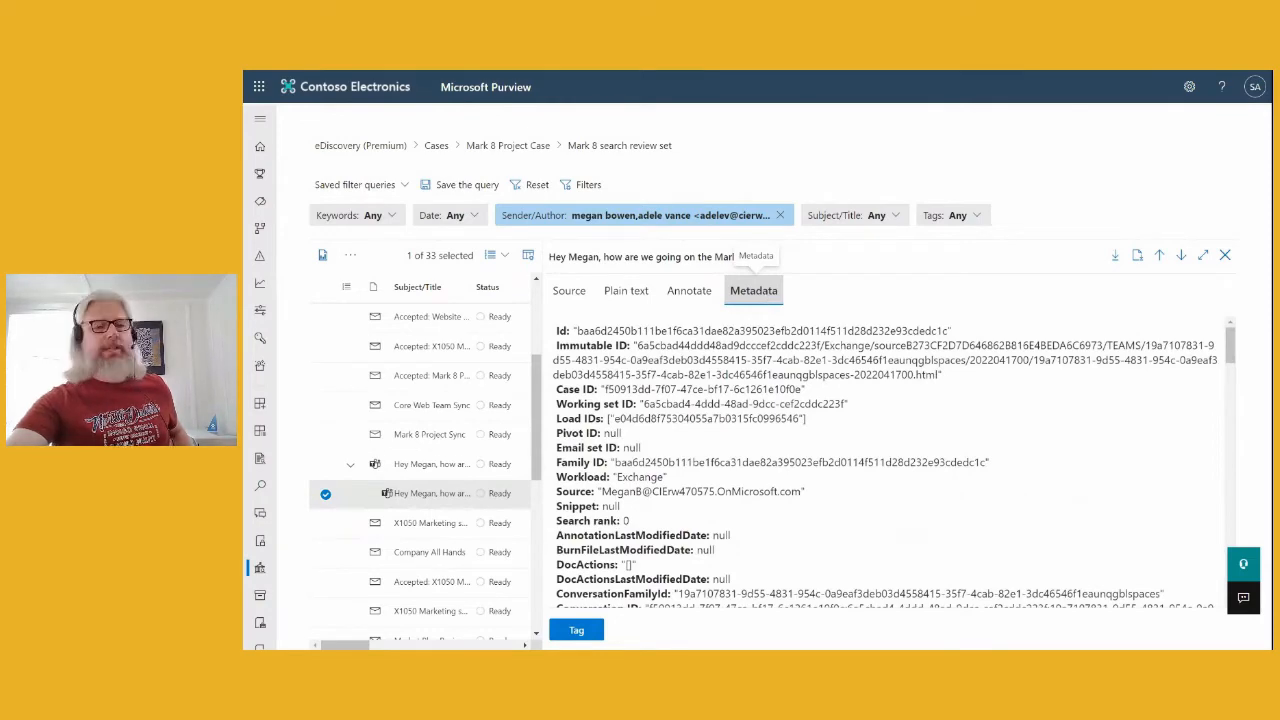
pyautogui.scroll(-3, 813, 474)
pyautogui.scroll(-10, 813, 474)
pyautogui.scroll(-1, 813, 479)
pyautogui.scroll(-15, 813, 480)
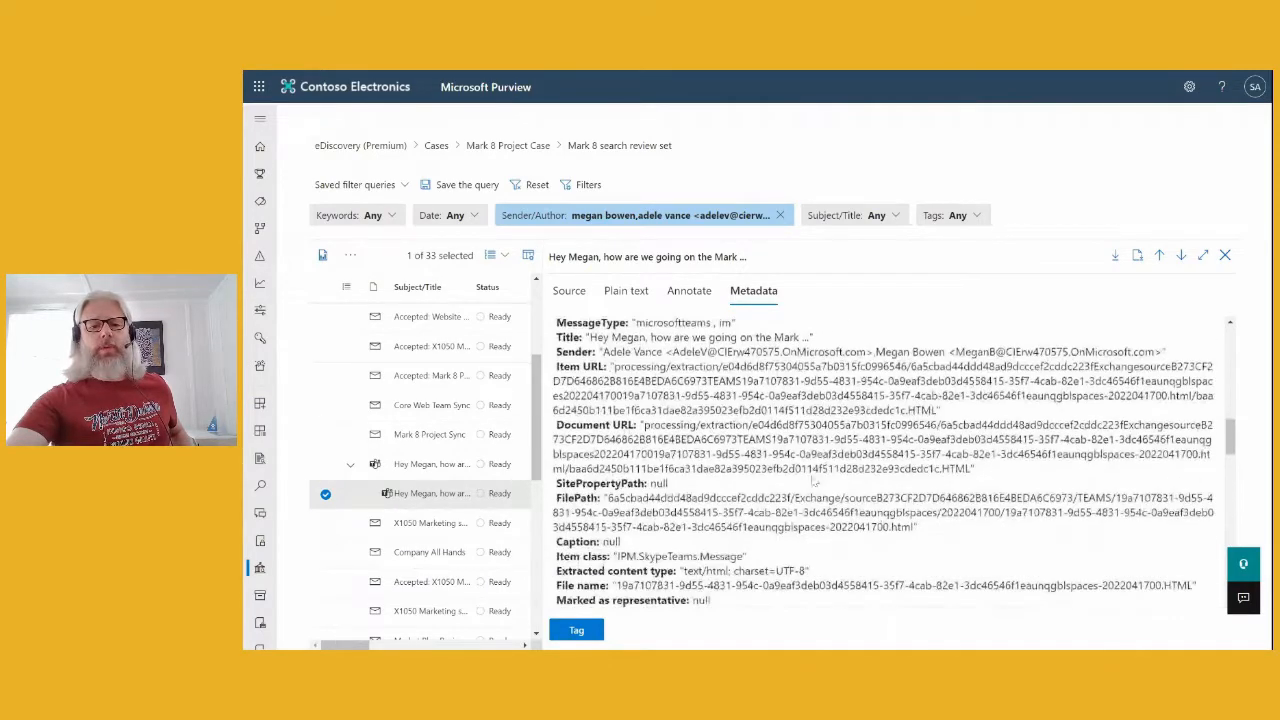
pyautogui.scroll(-5, 813, 480)
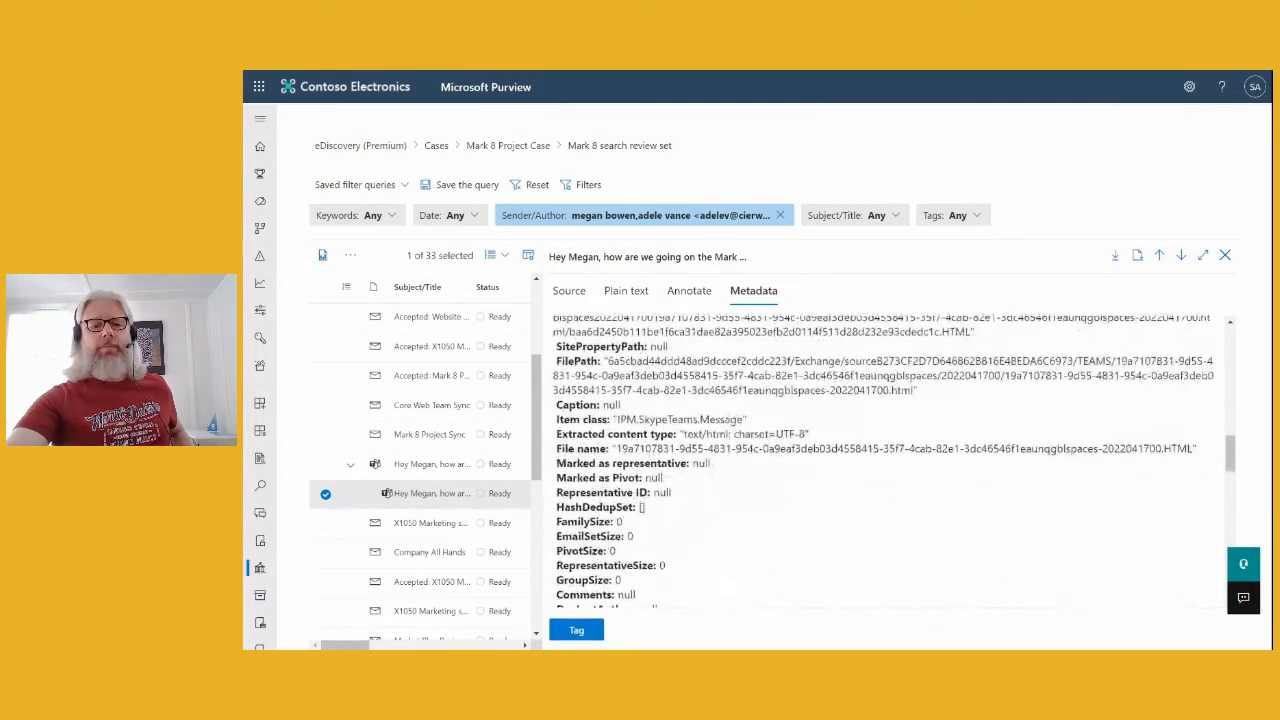
pyautogui.scroll(-10, 813, 487)
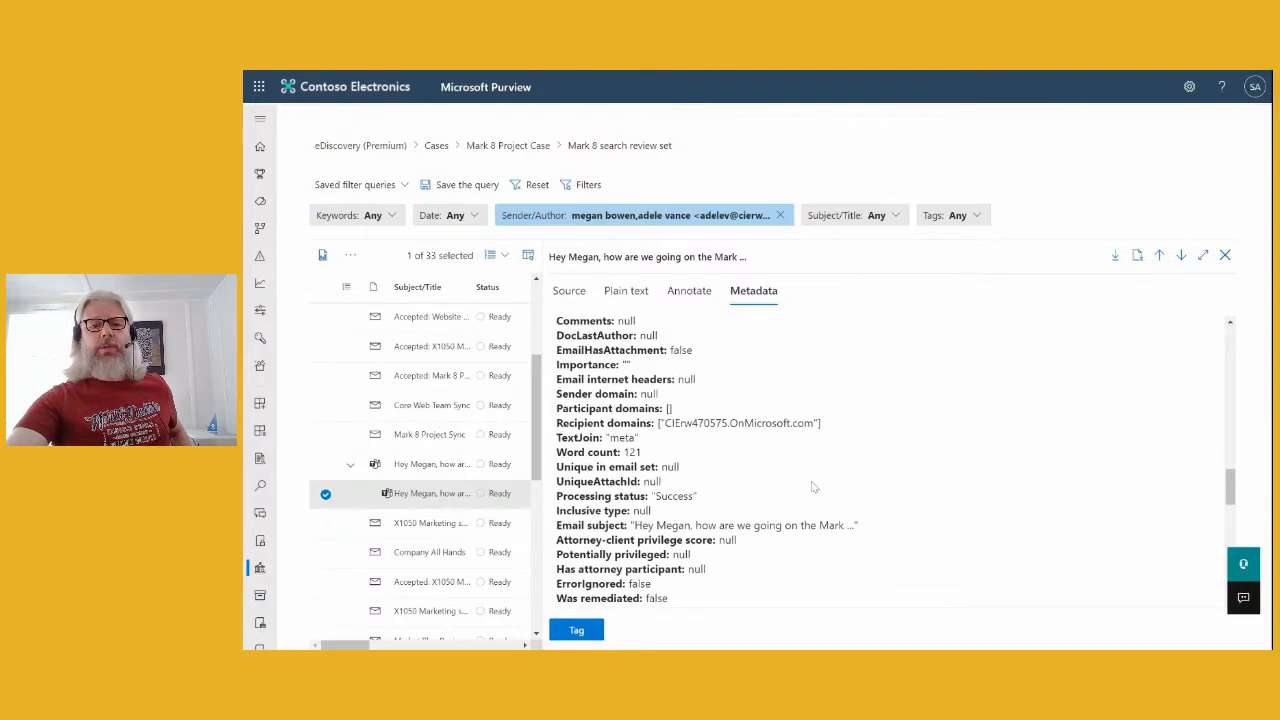
pyautogui.scroll(-9, 813, 487)
pyautogui.scroll(12, 760, 490)
pyautogui.scroll(-8, 705, 495)
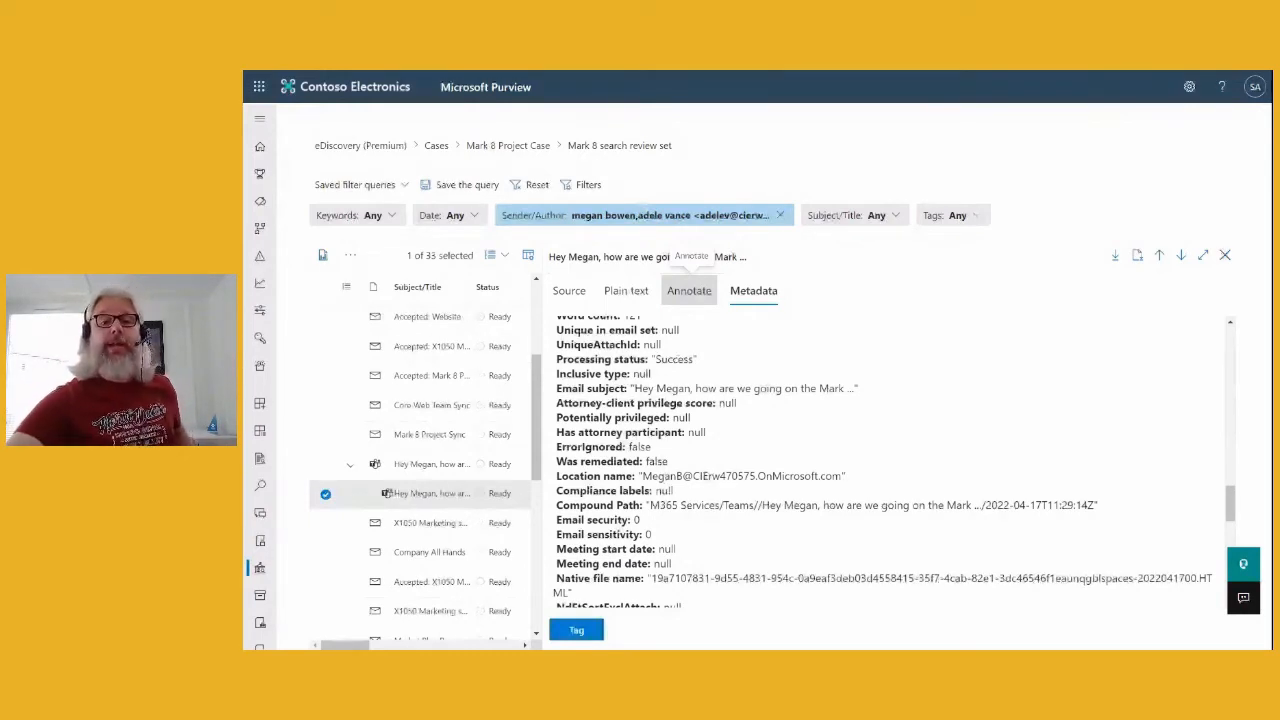
# - Open the conversation in the annotation viewer and select the first message's text with the Text tool
pyautogui.click(690, 292)
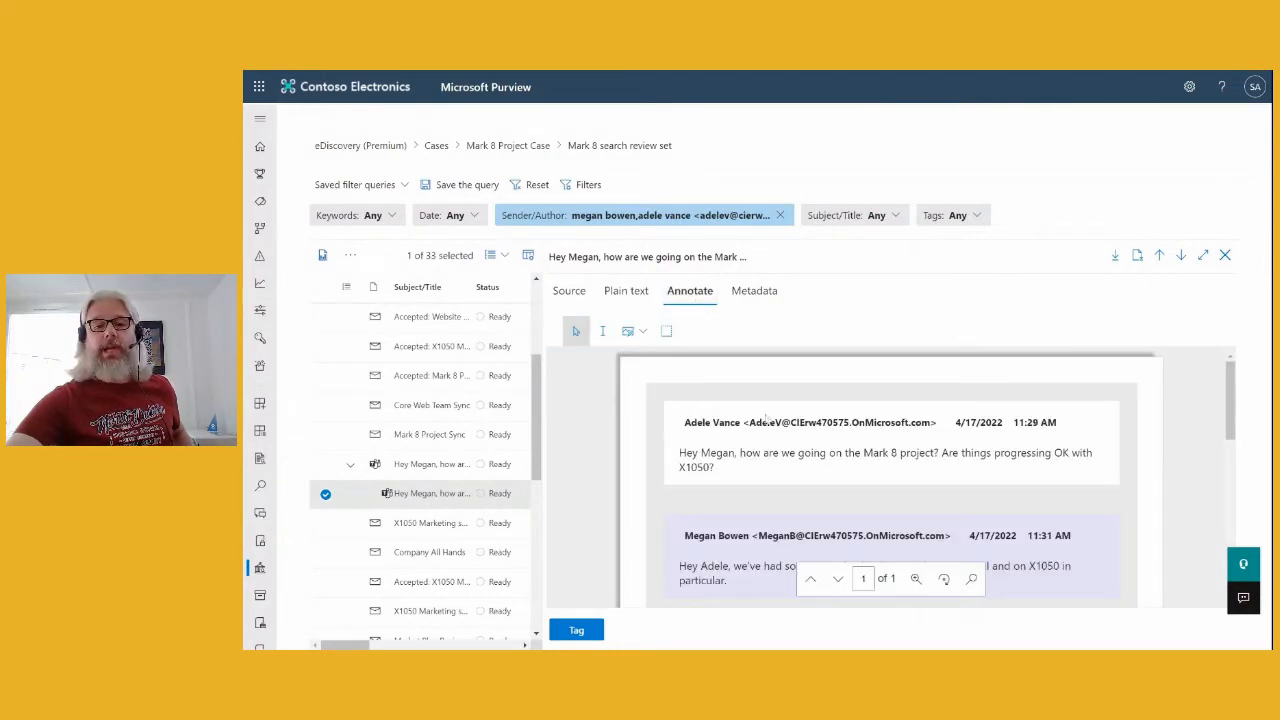
pyautogui.scroll(-2, 867, 440)
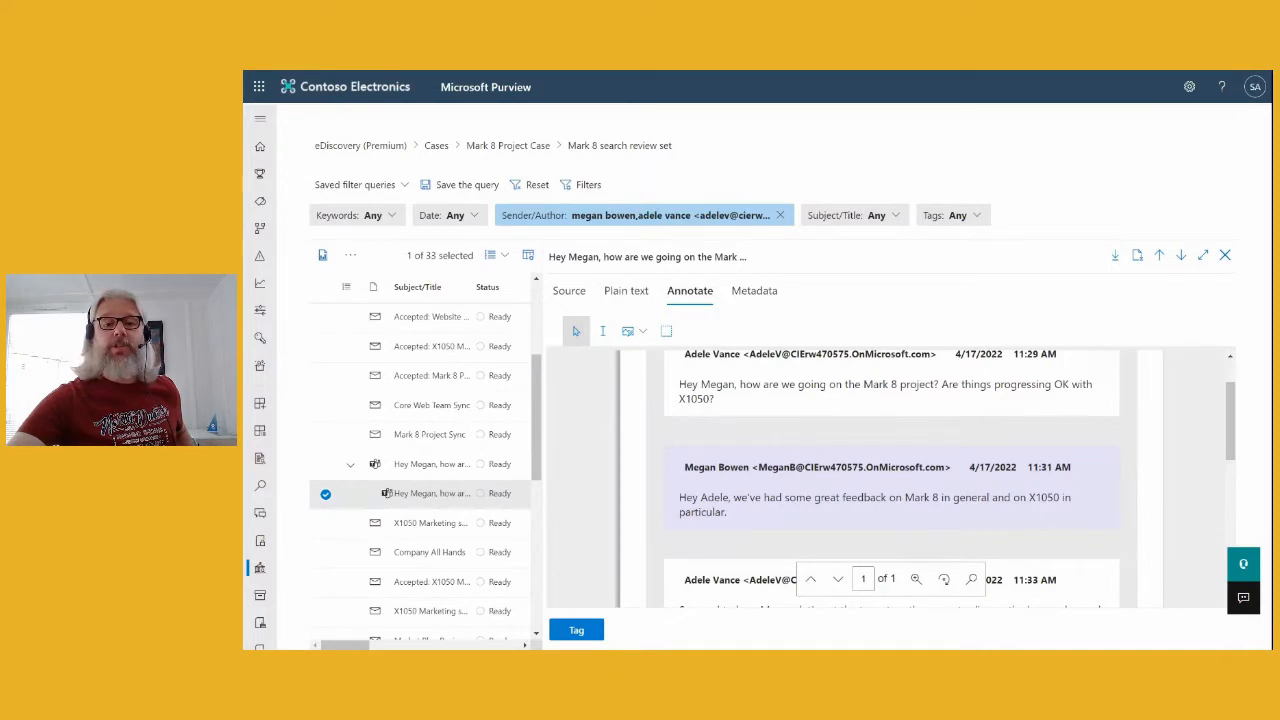
pyautogui.click(602, 331)
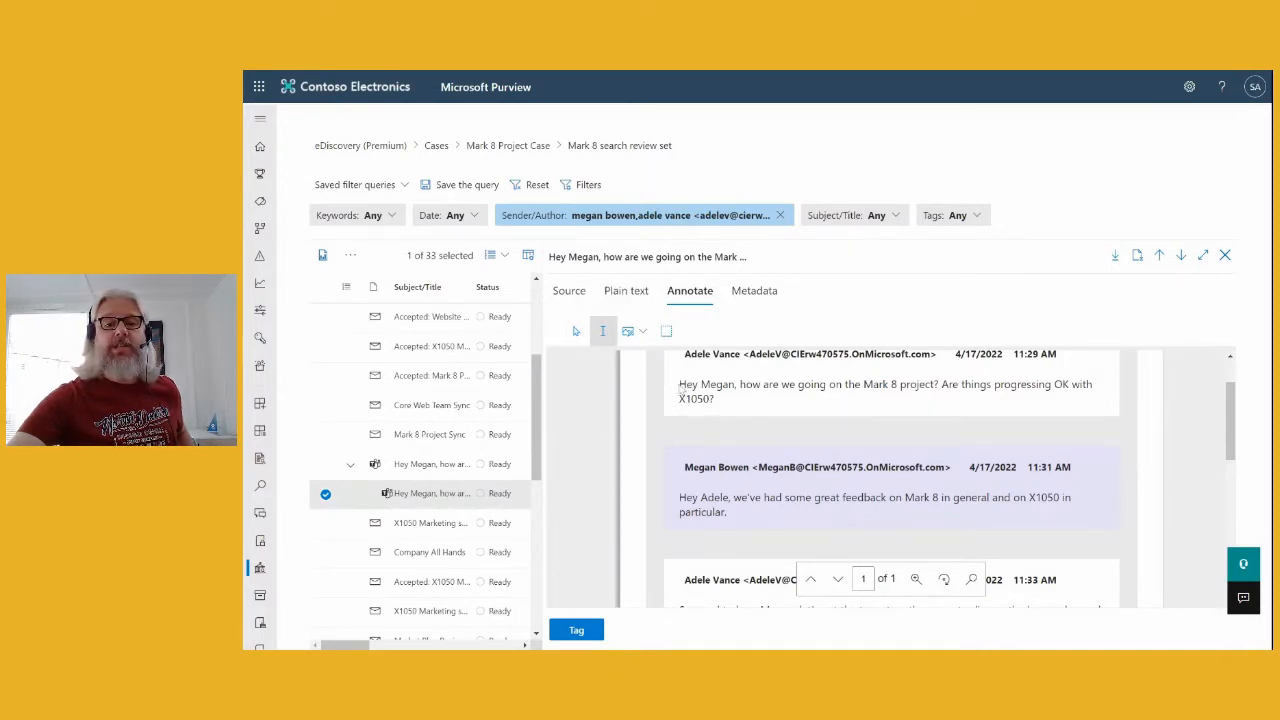
pyautogui.moveTo(679, 384); pyautogui.dragTo(714, 399)
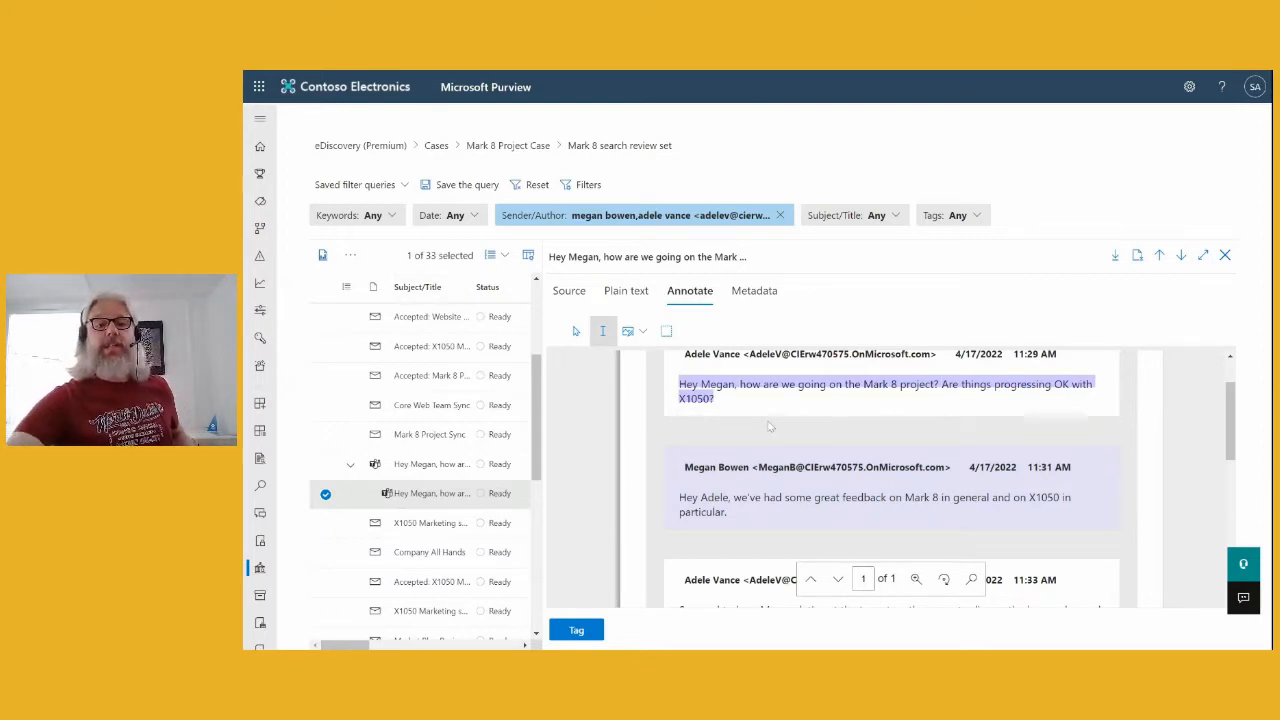
pyautogui.click(643, 335)
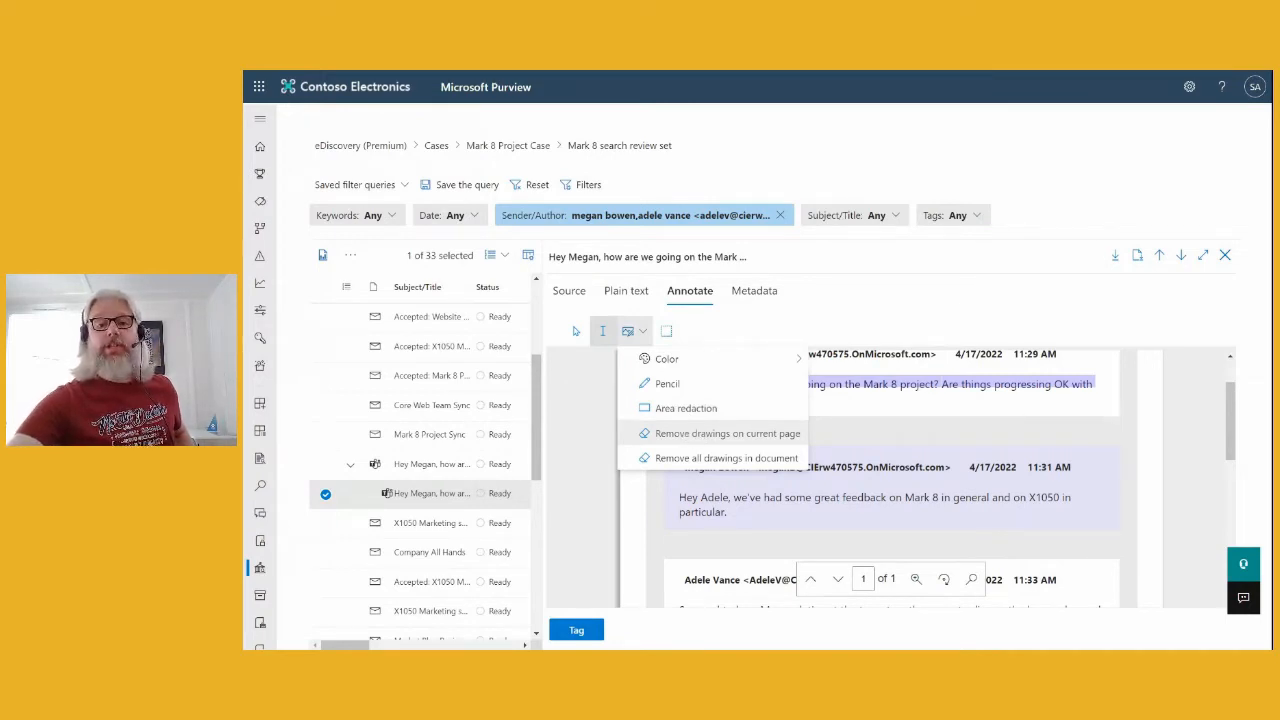
# - Cover the first message with two Area redaction boxes labelled 'Redacted'
pyautogui.click(680, 408)
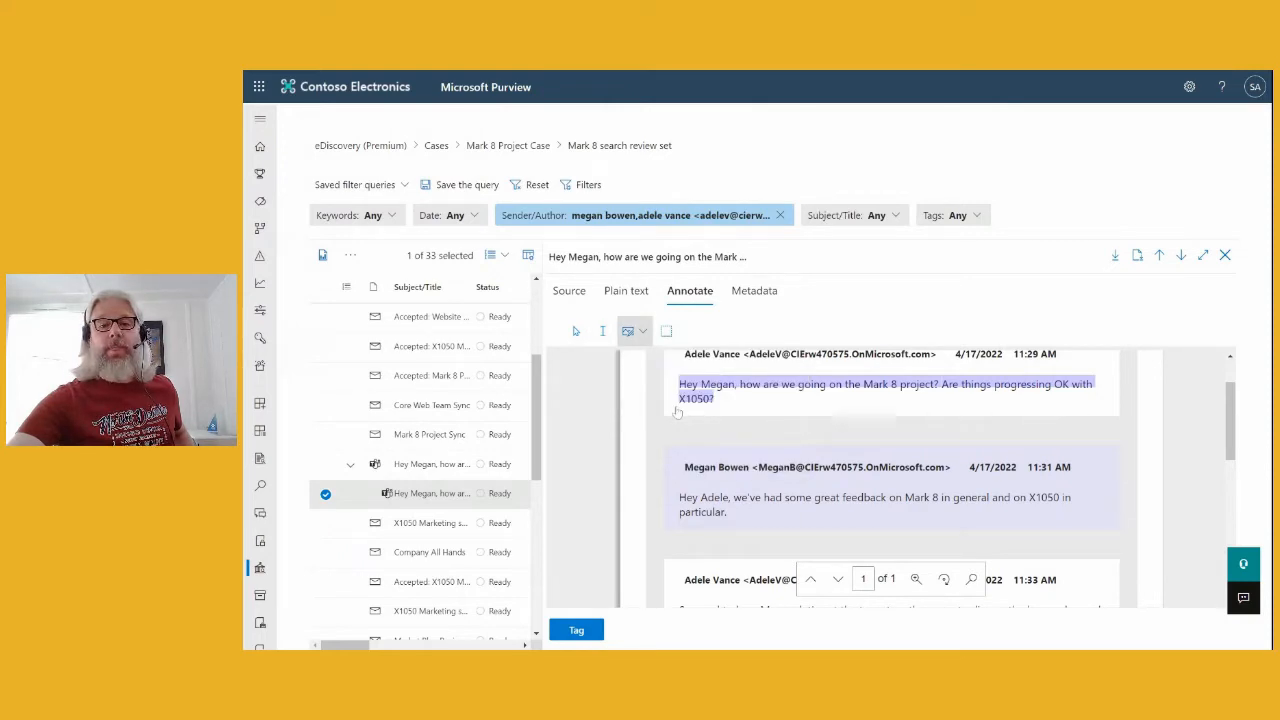
pyautogui.moveTo(719, 399); pyautogui.dragTo(1100, 396)
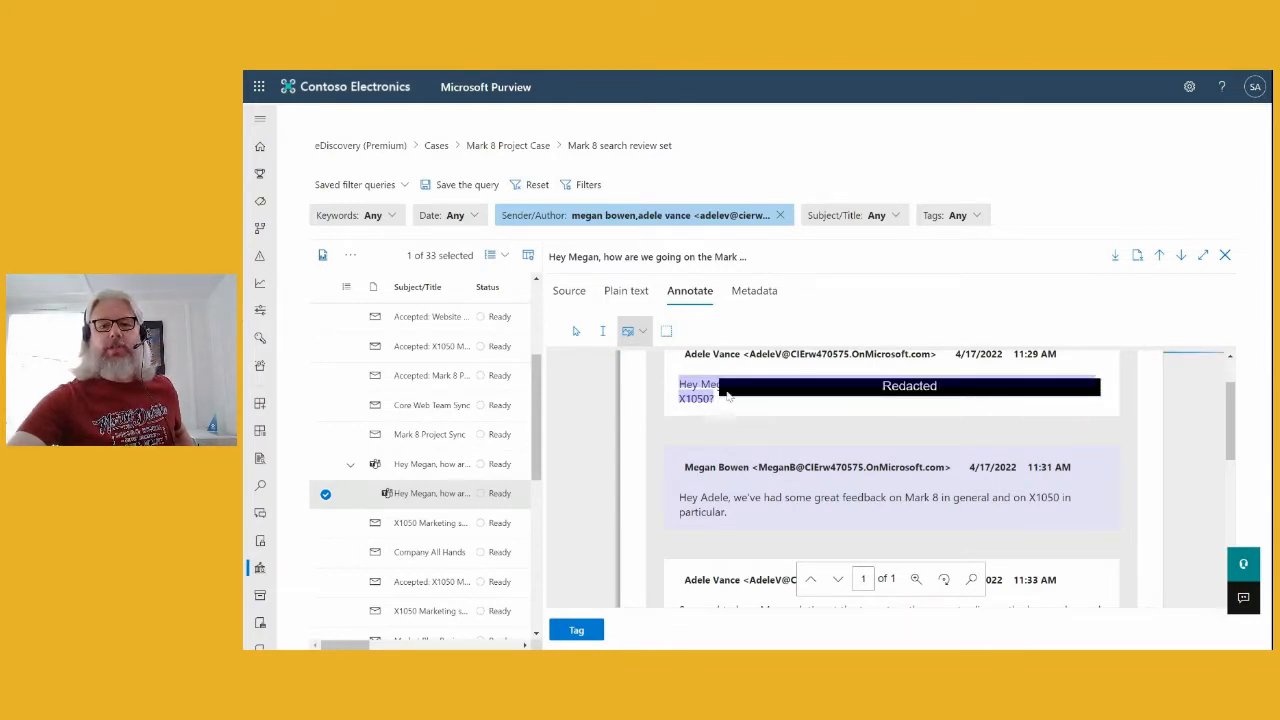
pyautogui.moveTo(718, 378); pyautogui.dragTo(676, 405)
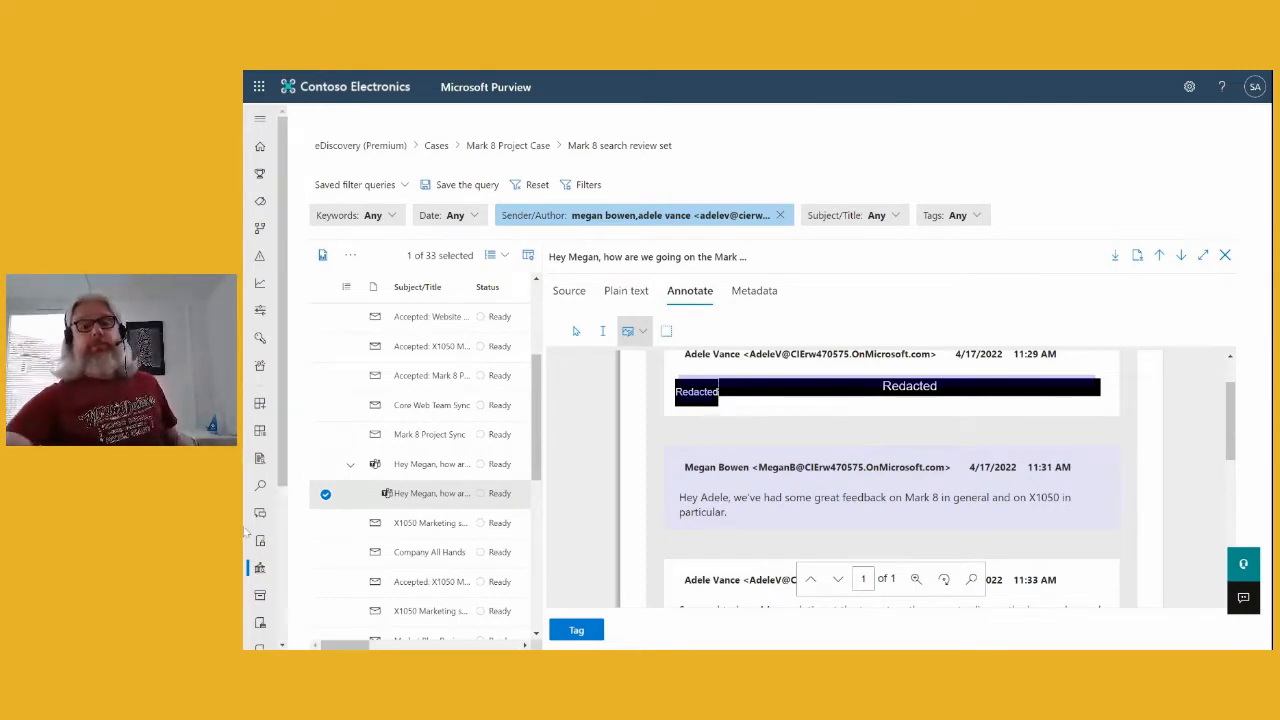
# - Toggle annotation transparency on and then off to check the redacted text
pyautogui.click(645, 332)
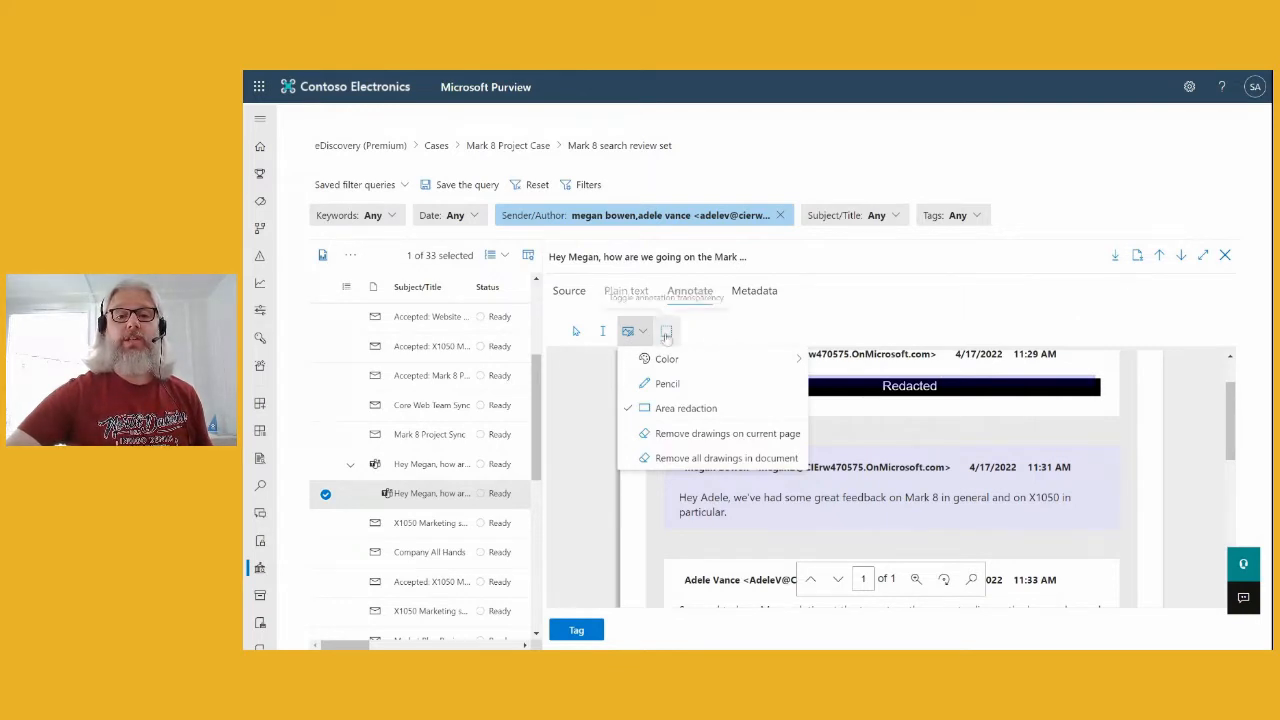
pyautogui.click(667, 332)
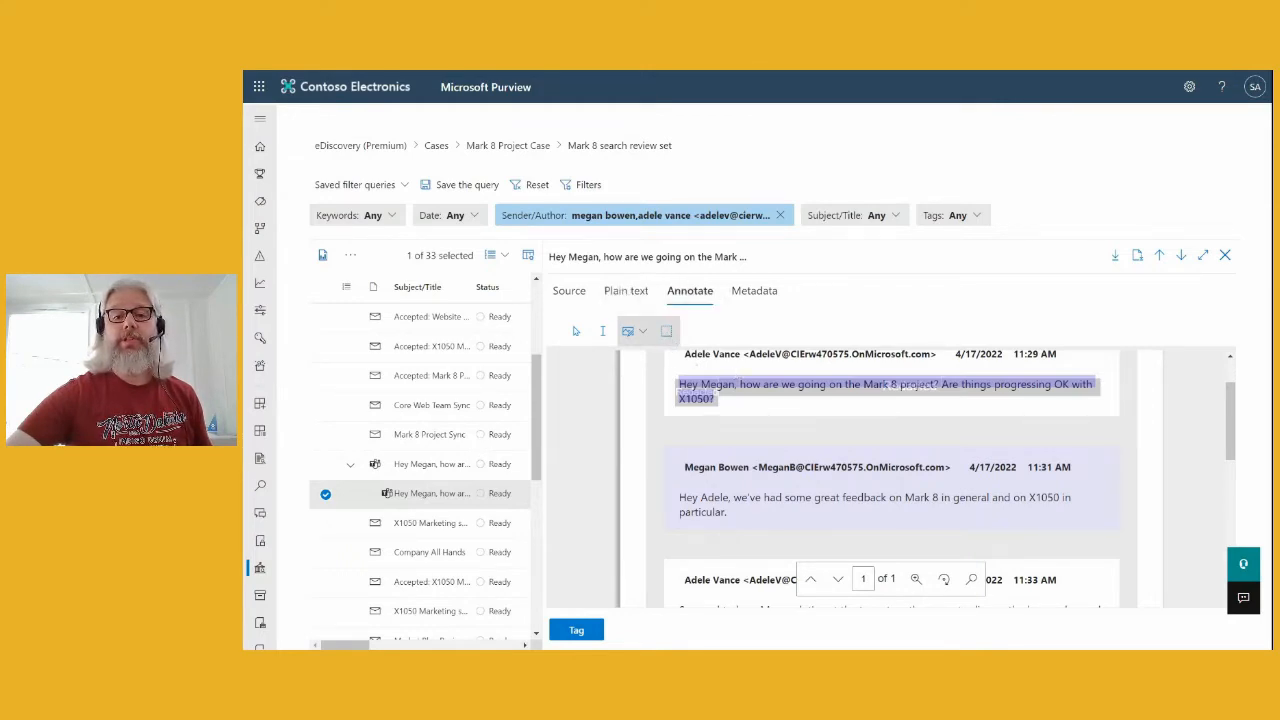
pyautogui.click(666, 331)
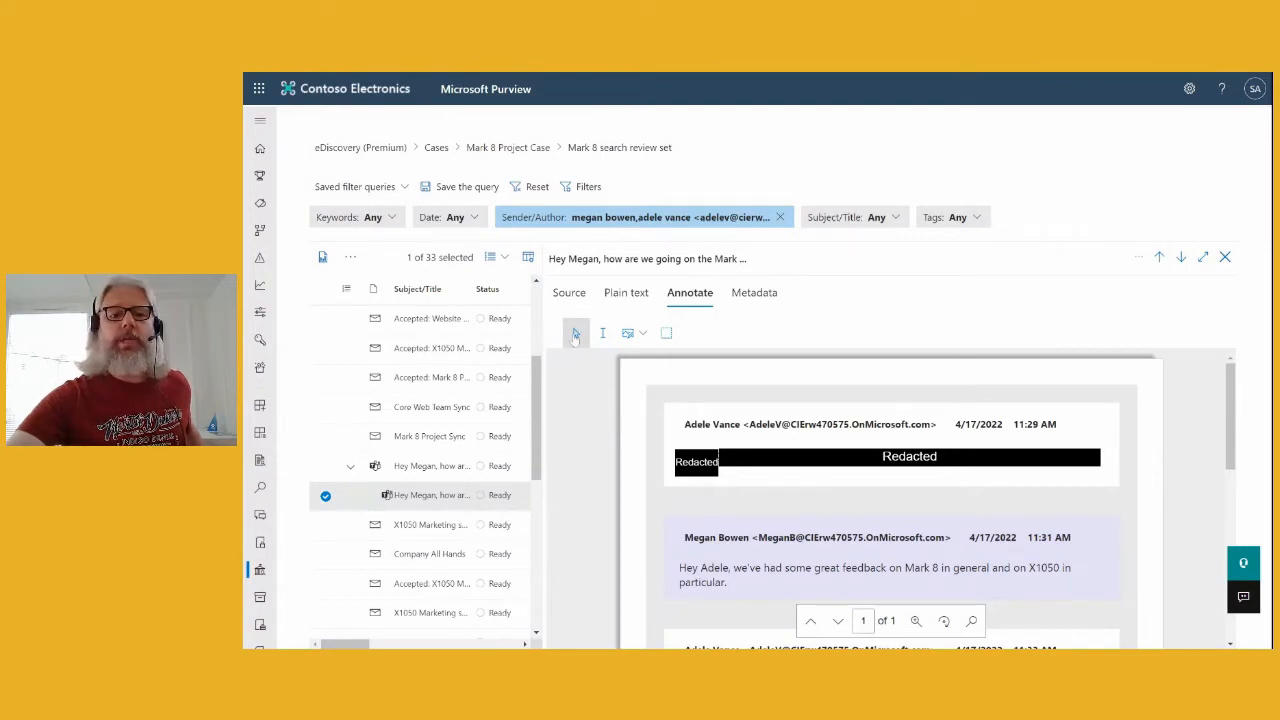
# - Close the Tag files panel unused and widen the list to show Date, Sender/Author and File class columns
pyautogui.click(1139, 260)
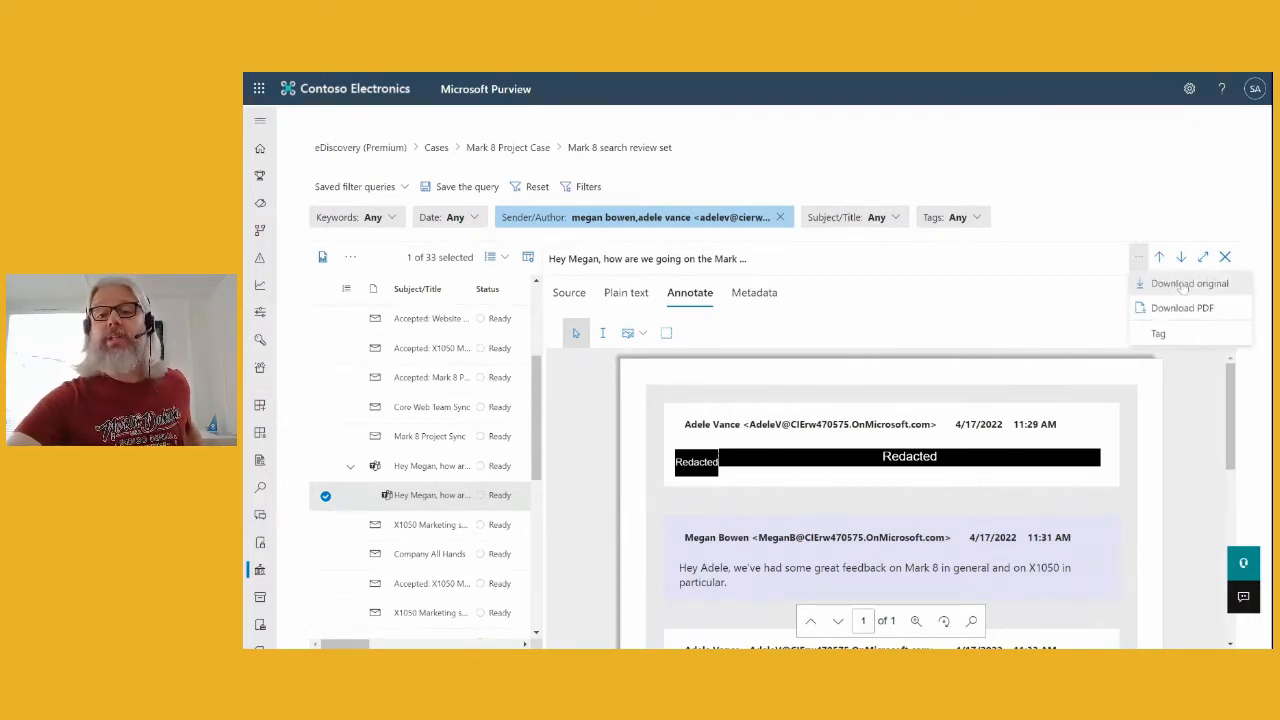
pyautogui.click(1165, 334)
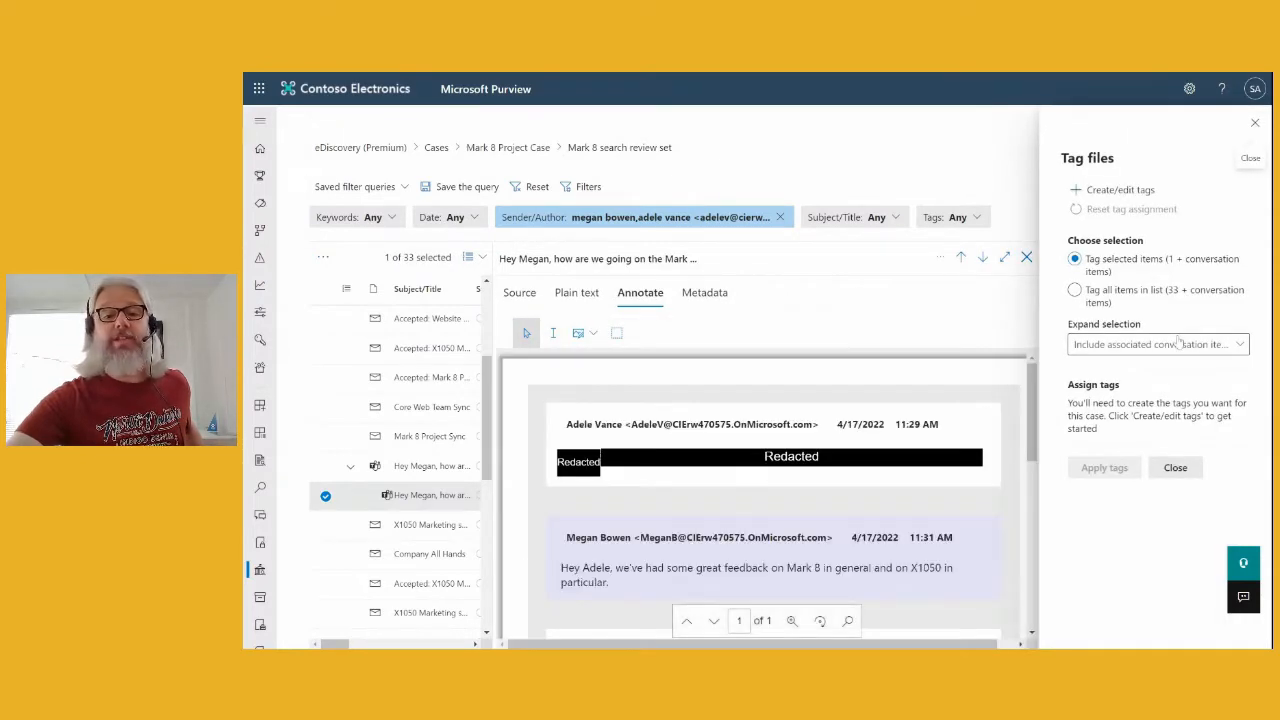
pyautogui.click(1255, 122)
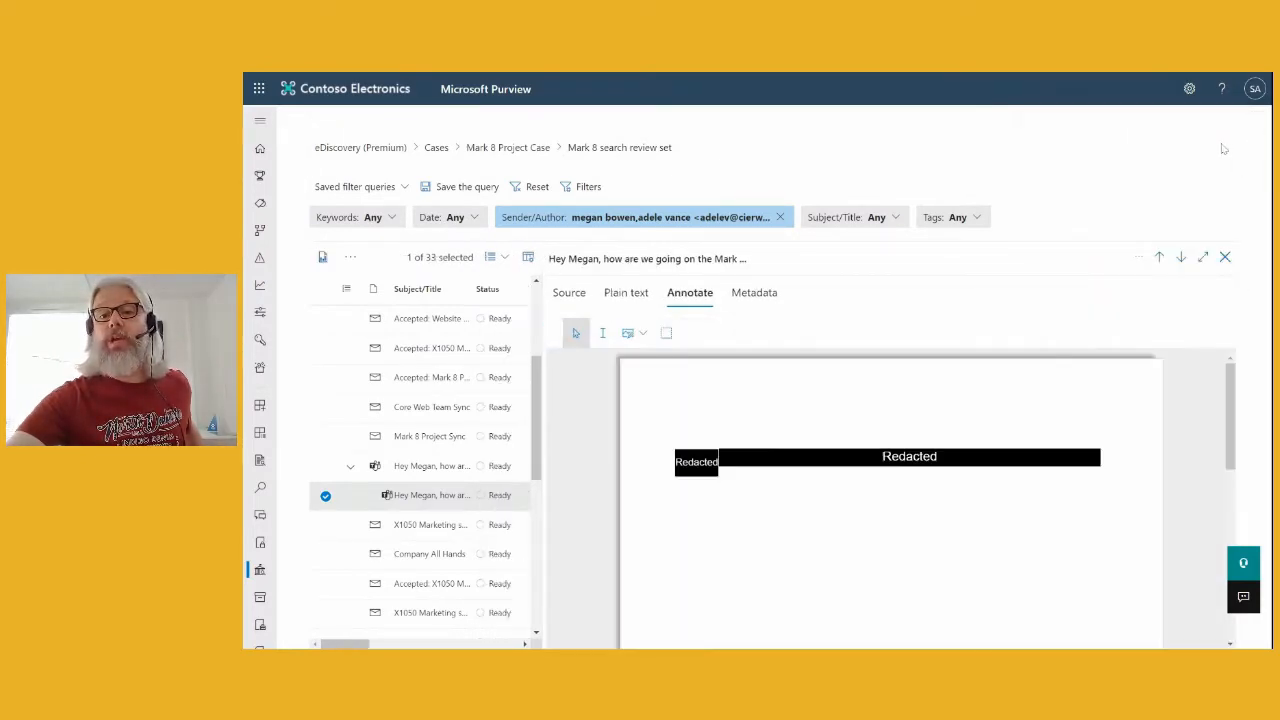
pyautogui.click(1137, 262)
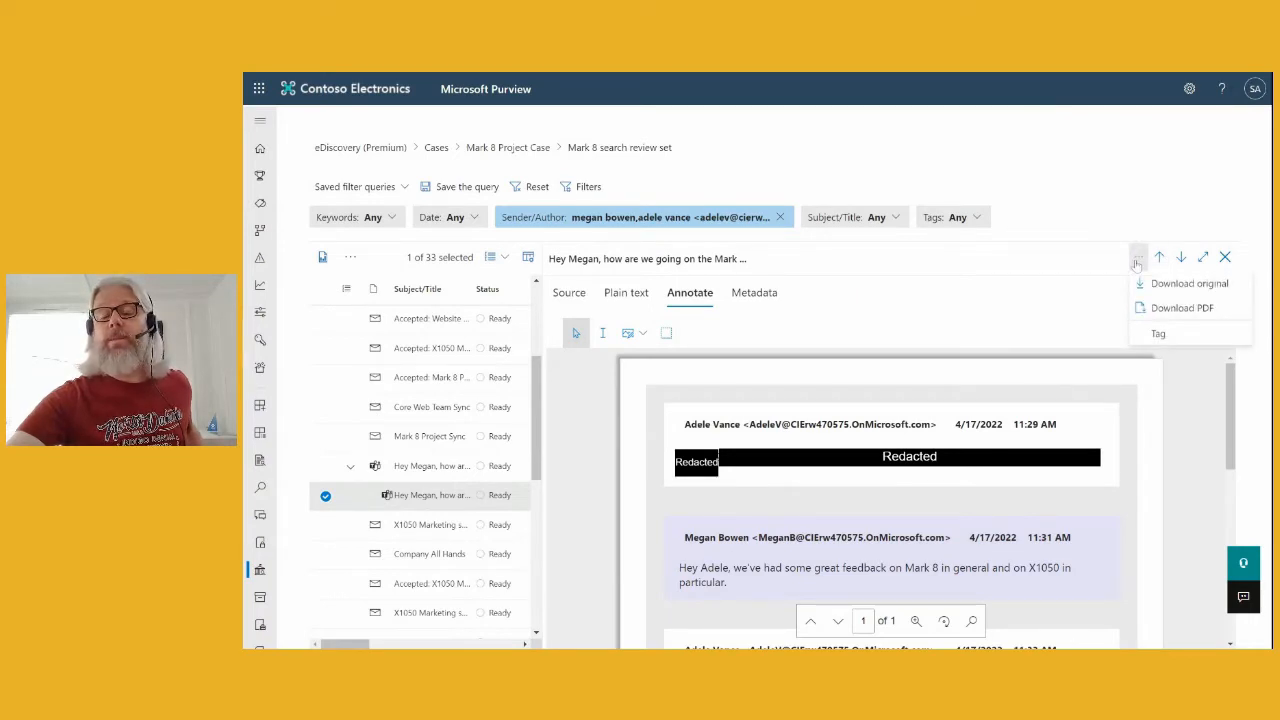
pyautogui.click(1083, 262)
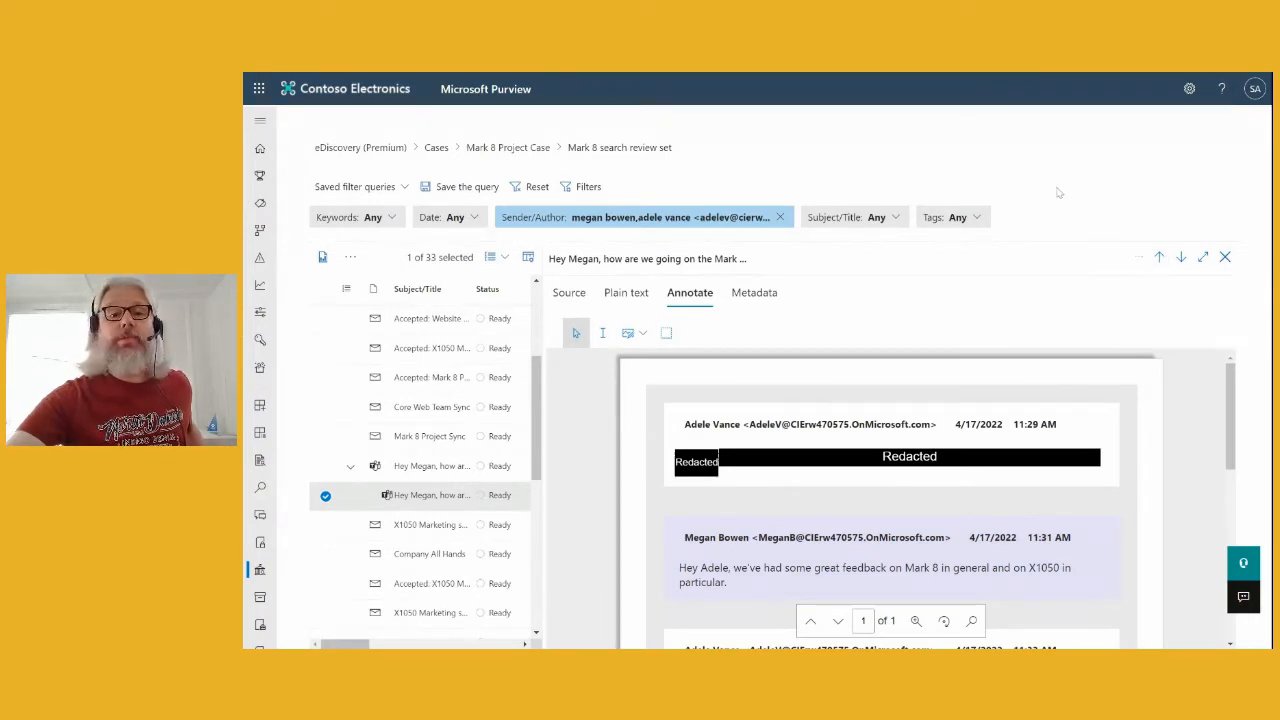
pyautogui.moveTo(545, 352); pyautogui.dragTo(844, 352)
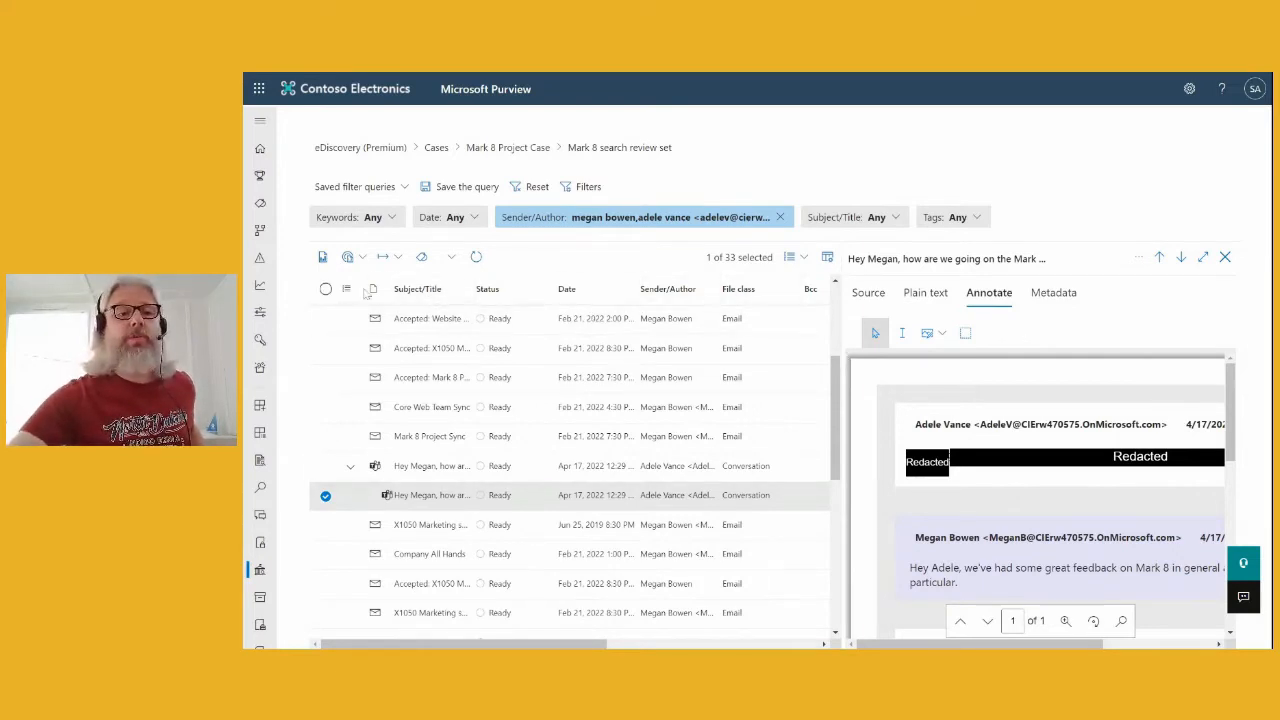
pyautogui.click(322, 258)
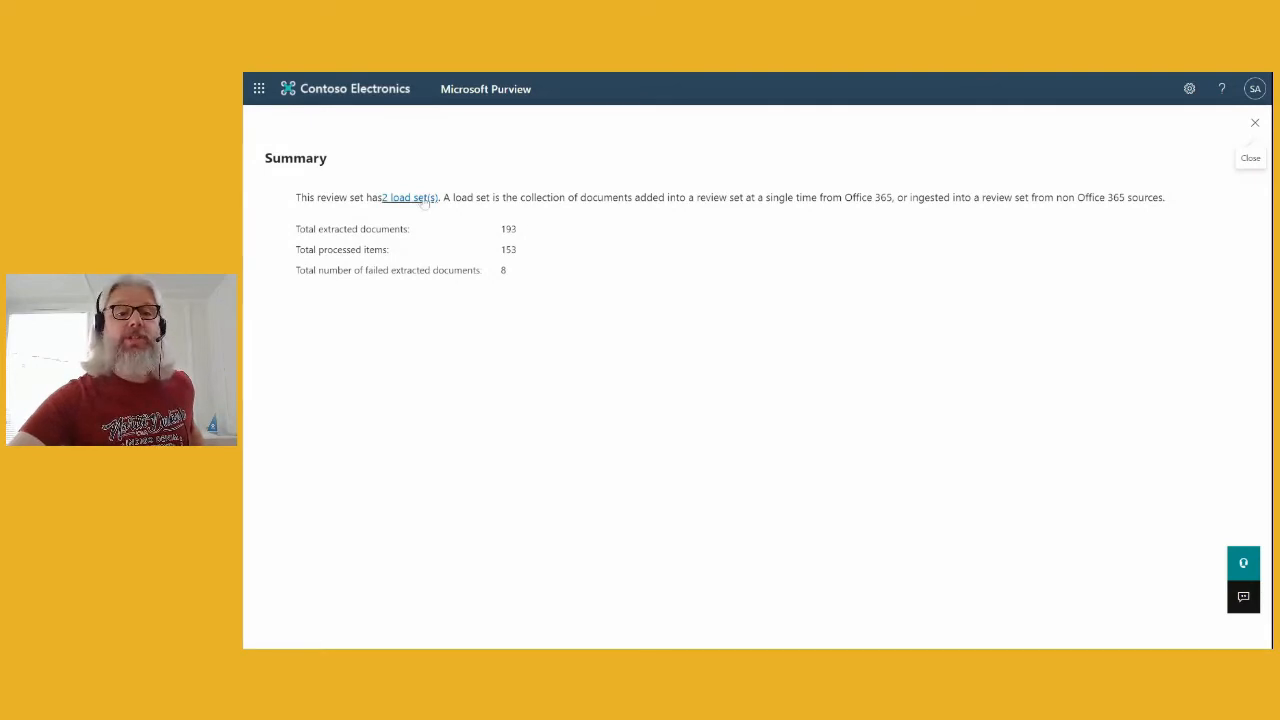
pyautogui.click(1255, 122)
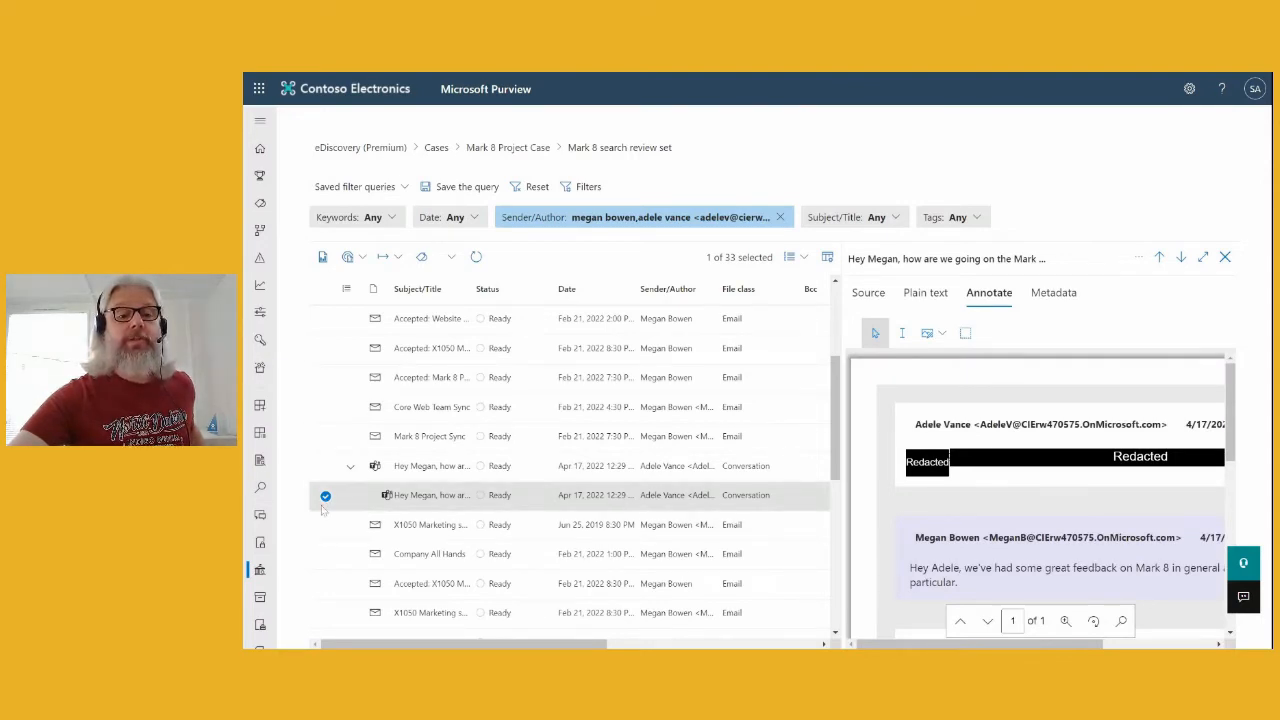
# - Run Document & email analytics on the review set and confirm the analyze job
pyautogui.click(361, 258)
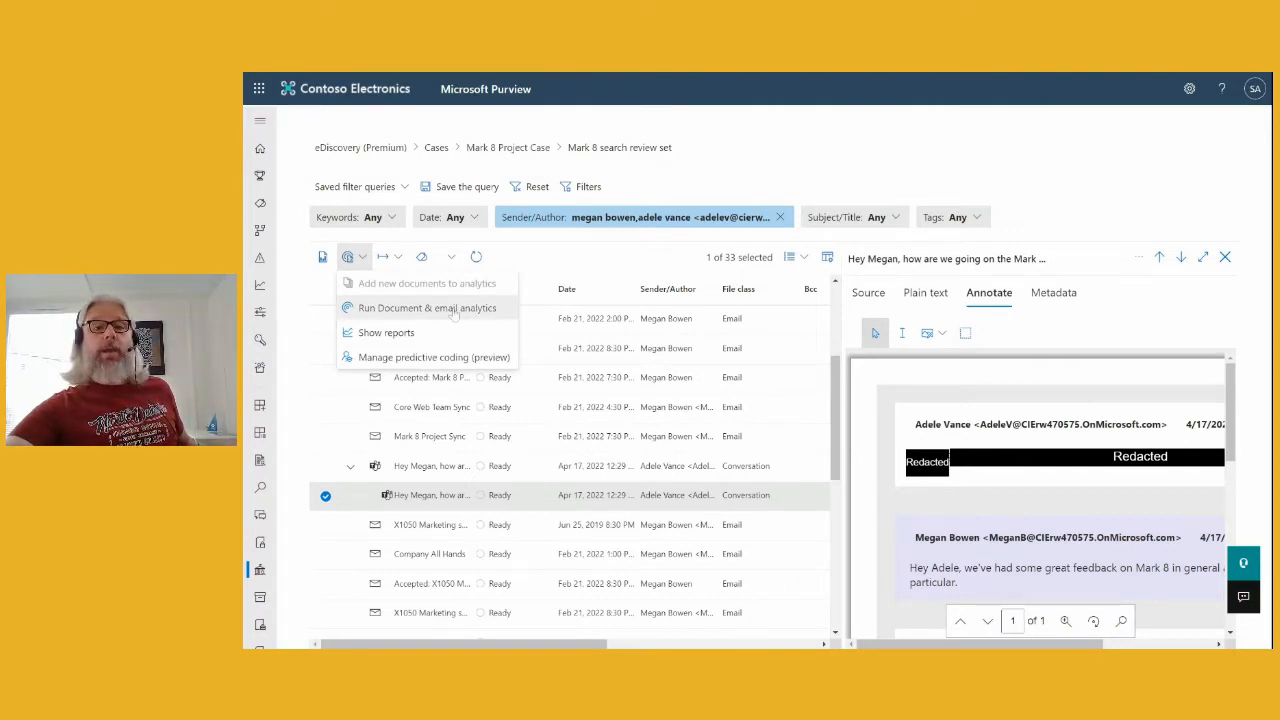
pyautogui.click(452, 310)
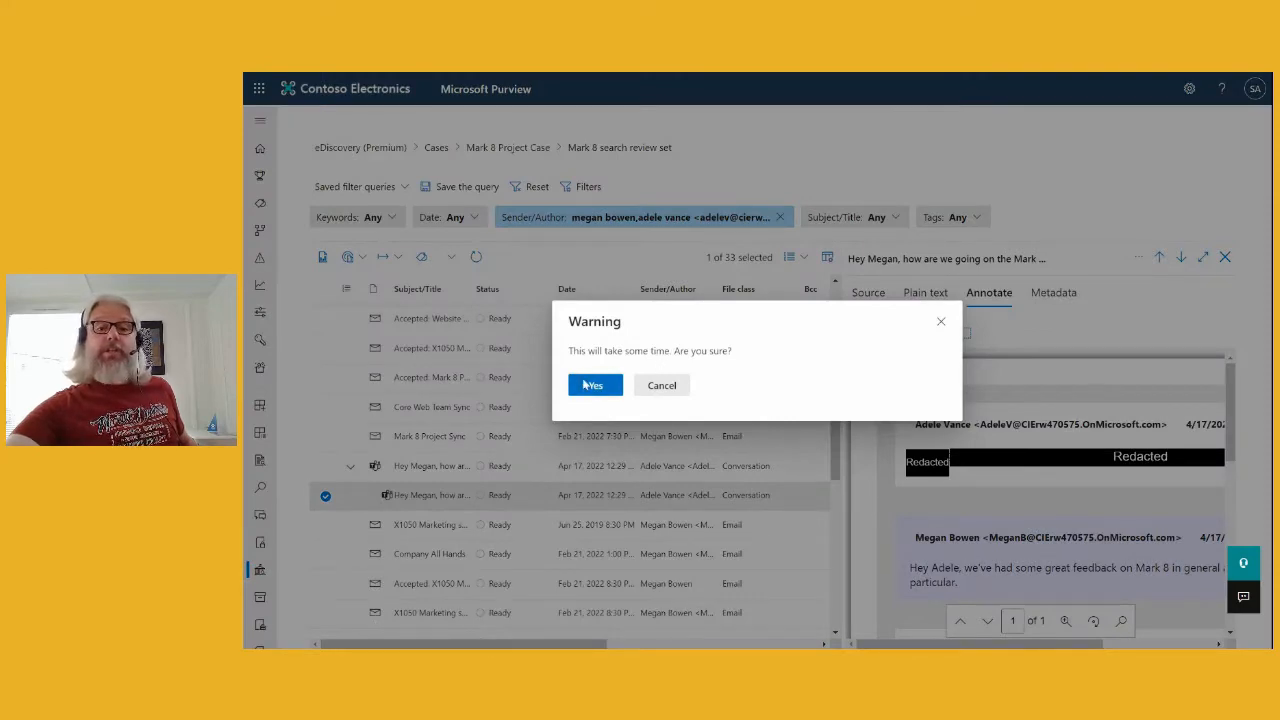
pyautogui.click(582, 390)
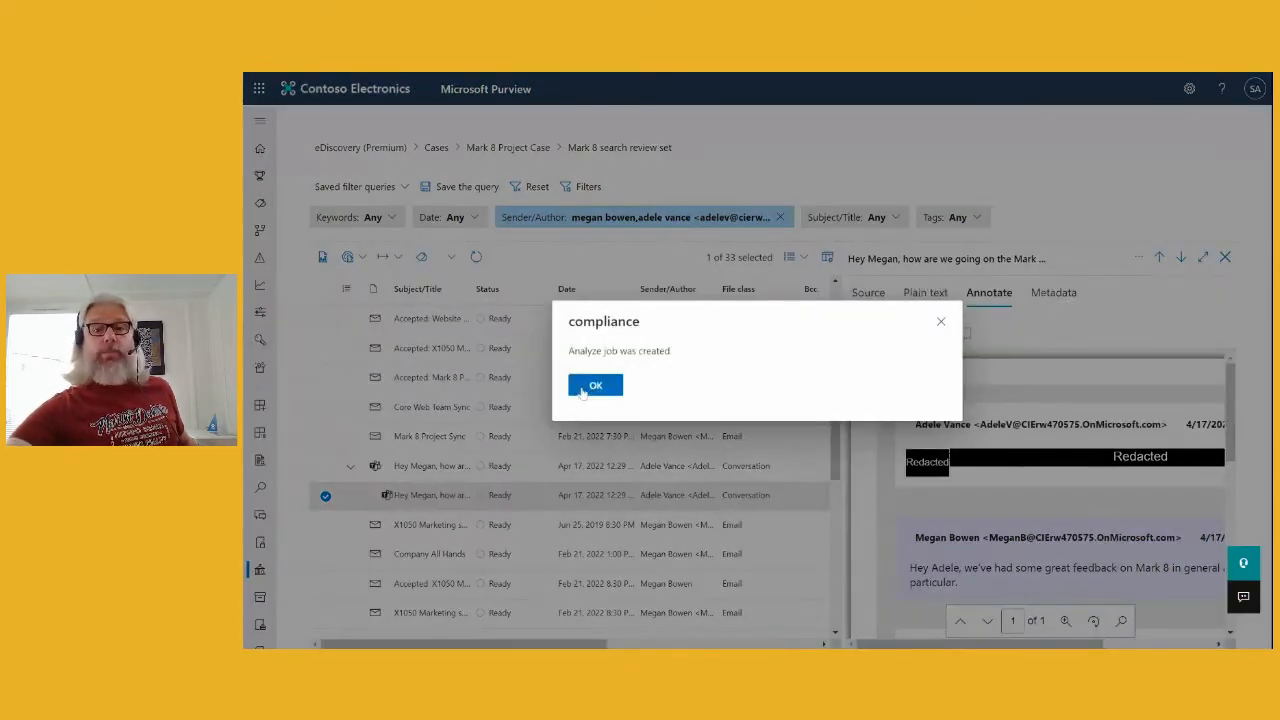
pyautogui.click(597, 386)
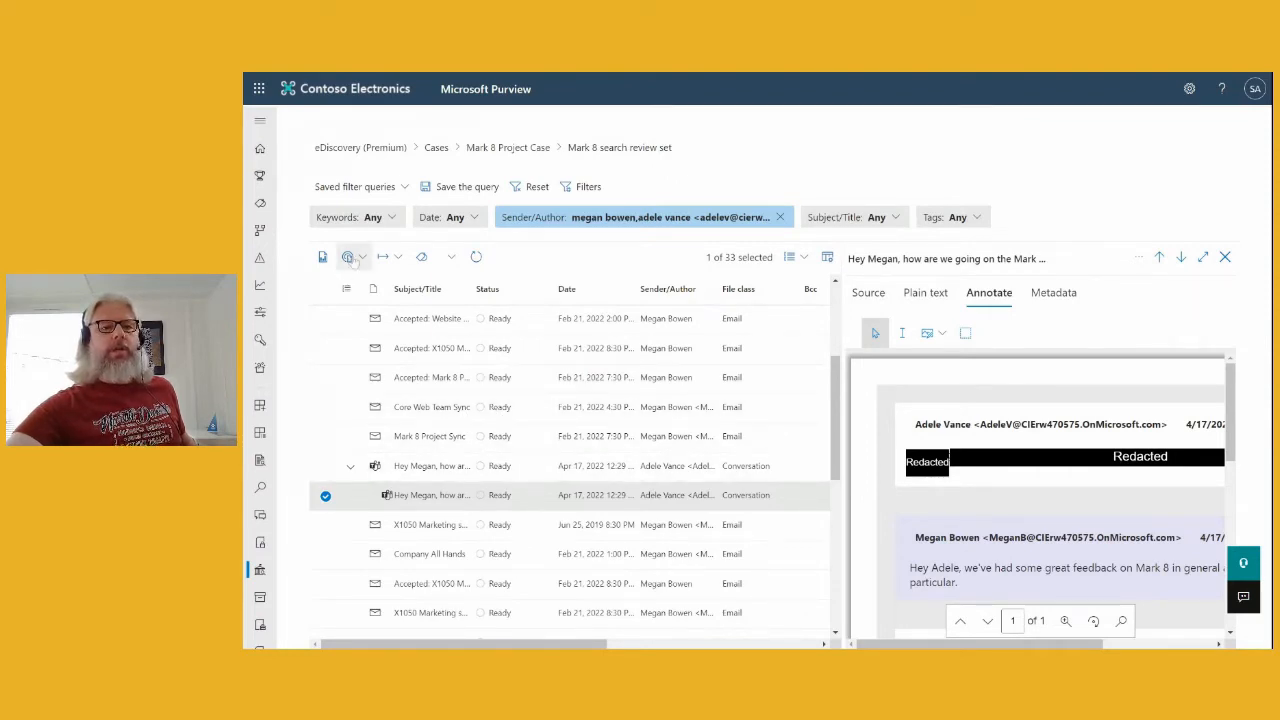
# - View the analytics reports, which show a problem analyzing the review set, then close them
pyautogui.click(352, 257)
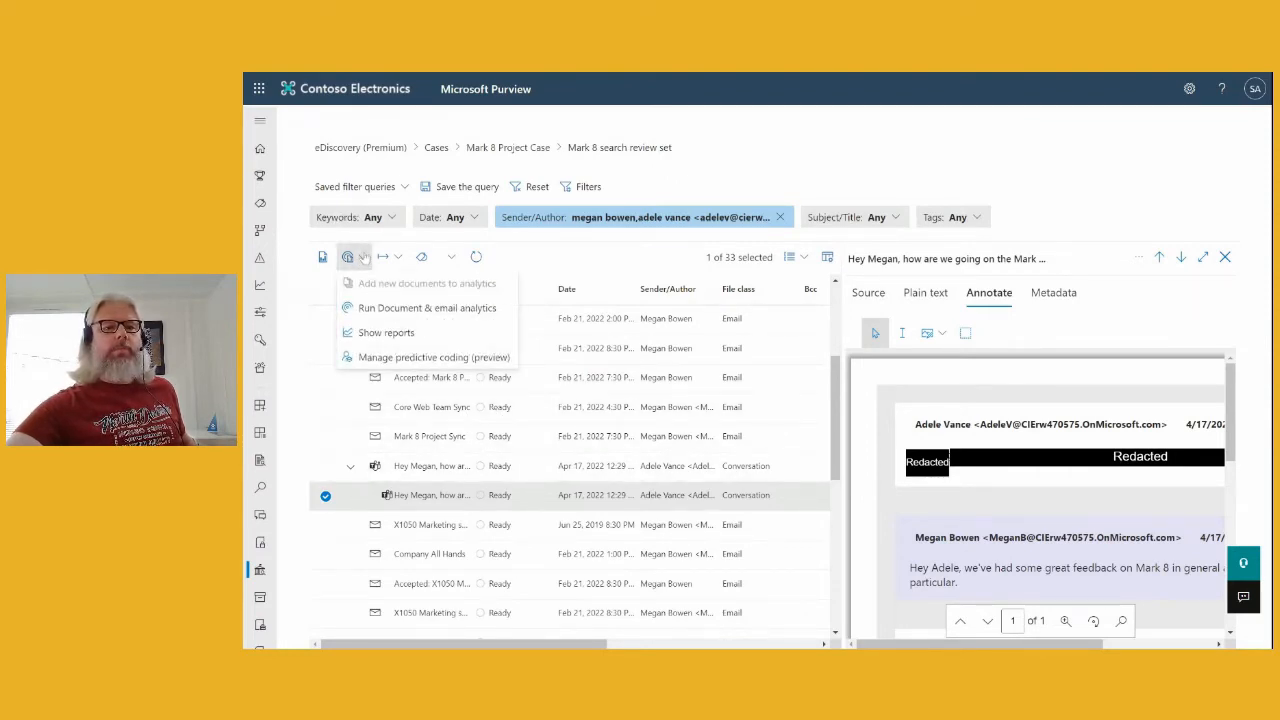
pyautogui.click(362, 338)
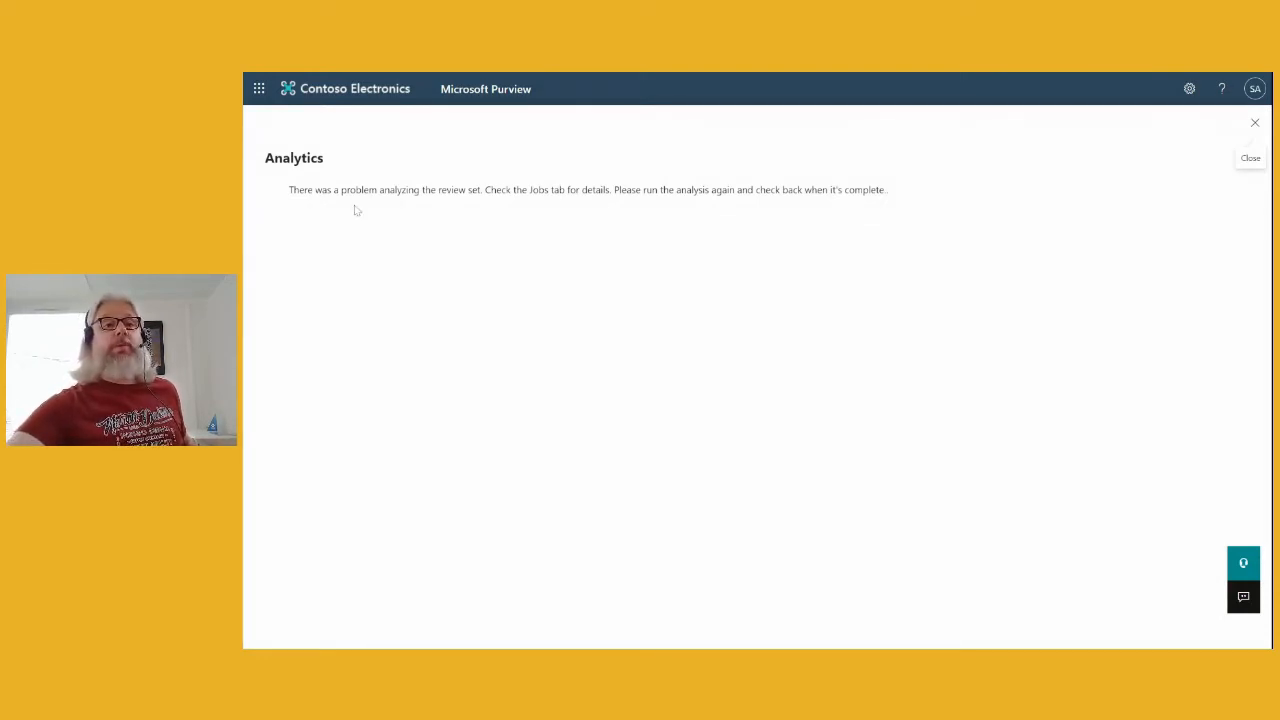
pyautogui.click(1255, 122)
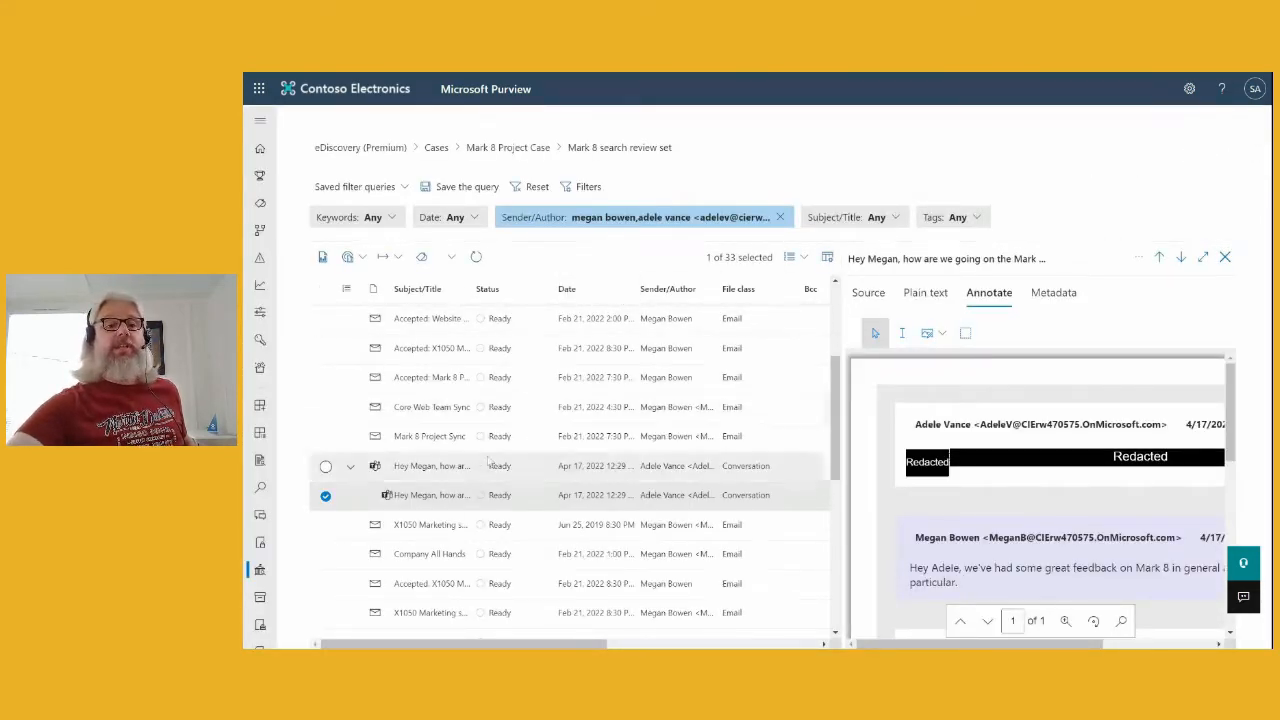
# - Set up a report-only export named Export1 of the selected document
pyautogui.click(398, 258)
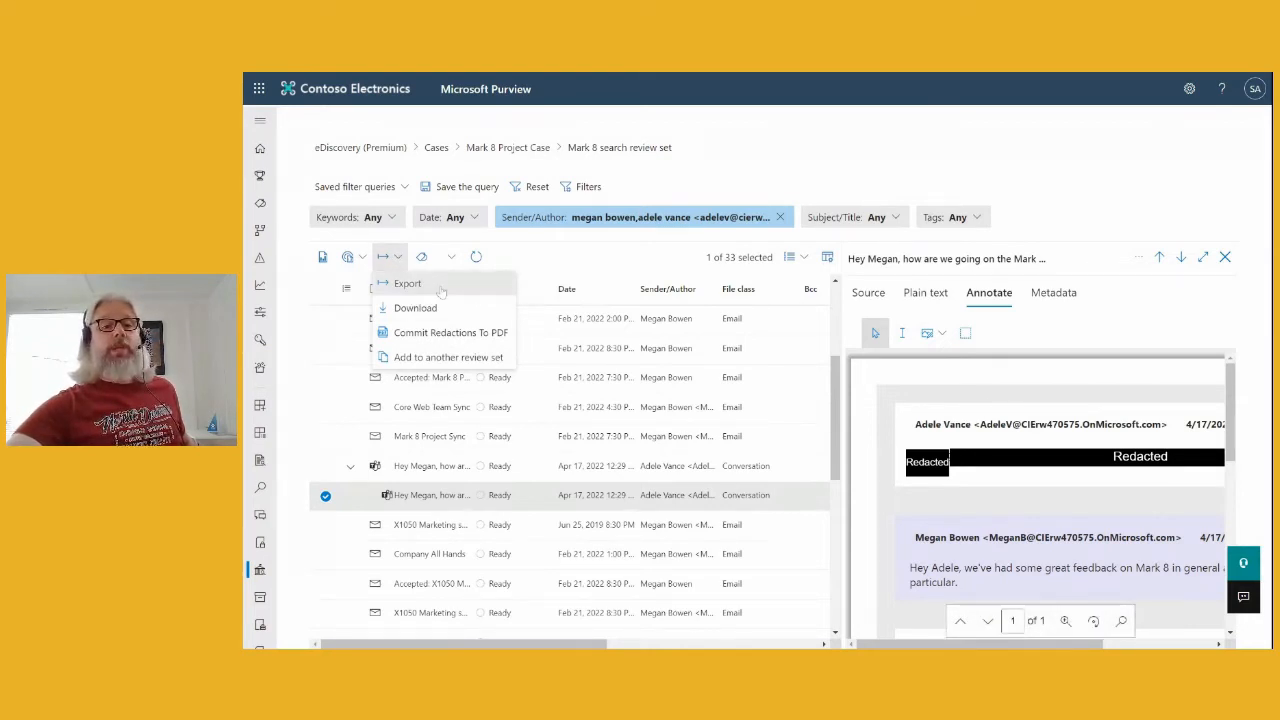
pyautogui.click(420, 285)
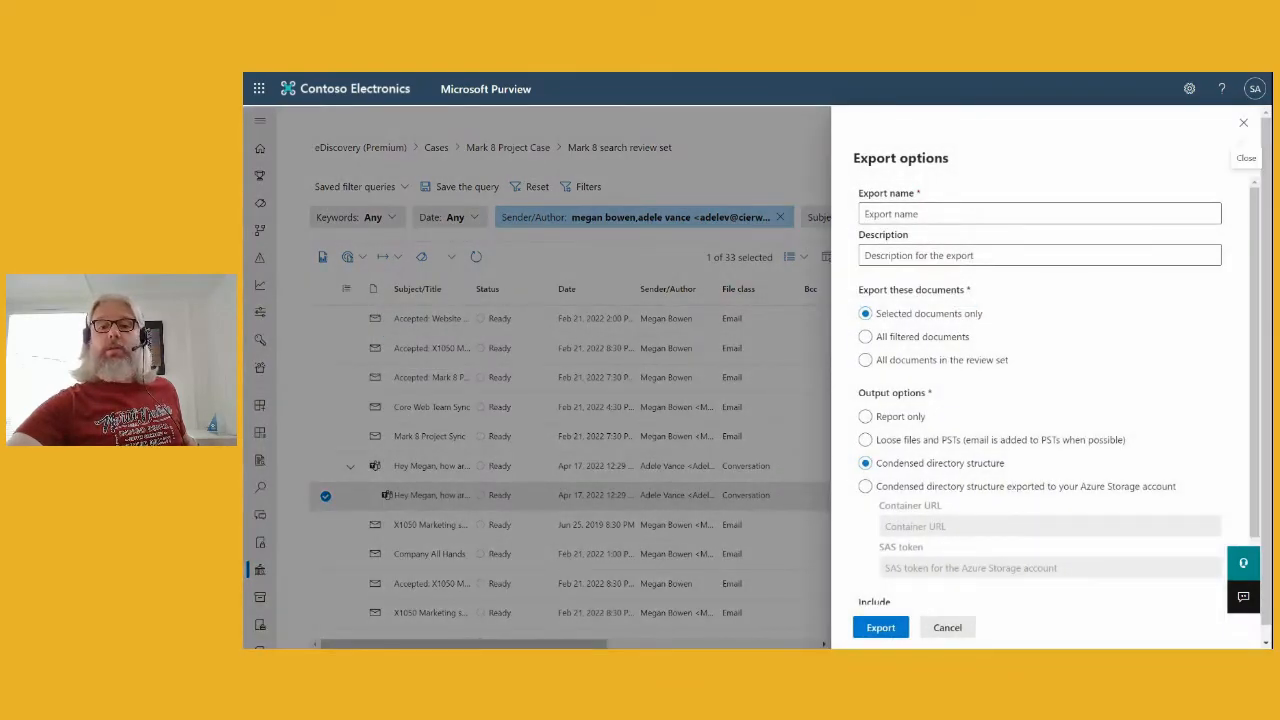
pyautogui.click(920, 214)
pyautogui.write('Export1')
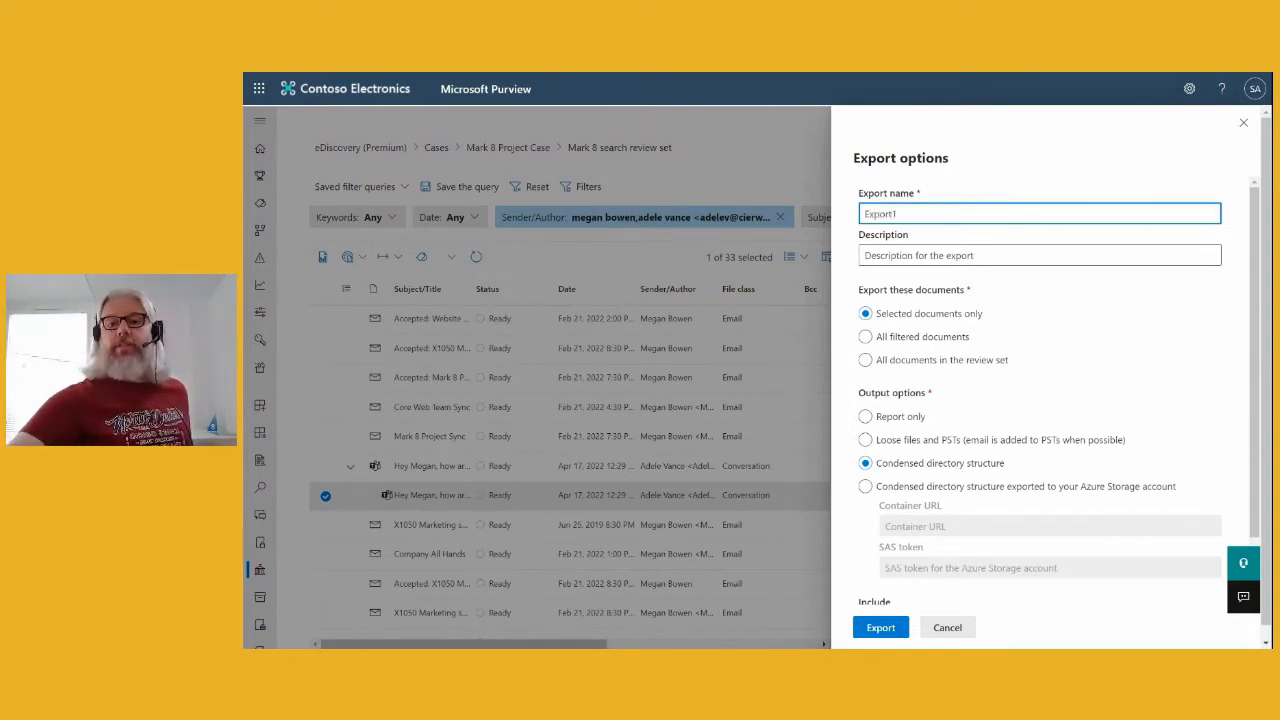
pyautogui.click(964, 256)
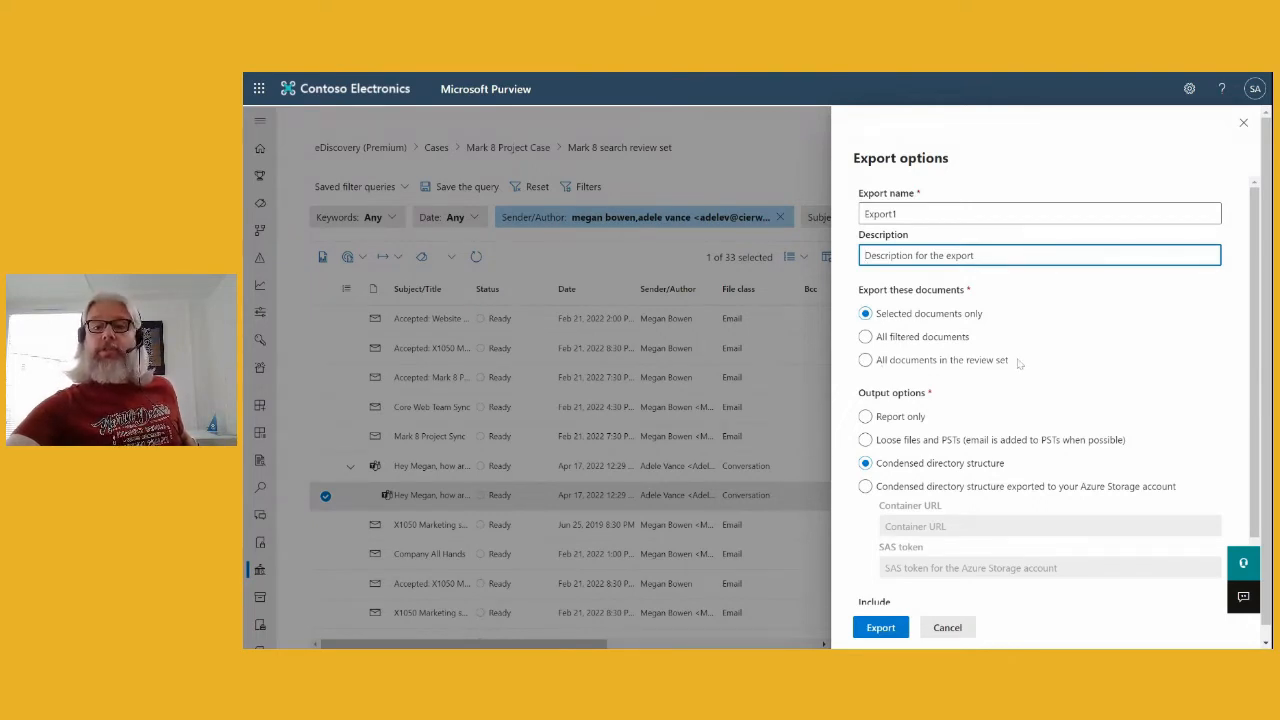
pyautogui.scroll(-1, 1020, 388)
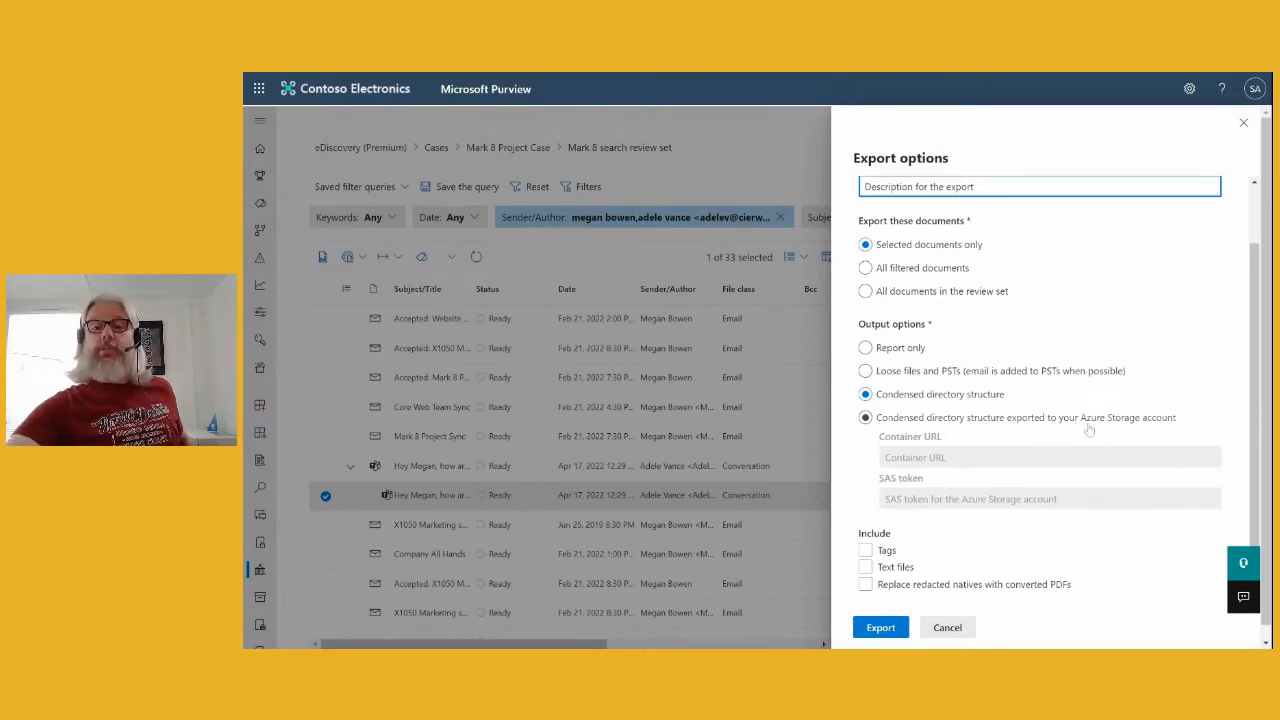
pyautogui.scroll(-1, 1088, 430)
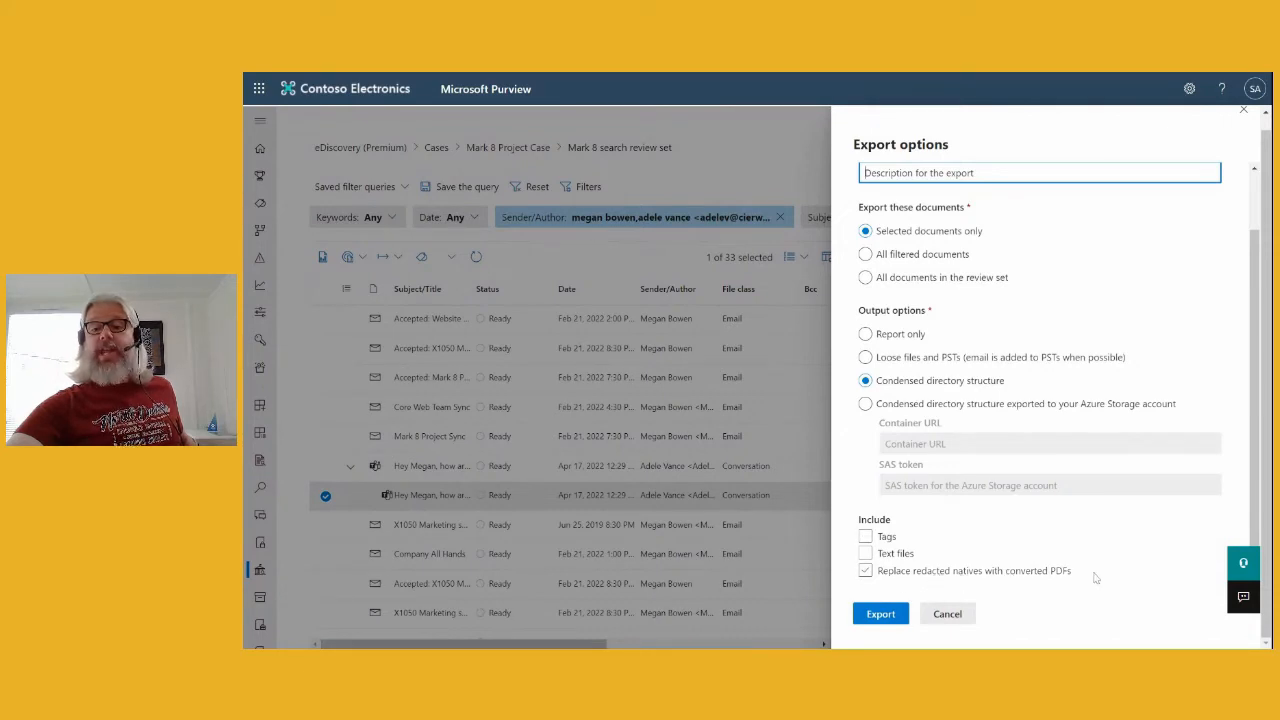
pyautogui.scroll(1, 1097, 560)
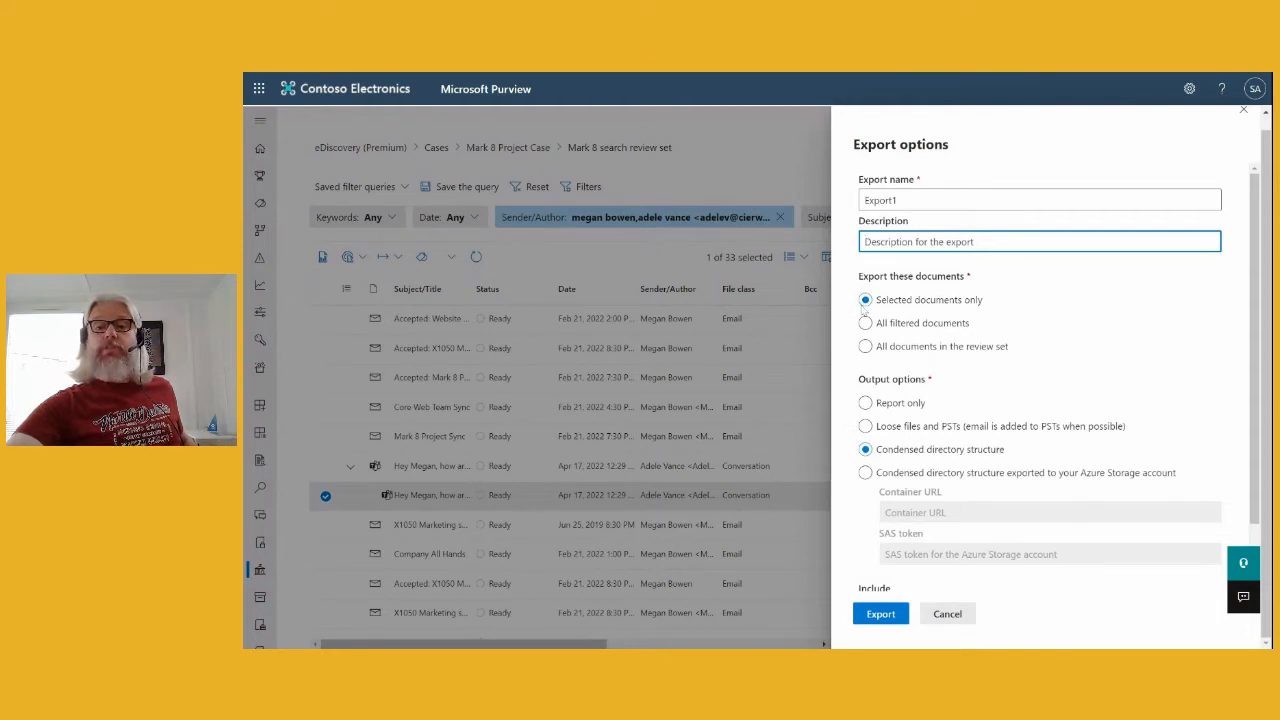
pyautogui.click(865, 403)
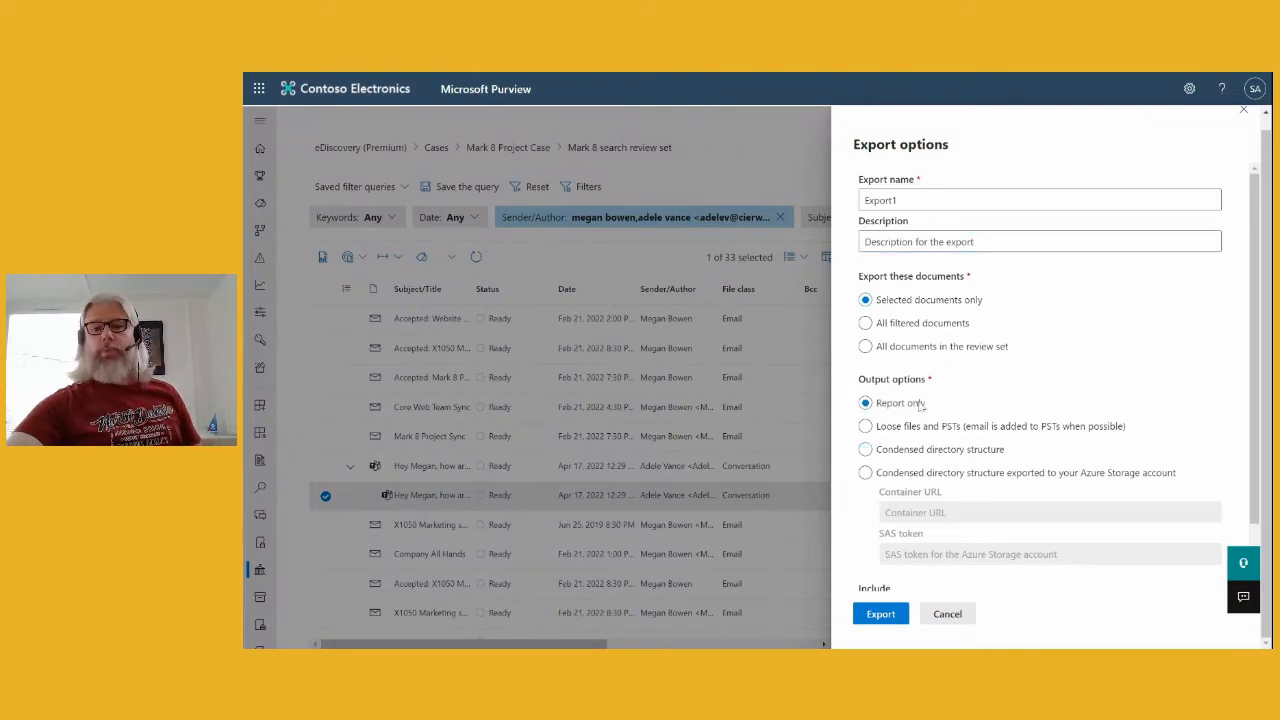
pyautogui.click(880, 616)
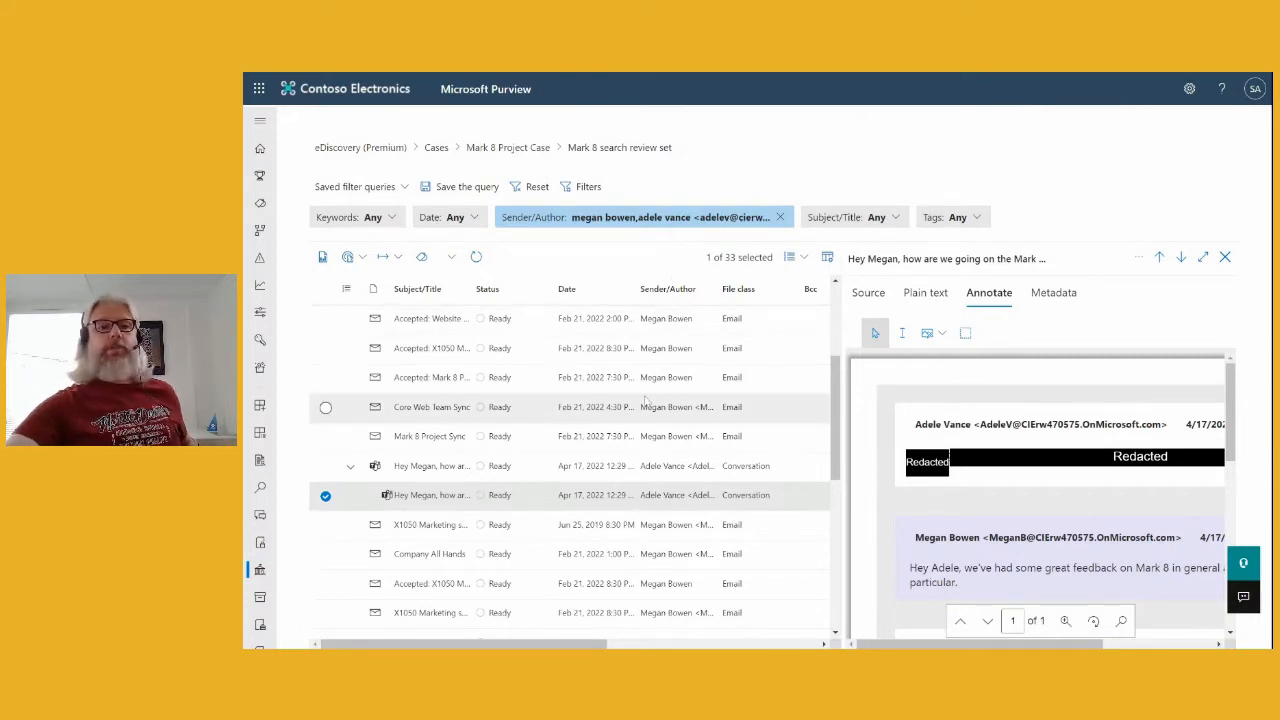
# - Acknowledge the notice that the export job was created
pyautogui.click(397, 257)
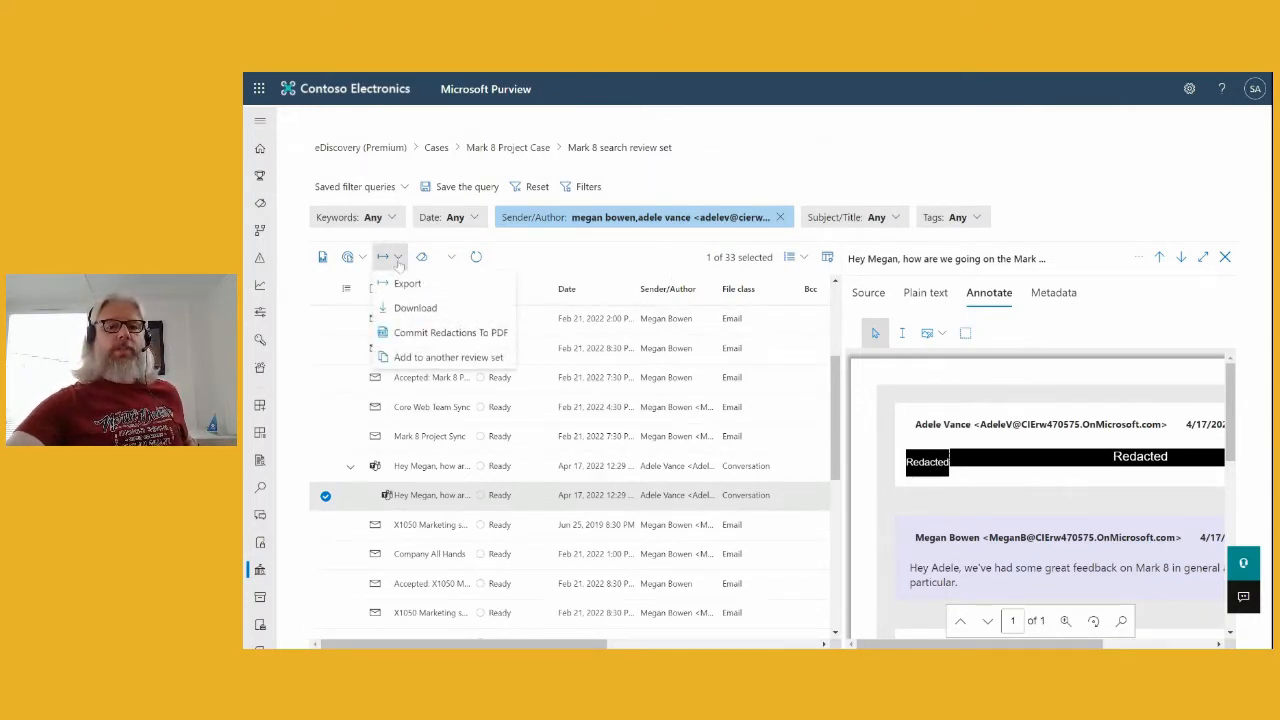
pyautogui.click(446, 338)
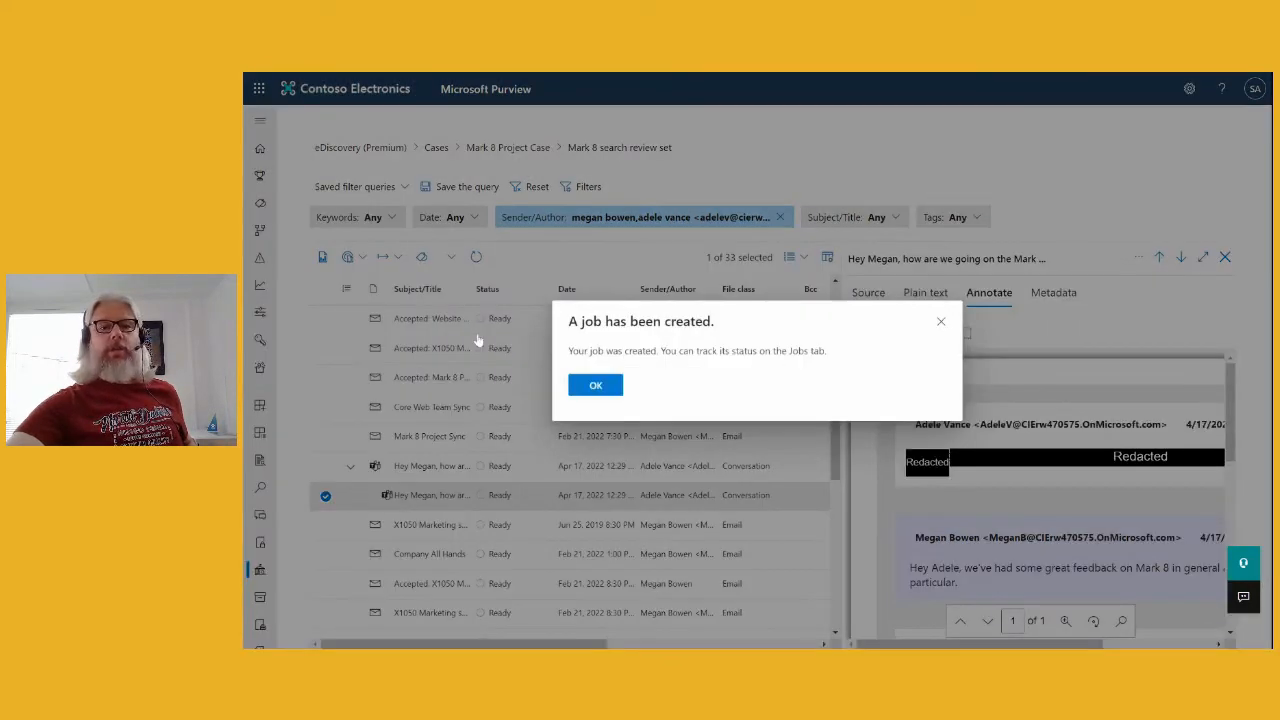
pyautogui.click(595, 386)
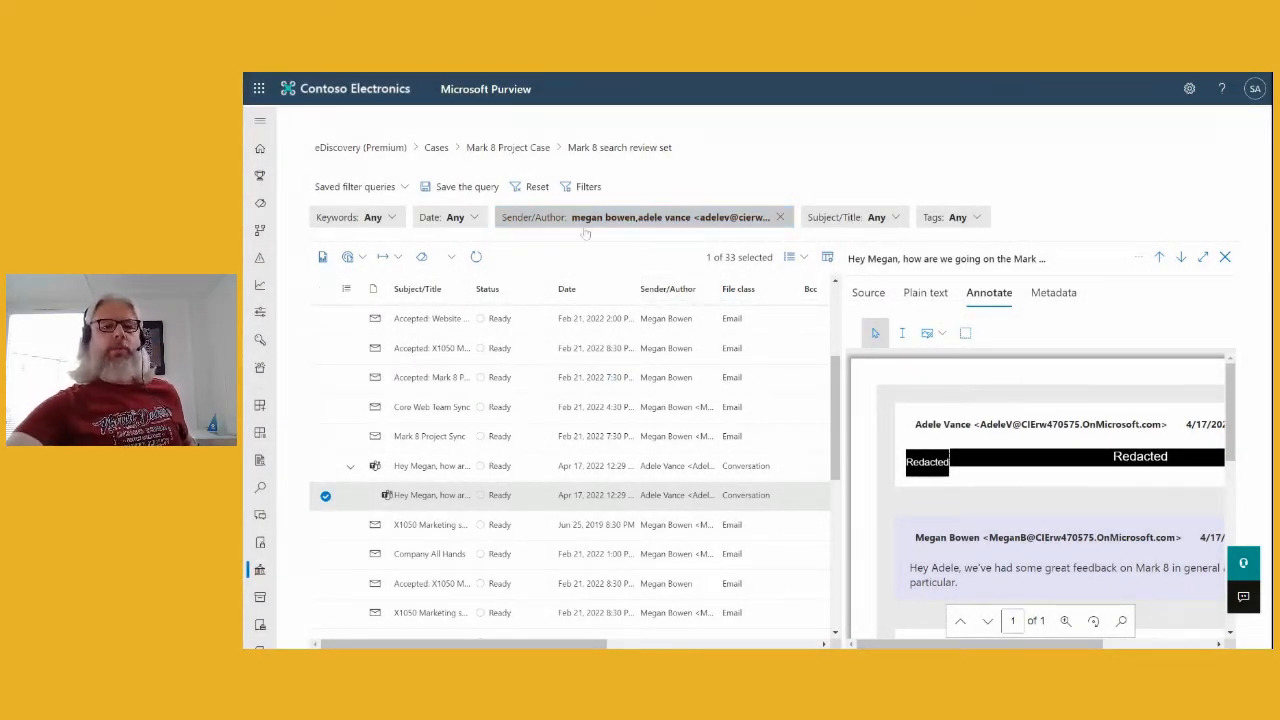
# - Commit the Teams message's redactions to PDF and confirm the job creation
pyautogui.click(397, 258)
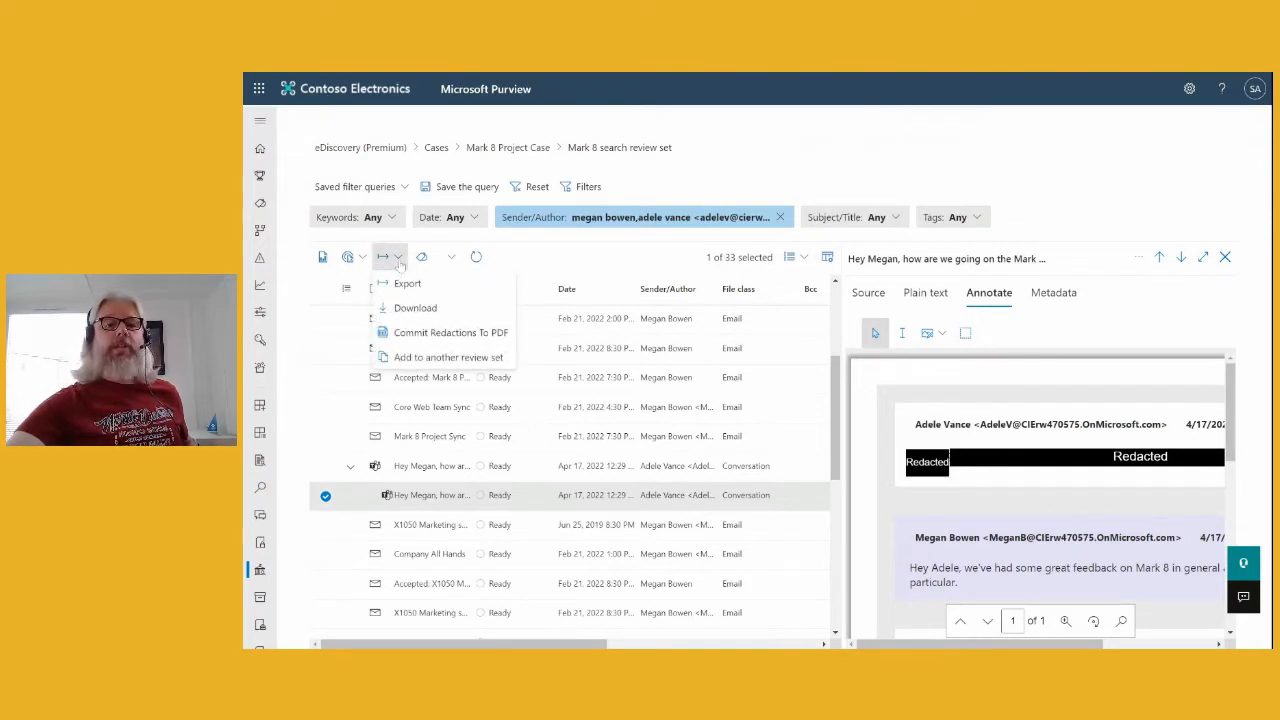
pyautogui.click(440, 334)
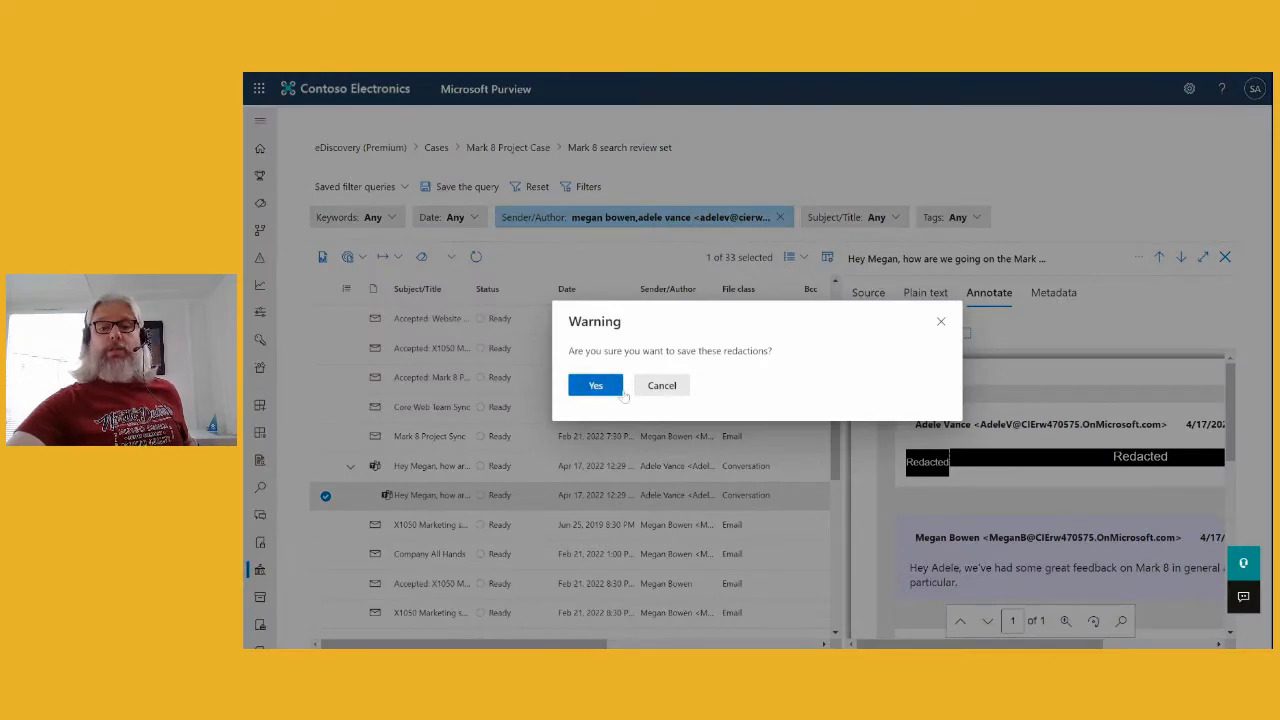
pyautogui.click(593, 388)
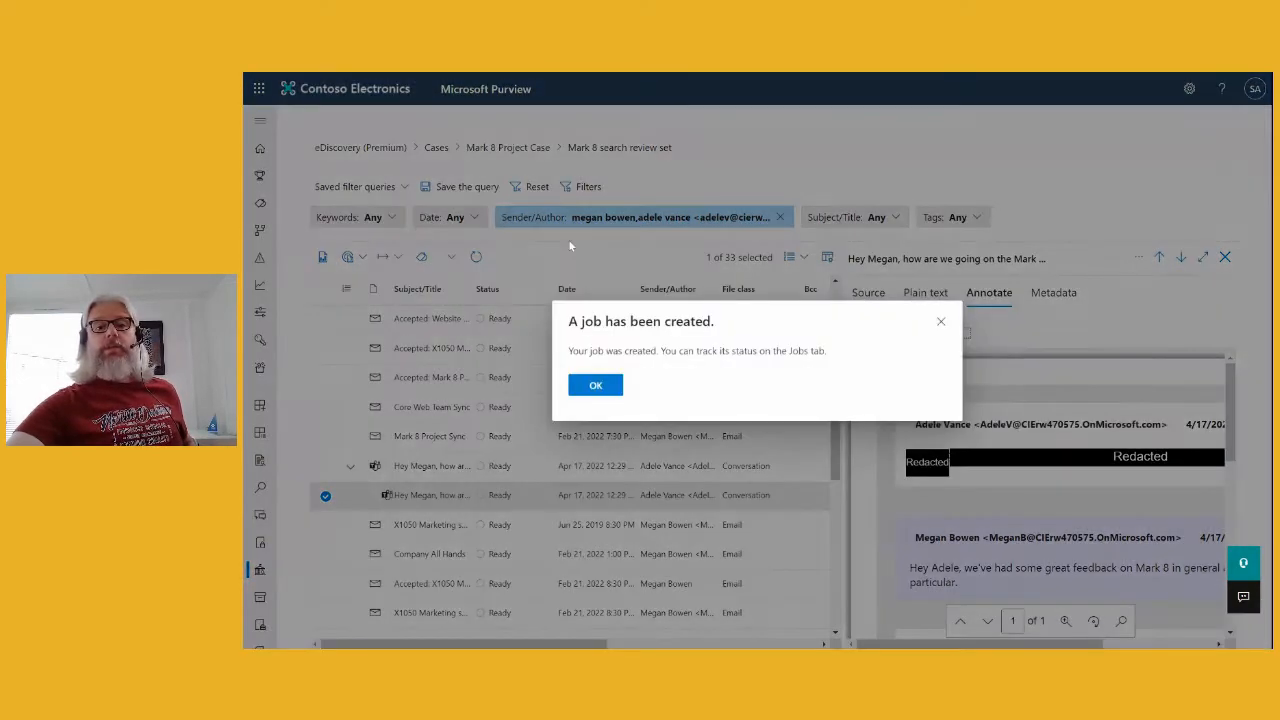
pyautogui.click(600, 387)
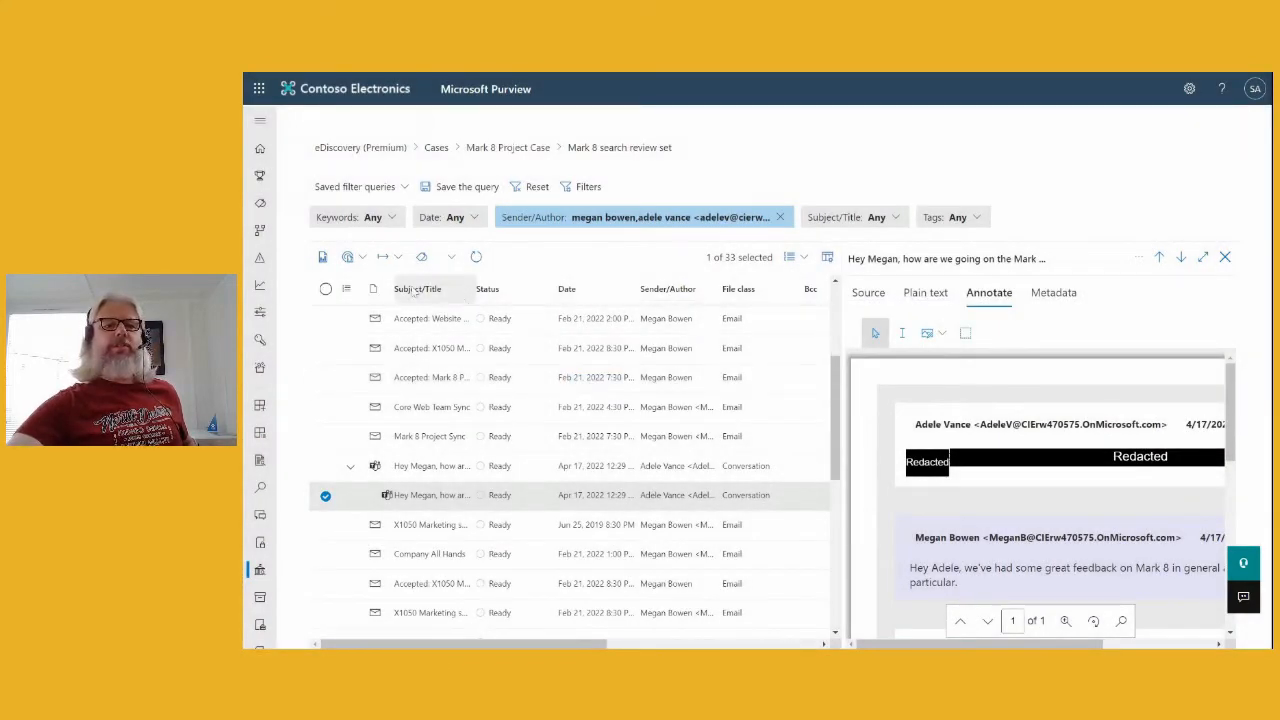
pyautogui.click(399, 257)
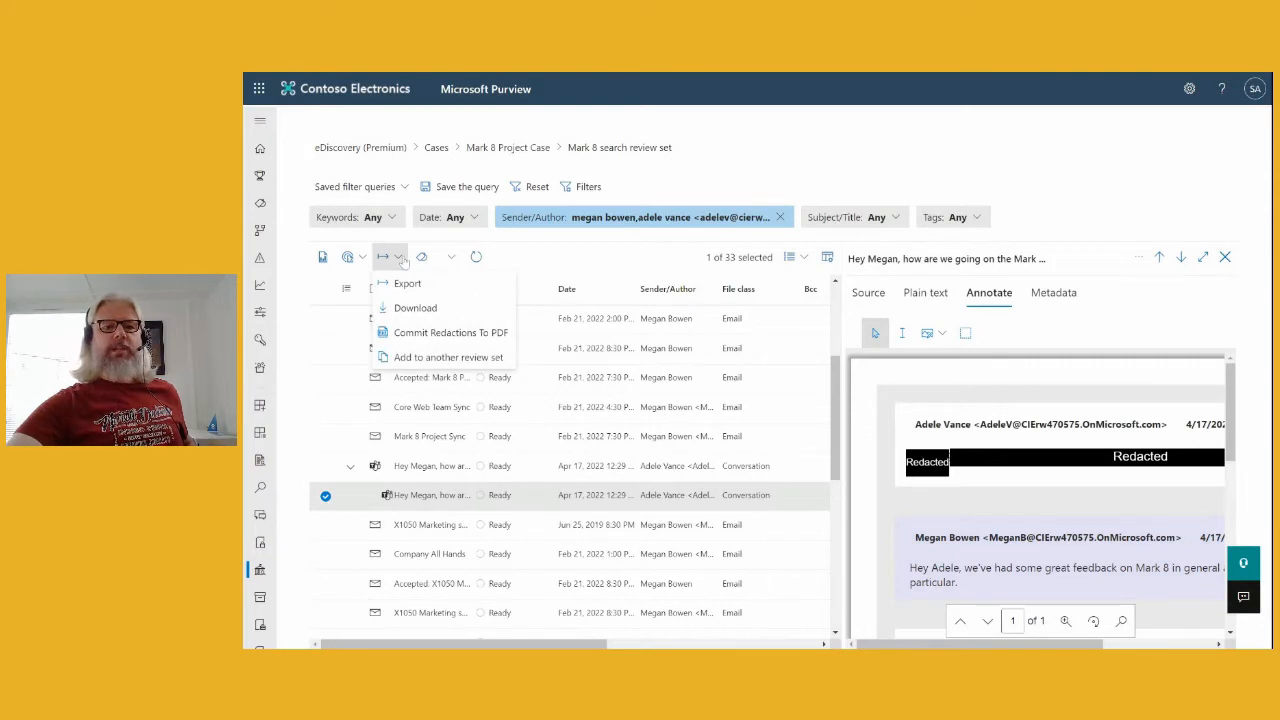
# - Close the Tag files panel without applying tags, since no other review set exists
pyautogui.click(452, 360)
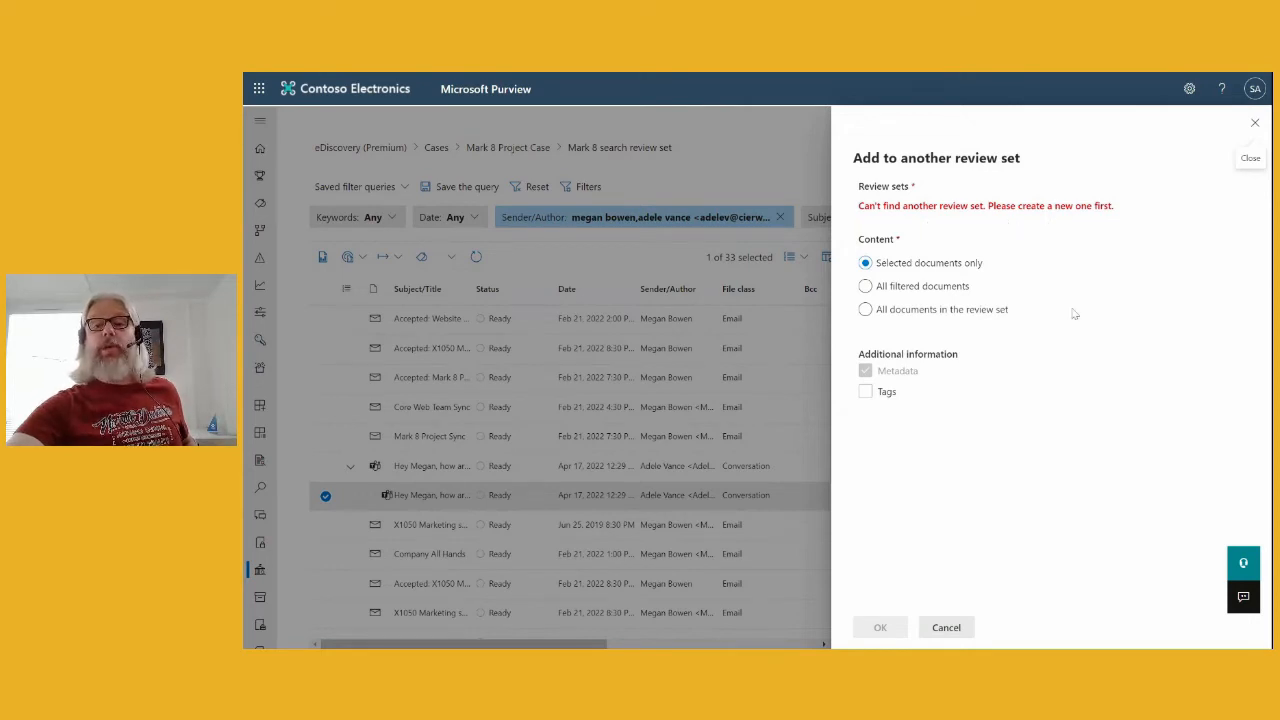
pyautogui.click(1255, 124)
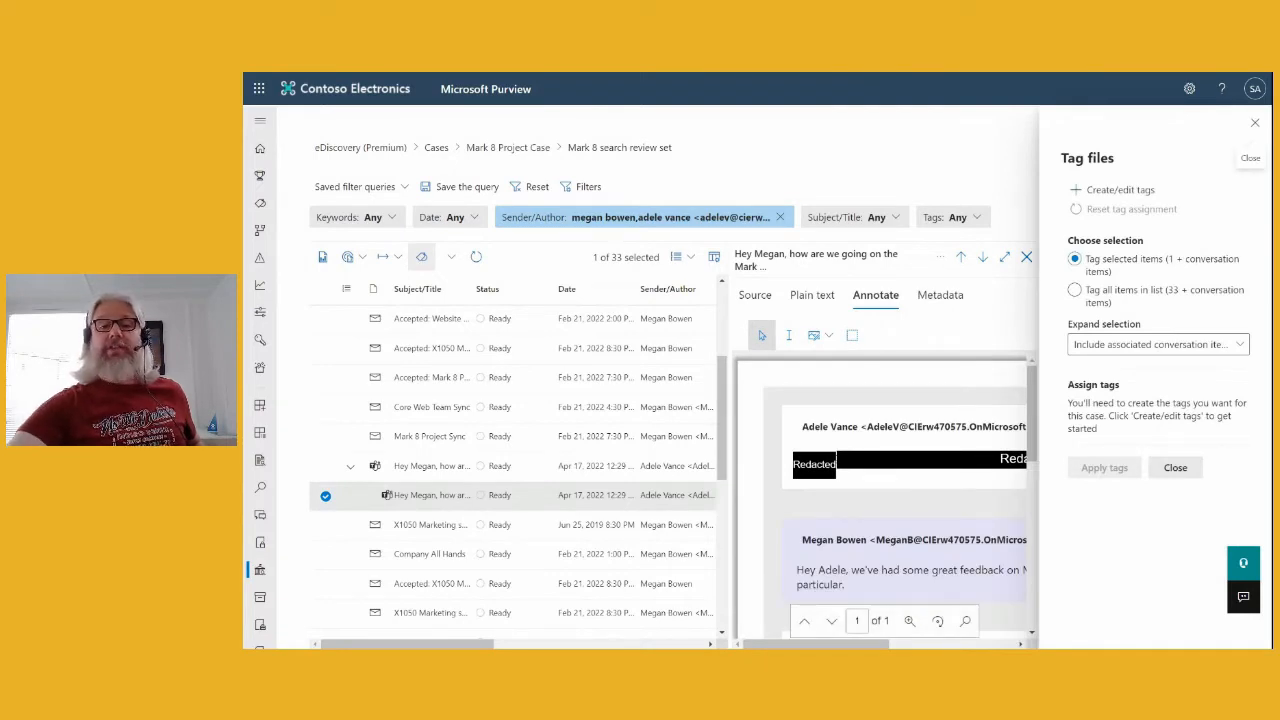
pyautogui.click(1254, 125)
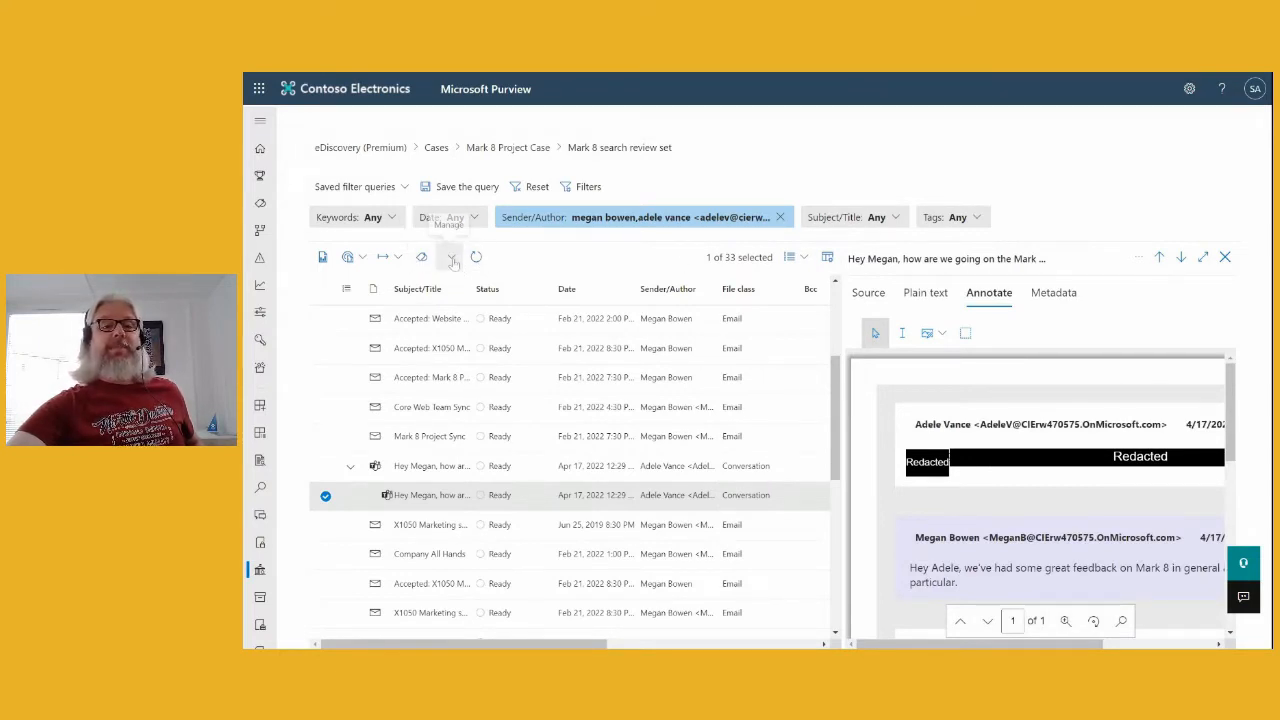
pyautogui.click(450, 258)
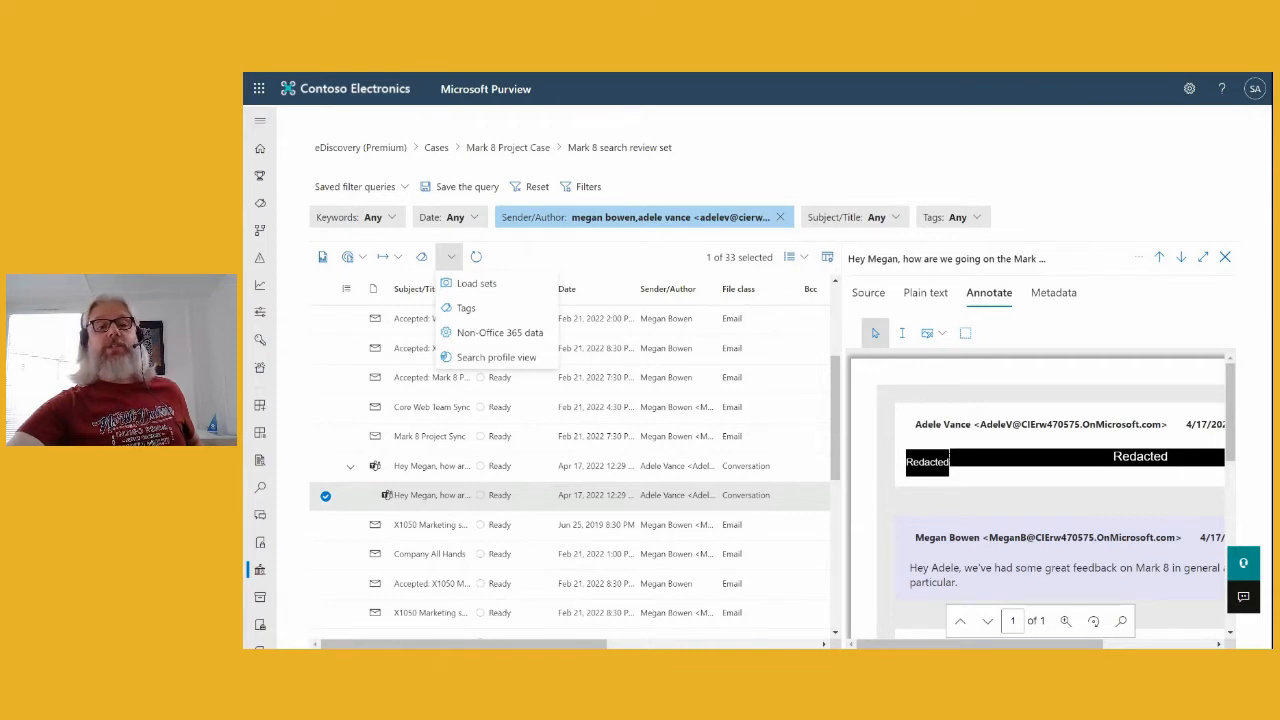
pyautogui.click(516, 289)
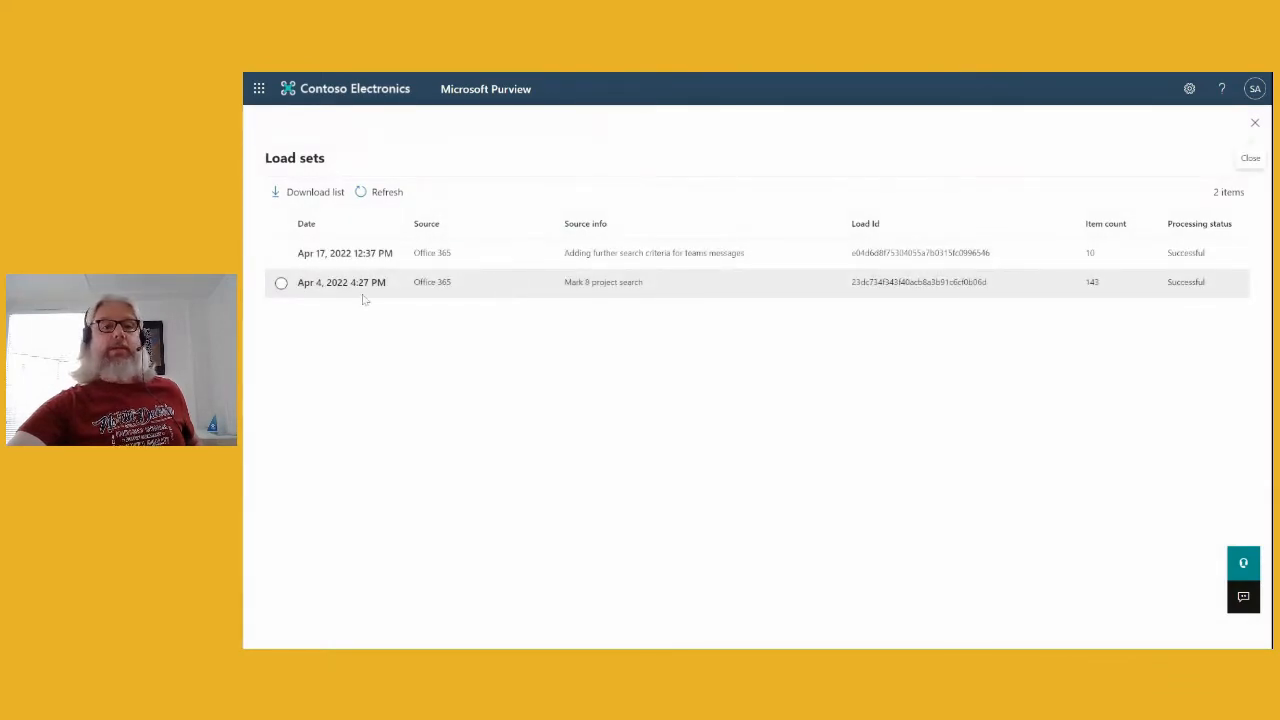
pyautogui.click(281, 254)
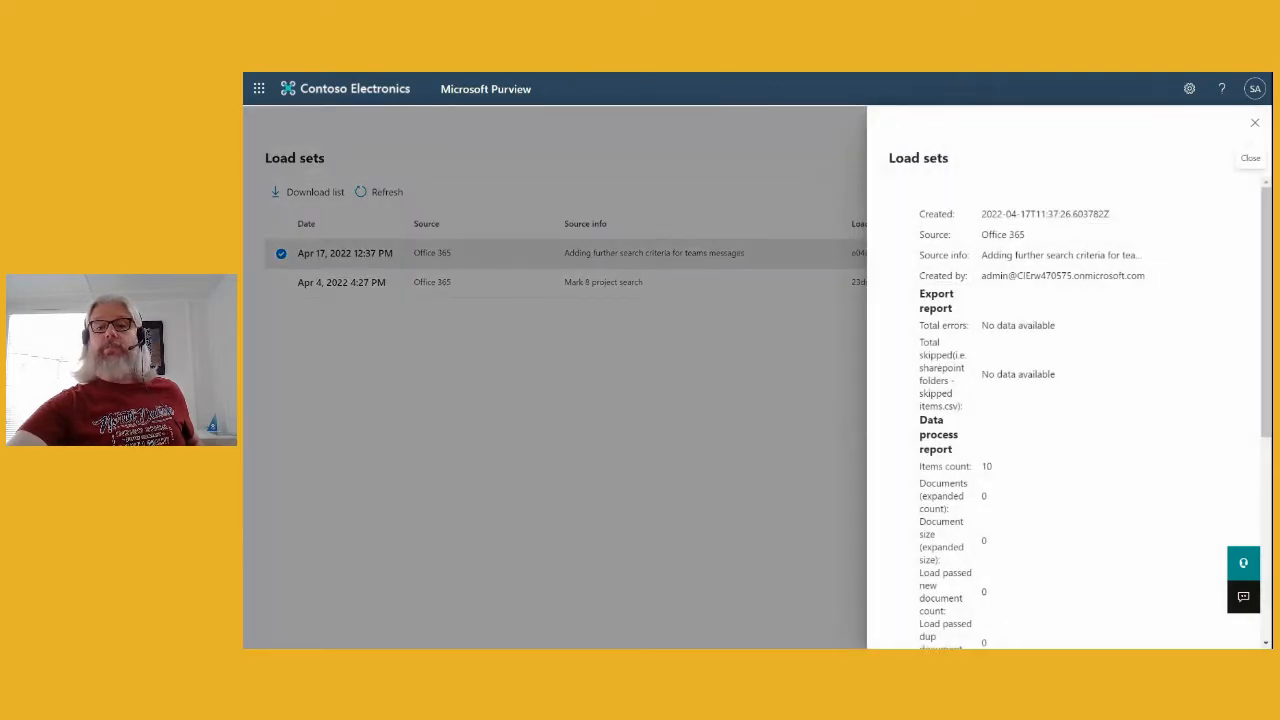
pyautogui.click(1254, 122)
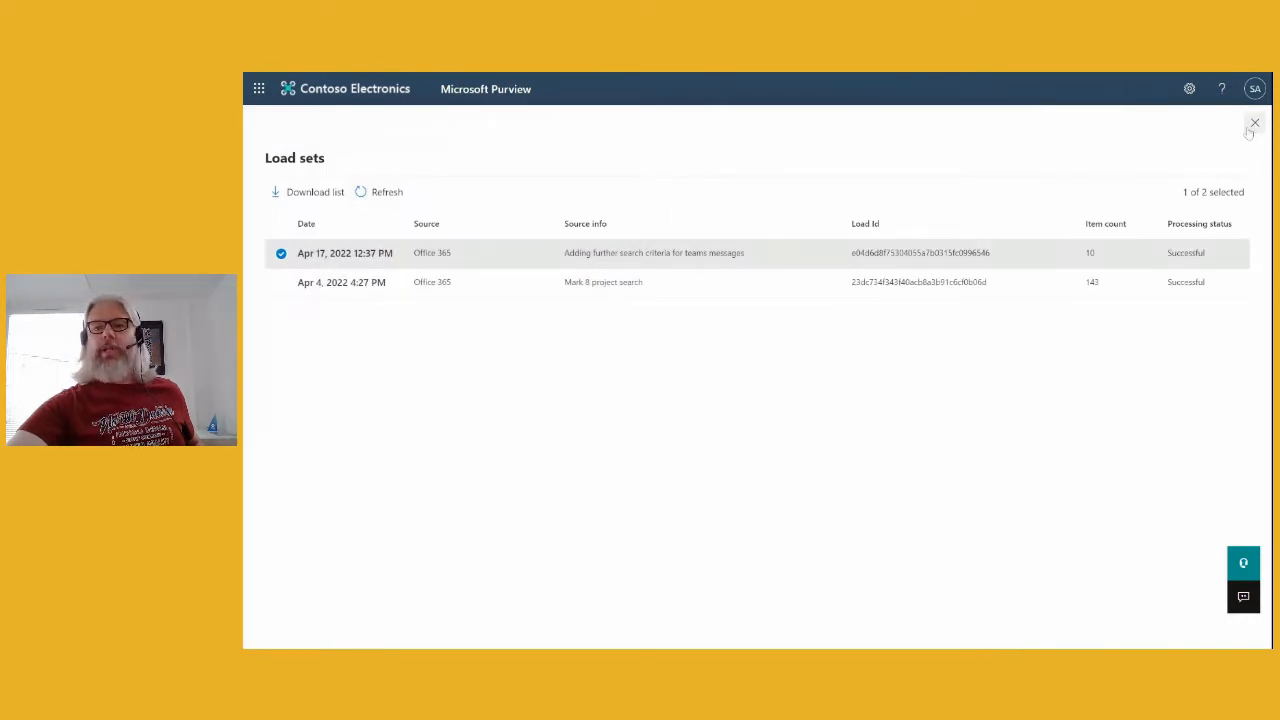
pyautogui.click(1254, 123)
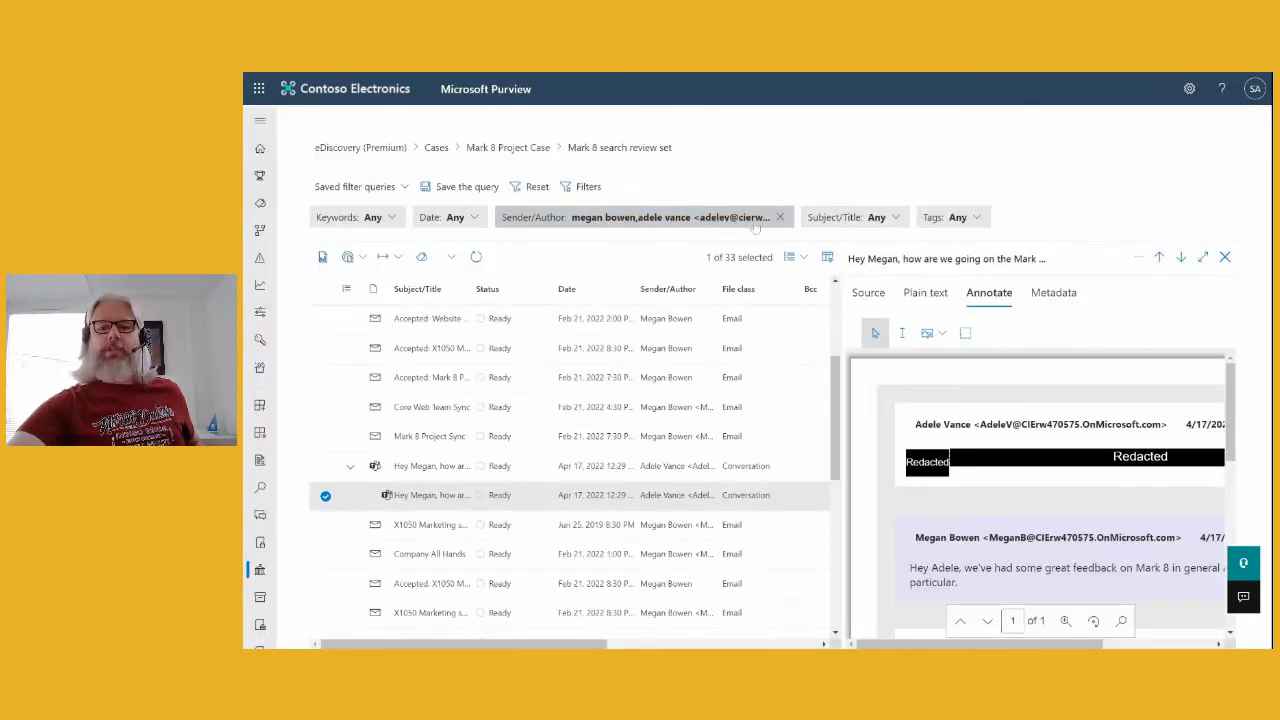
pyautogui.click(451, 257)
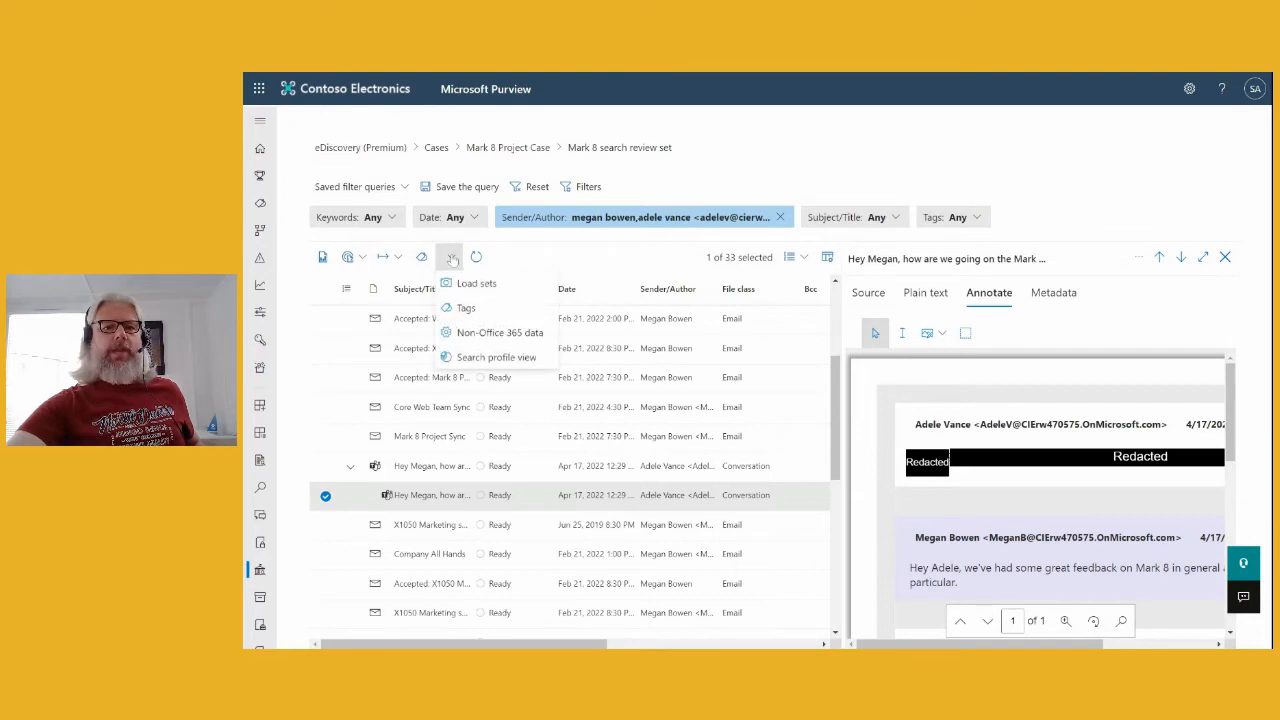
pyautogui.click(465, 308)
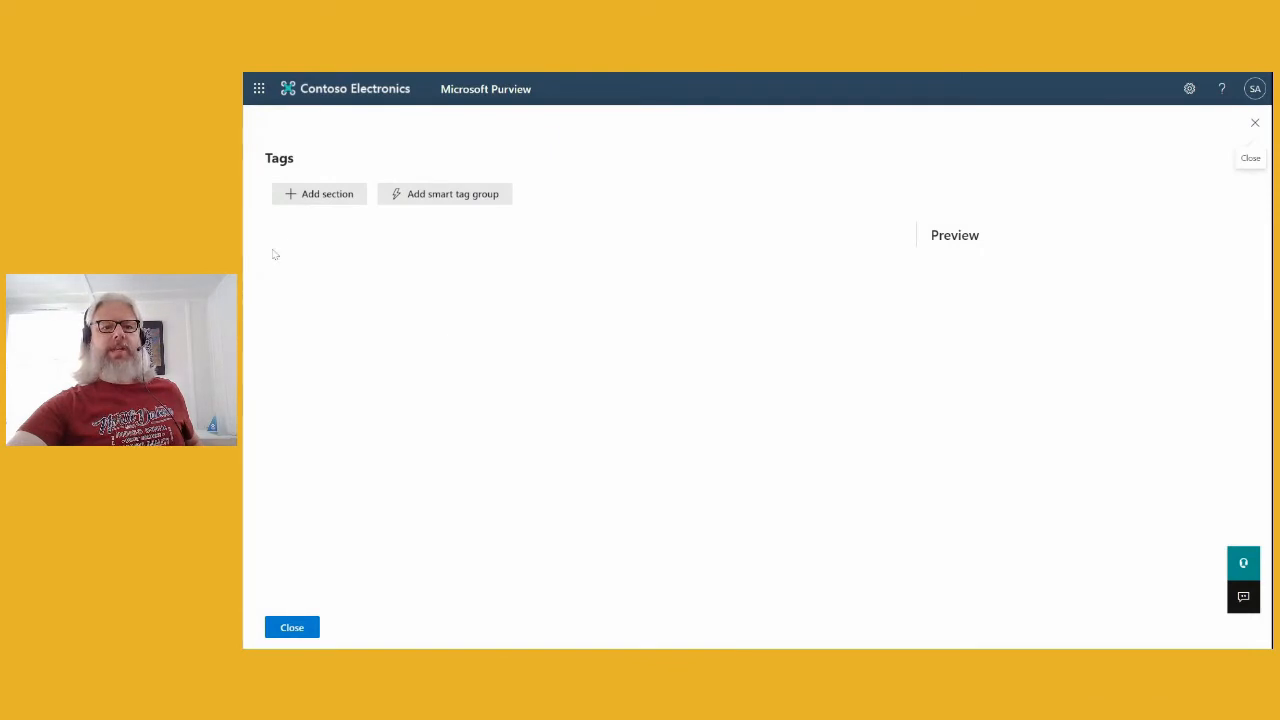
pyautogui.click(292, 627)
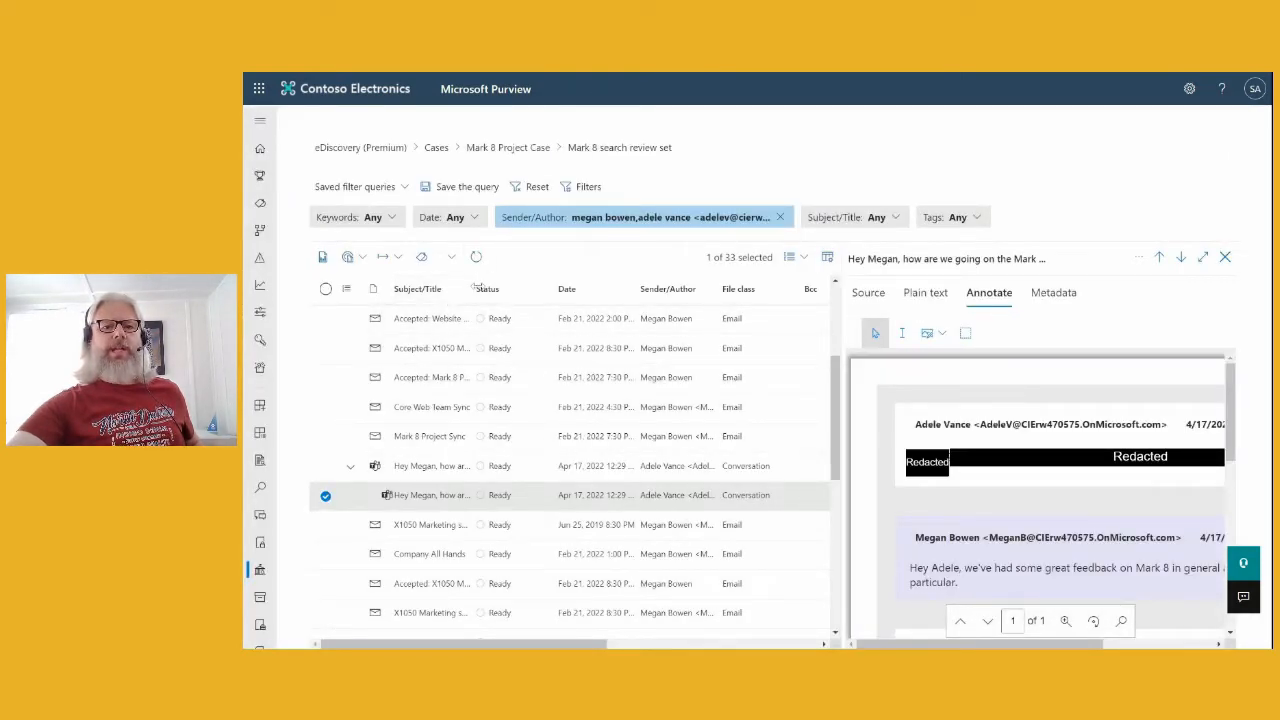
pyautogui.click(451, 257)
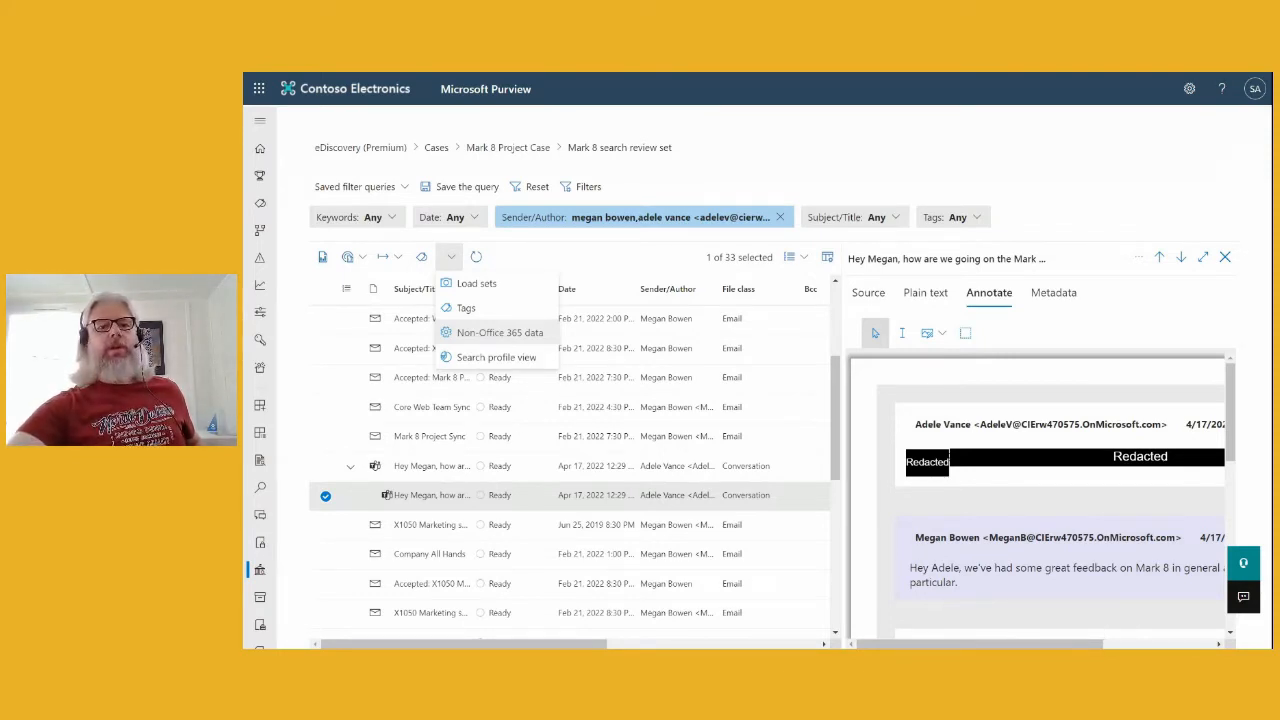
pyautogui.click(508, 361)
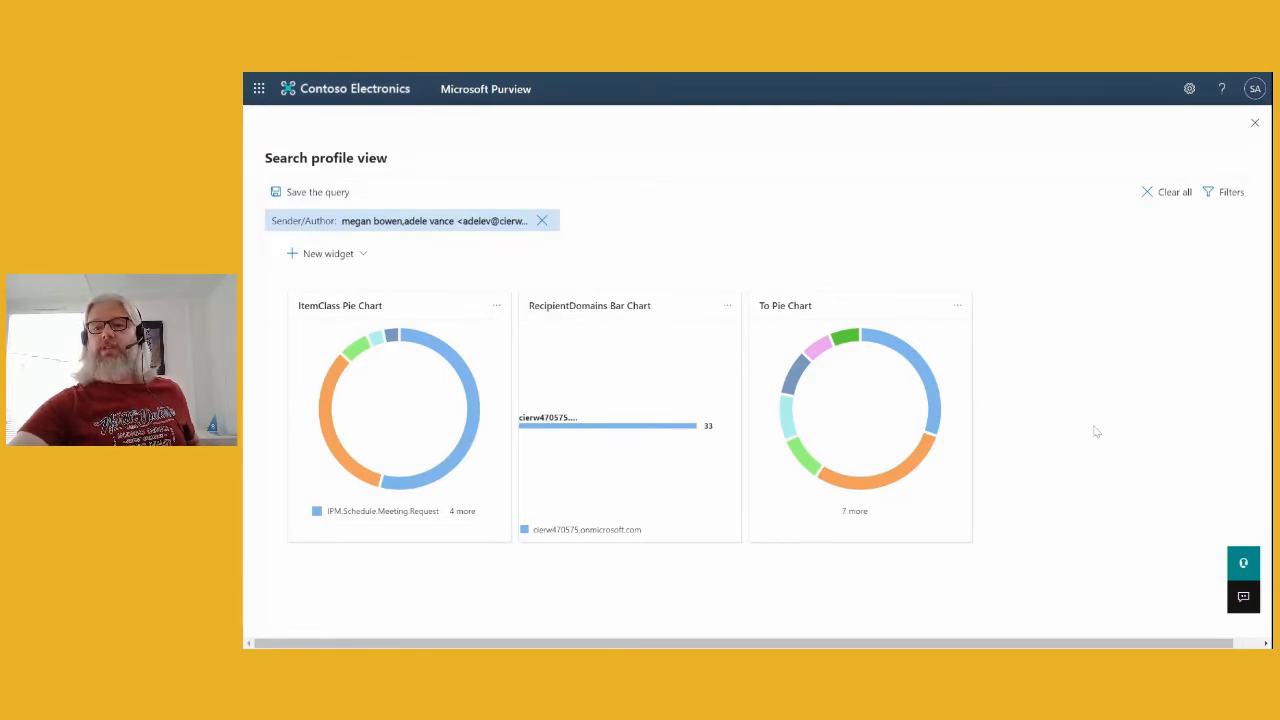
pyautogui.click(1255, 123)
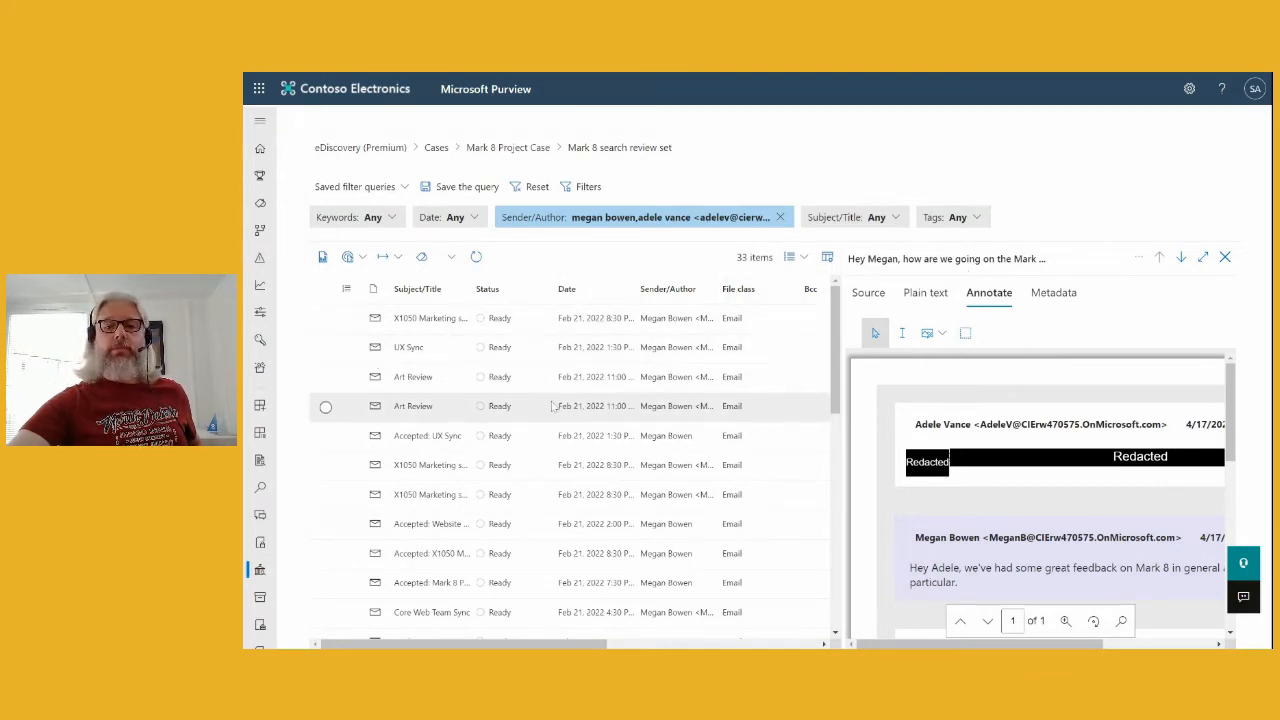
# - Preview the UX Sync Teams meeting email in a widened pane and scroll through it
pyautogui.click(325, 347)
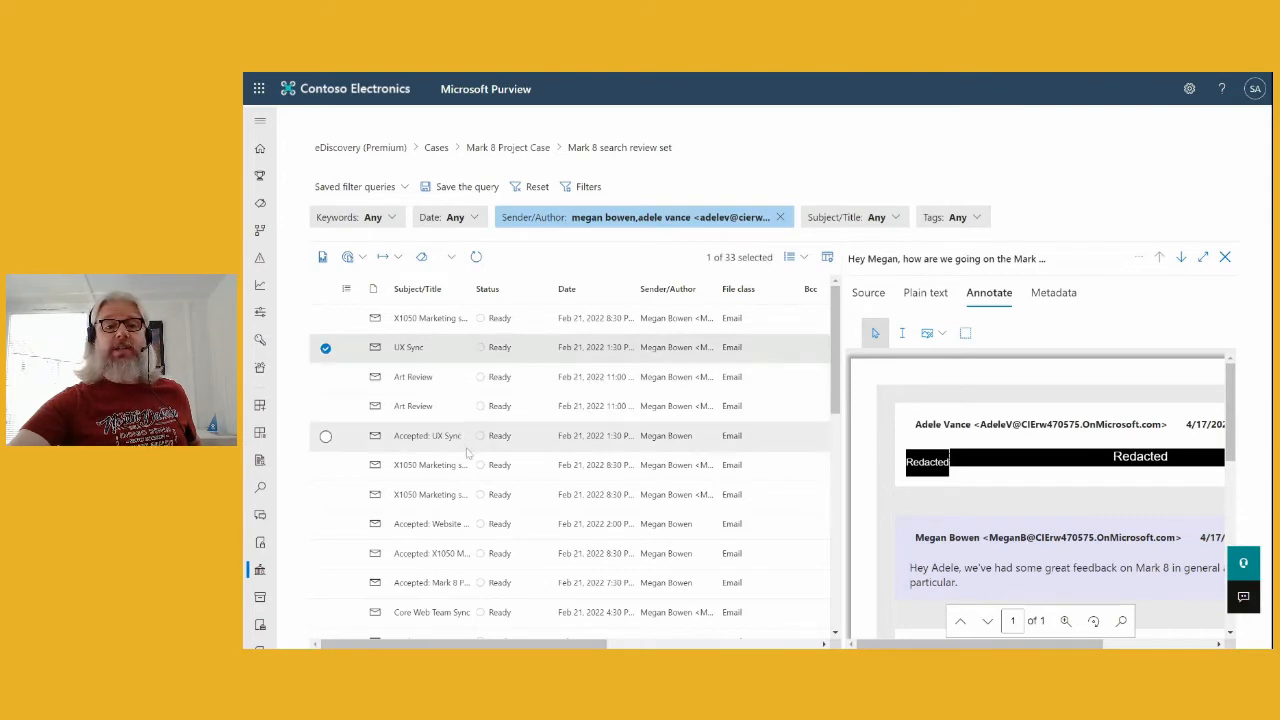
pyautogui.click(408, 348)
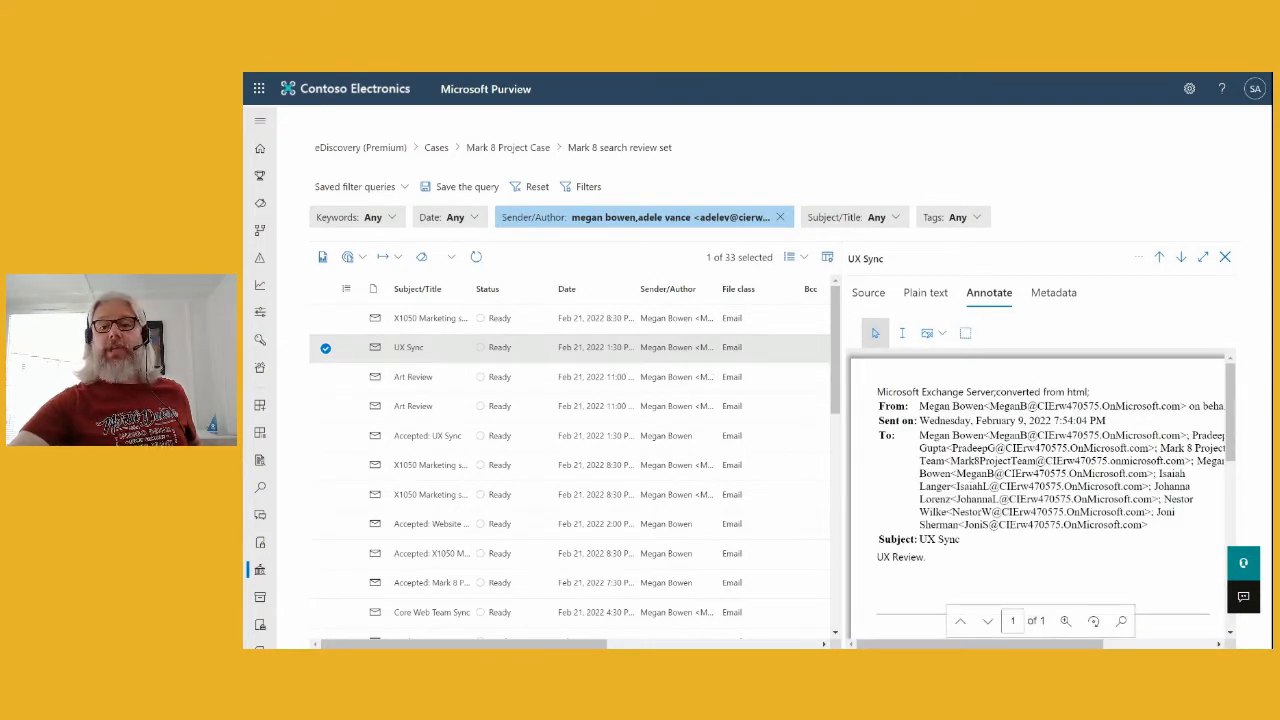
pyautogui.moveTo(855, 438); pyautogui.dragTo(625, 438)
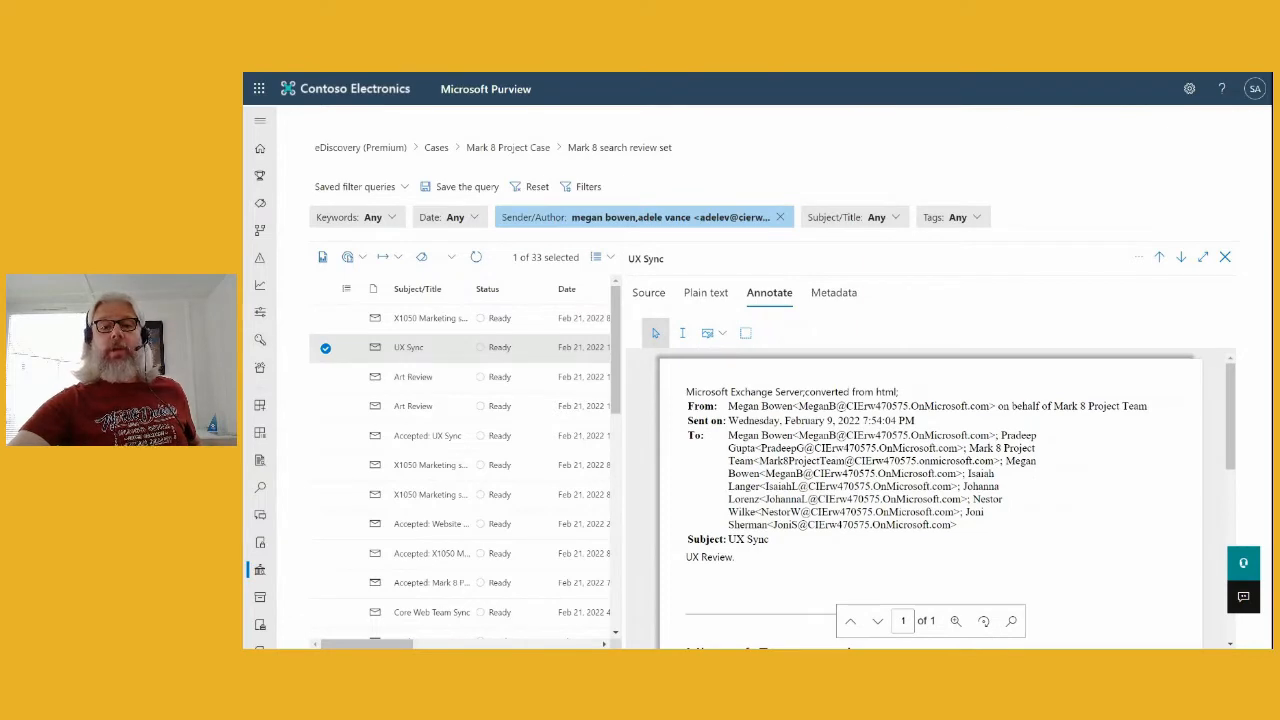
pyautogui.scroll(-3, 945, 500)
pyautogui.scroll(2, 930, 500)
pyautogui.scroll(-3, 930, 500)
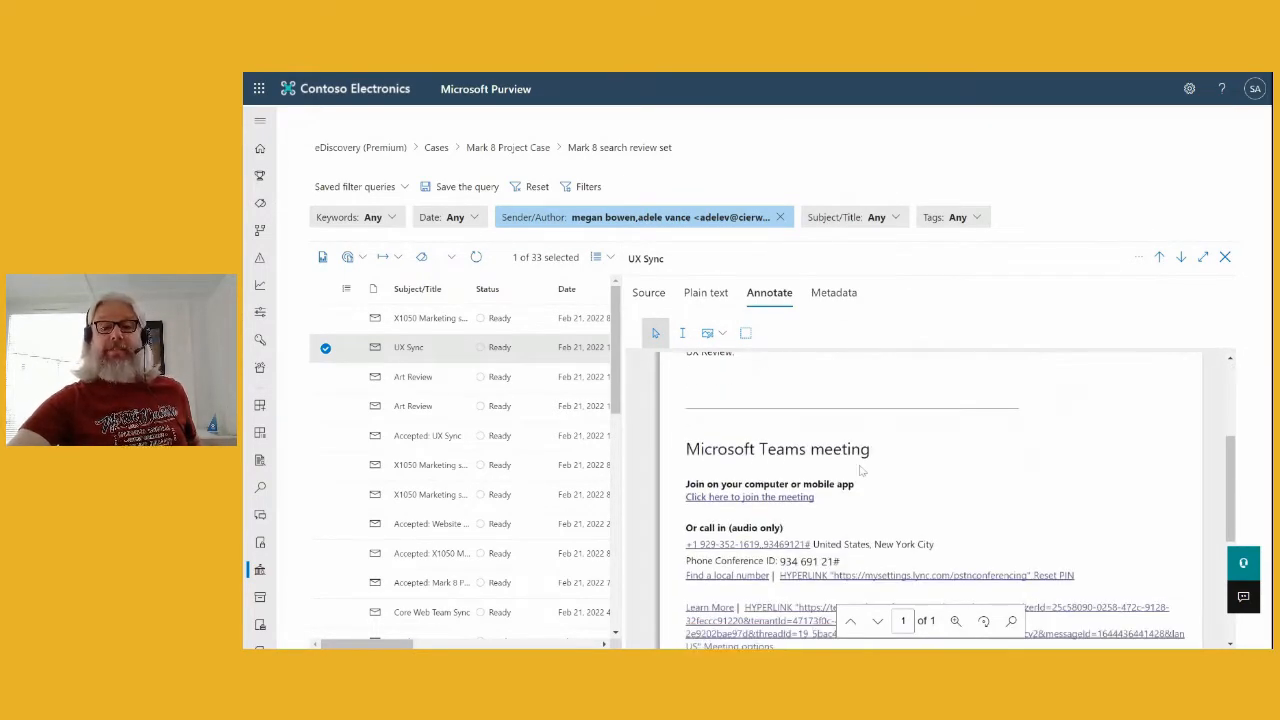
pyautogui.scroll(4, 860, 470)
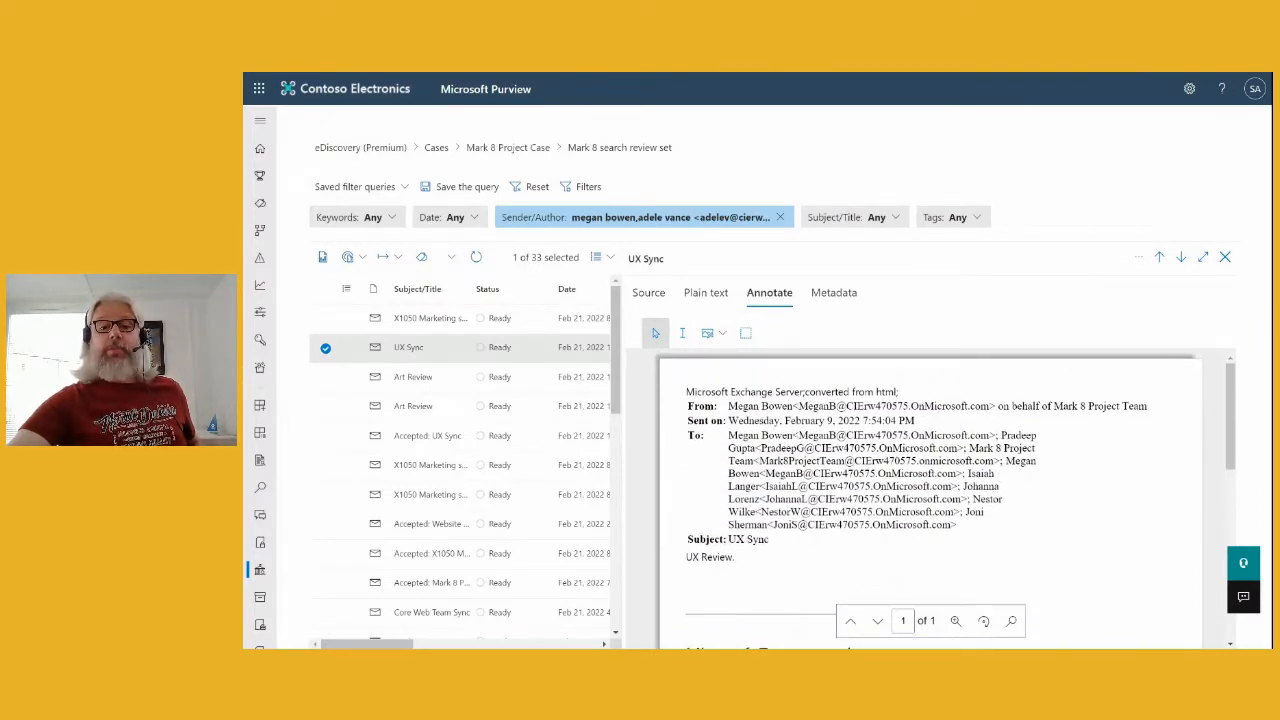
pyautogui.scroll(-3, 930, 500)
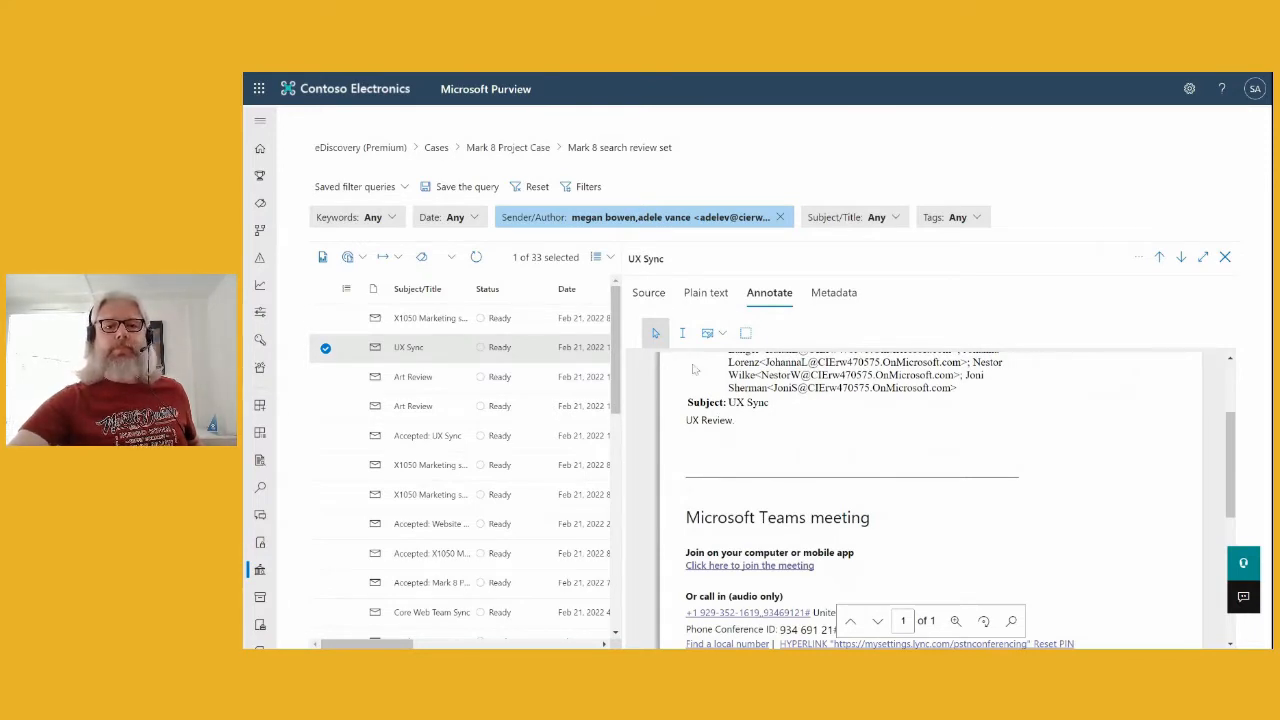
pyautogui.click(611, 258)
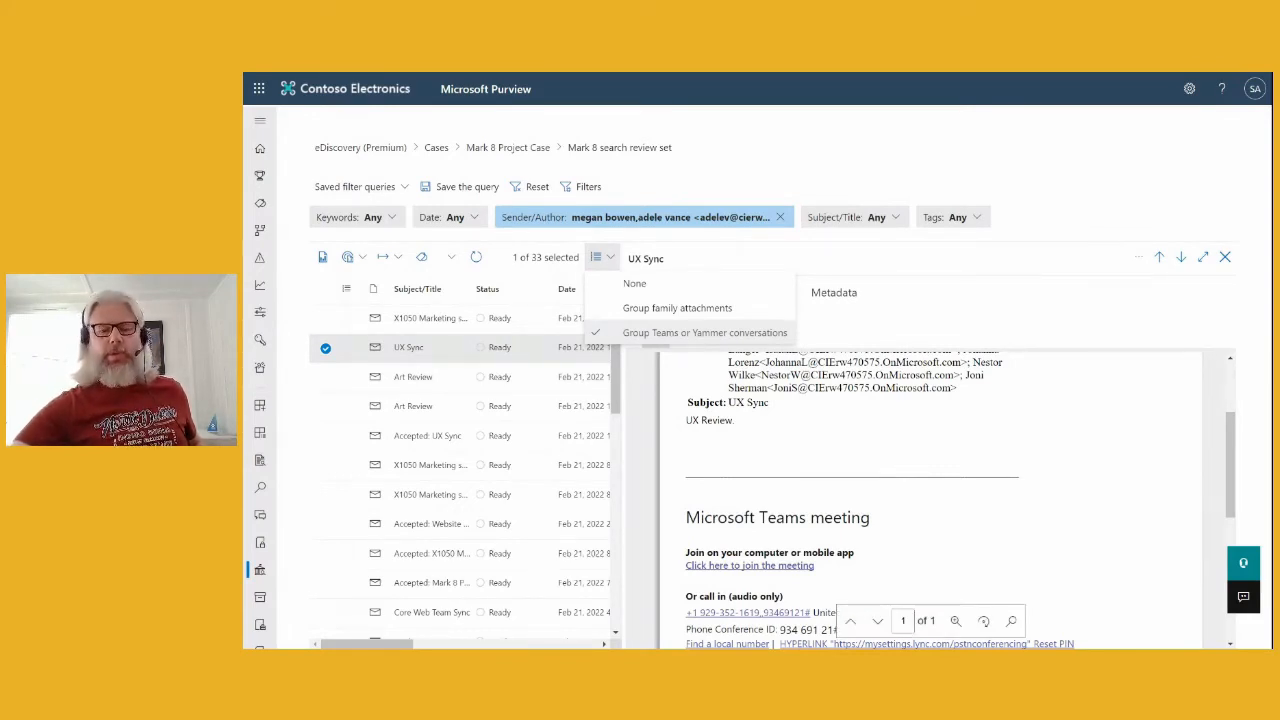
# - Group the review set list by family attachments and scroll through it
pyautogui.click(662, 309)
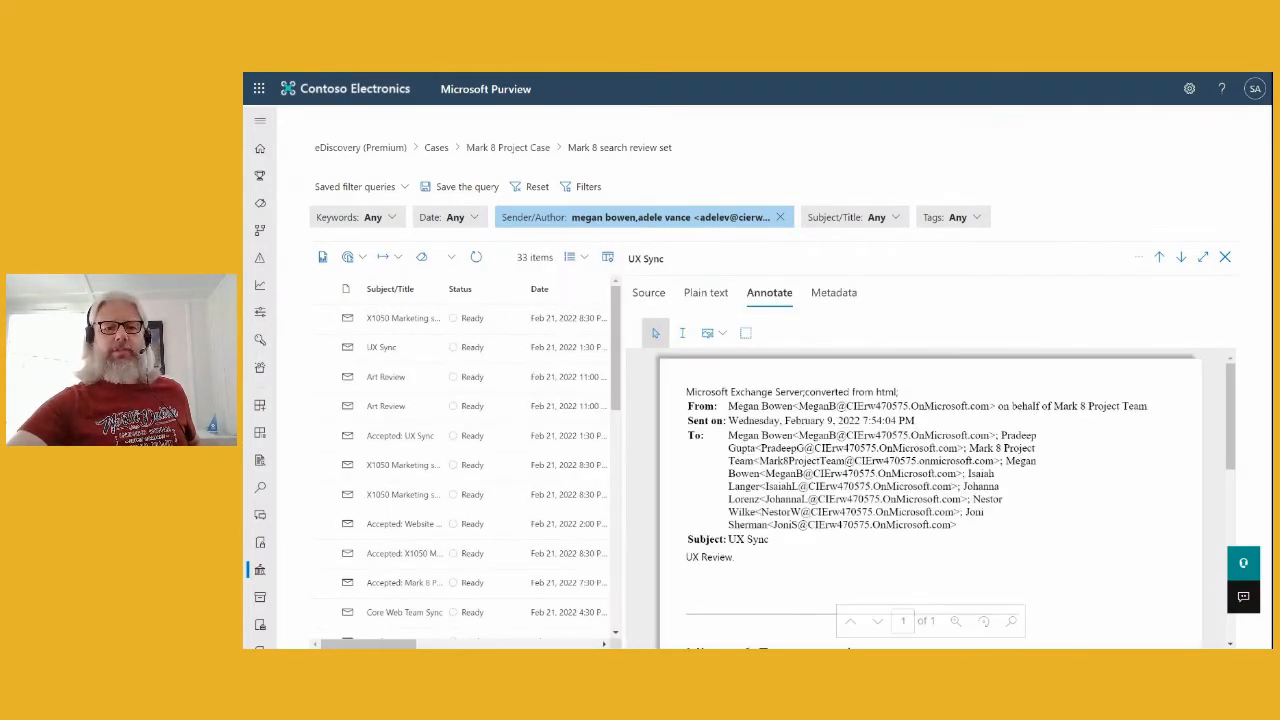
pyautogui.scroll(-3, 628, 455)
pyautogui.scroll(-3, 628, 450)
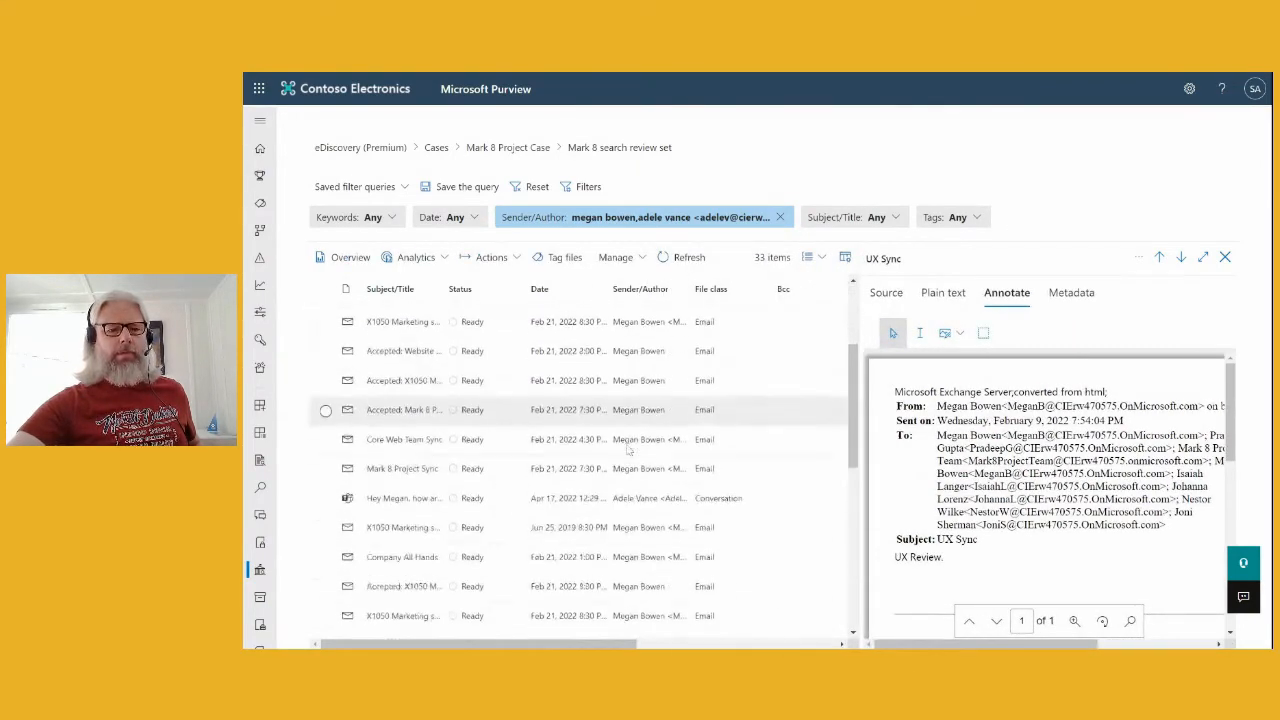
pyautogui.scroll(-2, 628, 452)
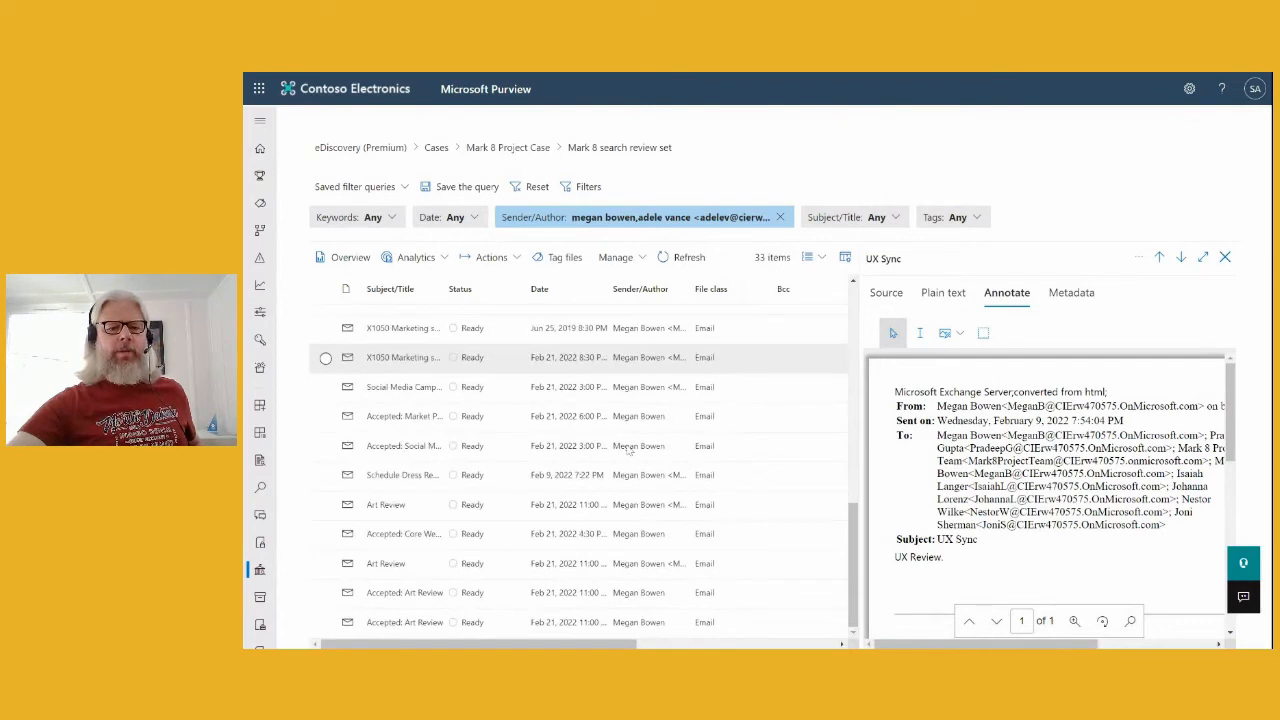
pyautogui.scroll(8, 627, 452)
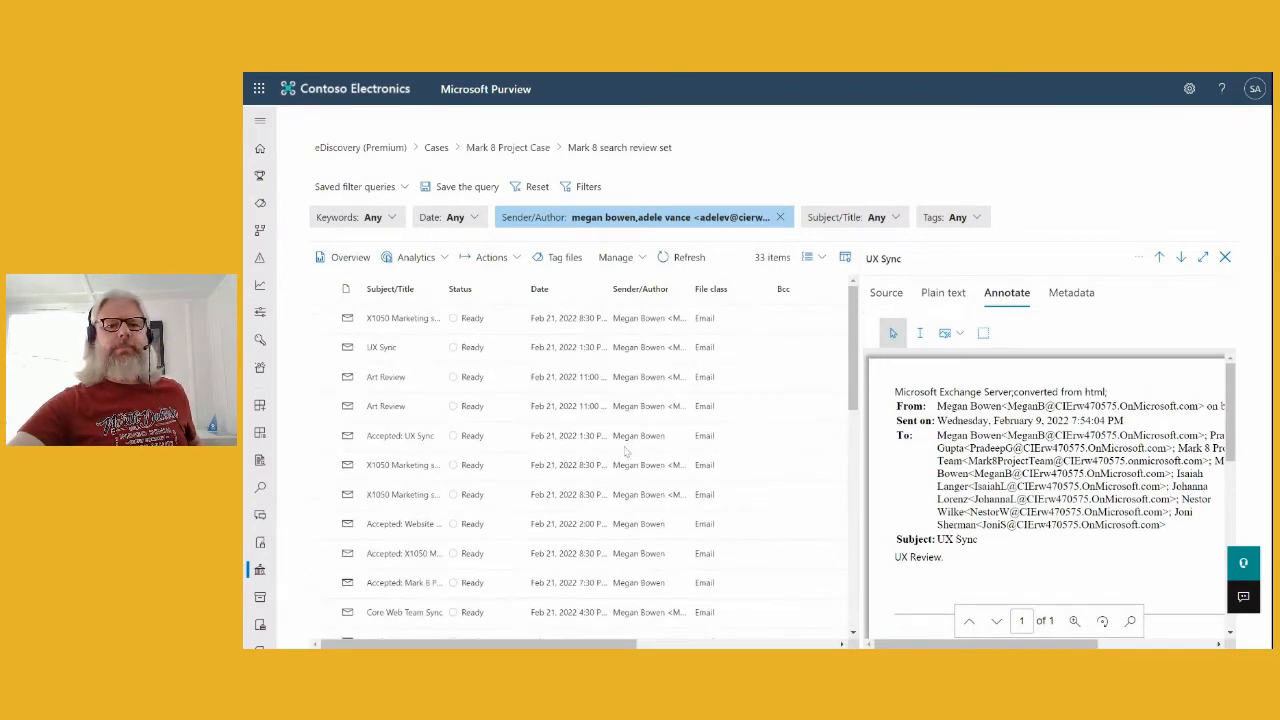
# - Clear the sender/author filter to list all 193 items, then expand the Undeliverable message's X1050 Marketing sync attachment
pyautogui.click(780, 217)
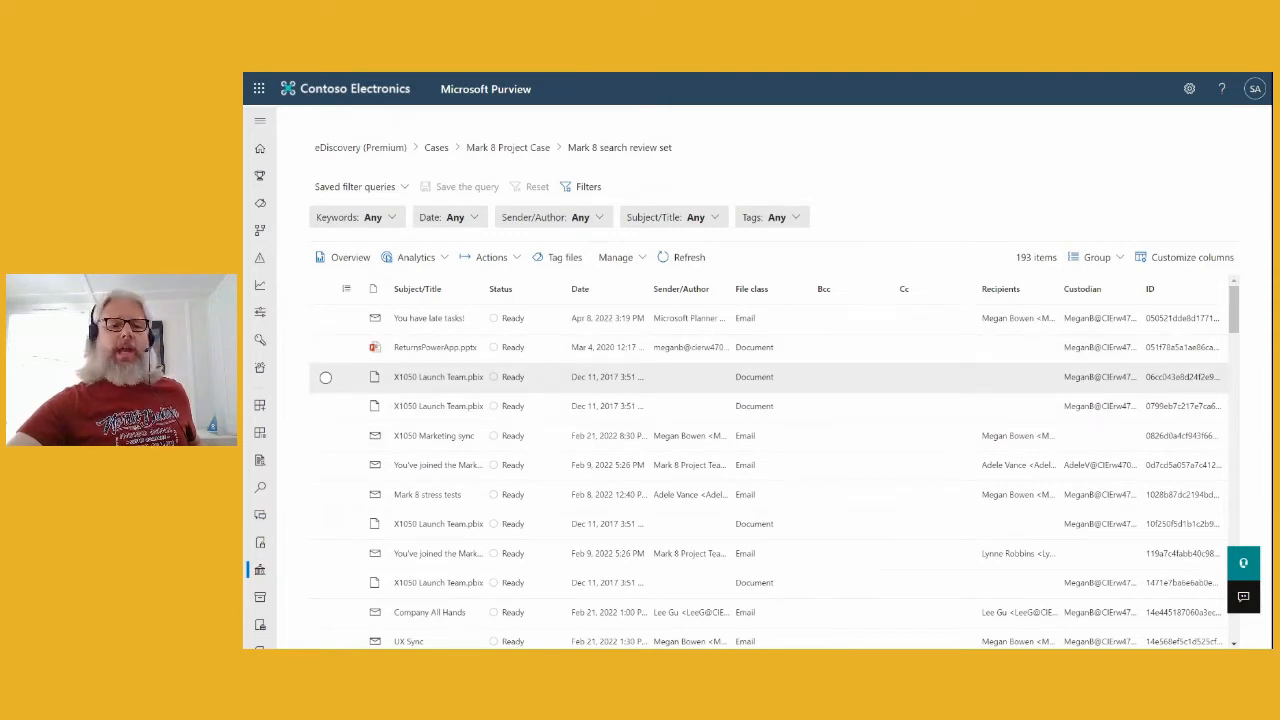
pyautogui.scroll(-3, 343, 450)
pyautogui.scroll(-10, 343, 451)
pyautogui.scroll(-10, 340, 452)
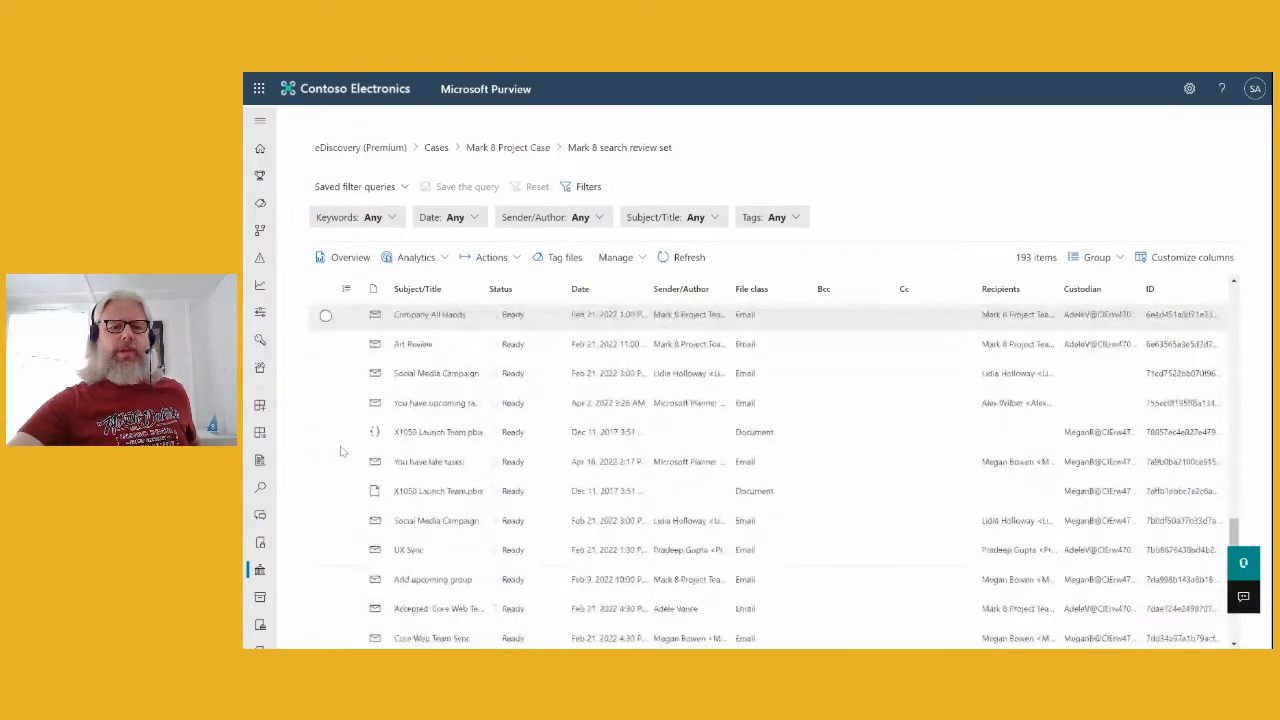
pyautogui.scroll(-10, 340, 452)
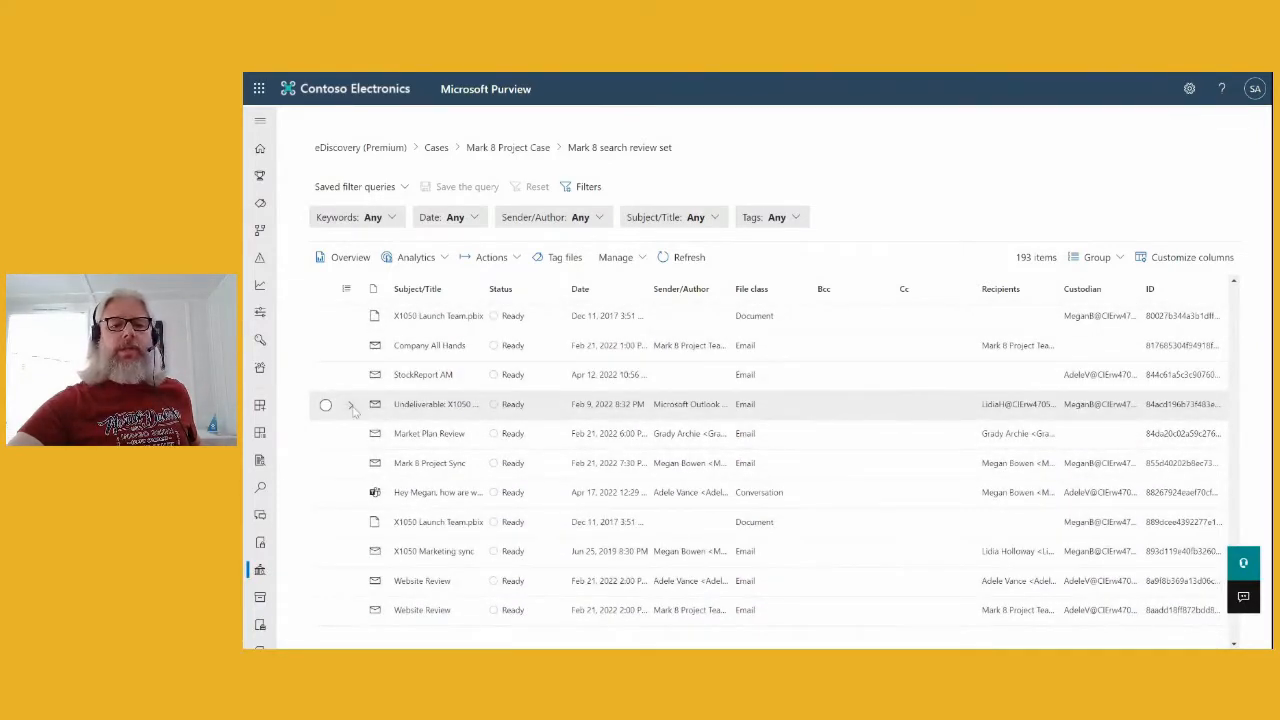
pyautogui.click(350, 405)
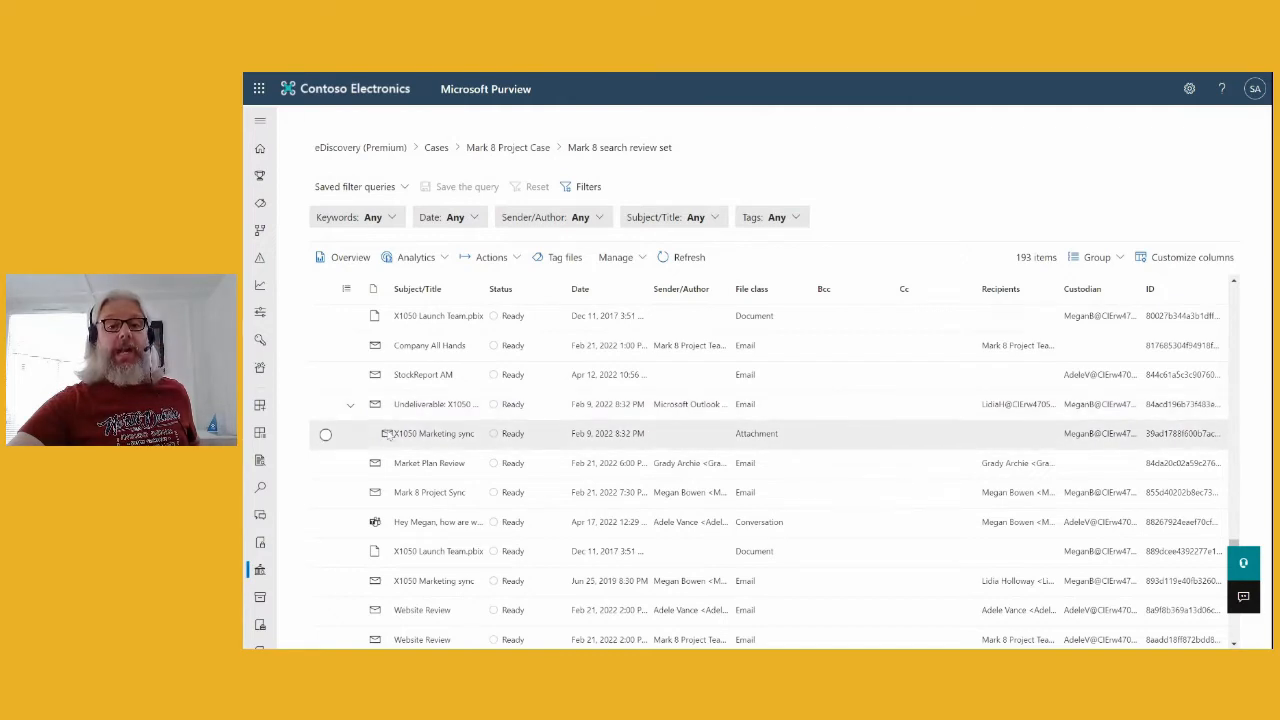
pyautogui.scroll(-2, 420, 420)
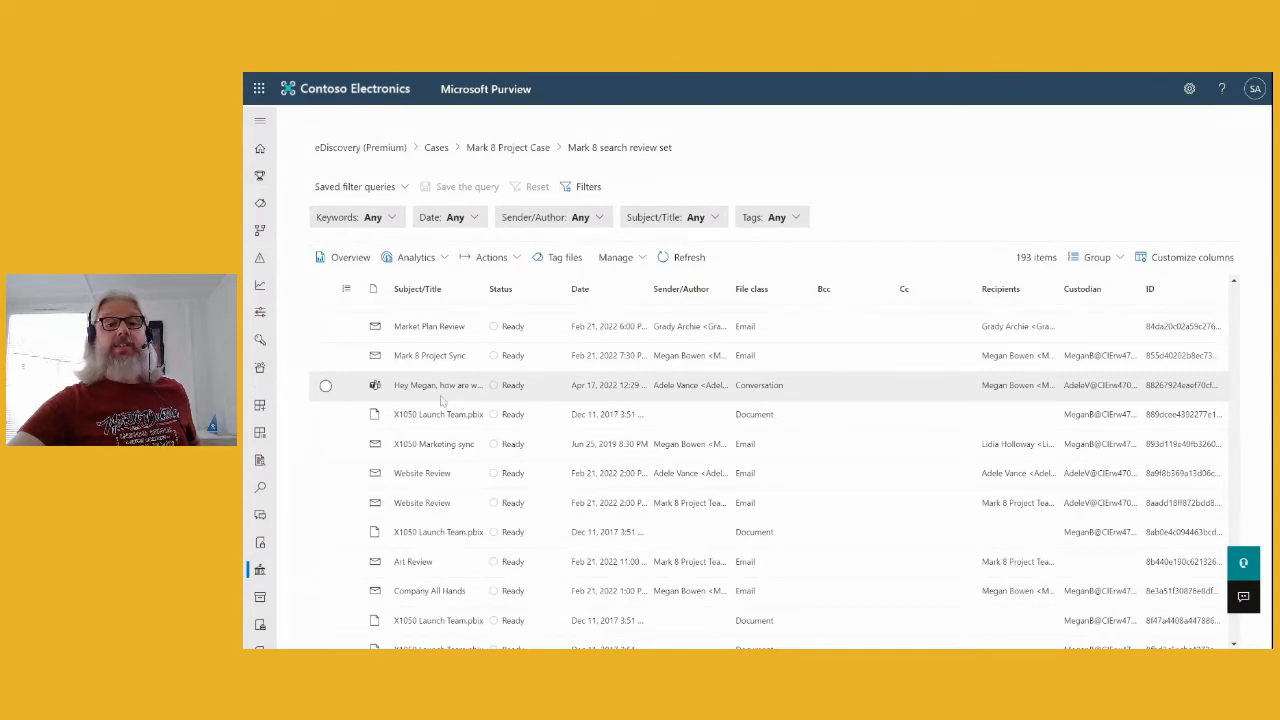
# - Preview the Mark 8 project Teams chat and set the list grouping to None
pyautogui.click(408, 393)
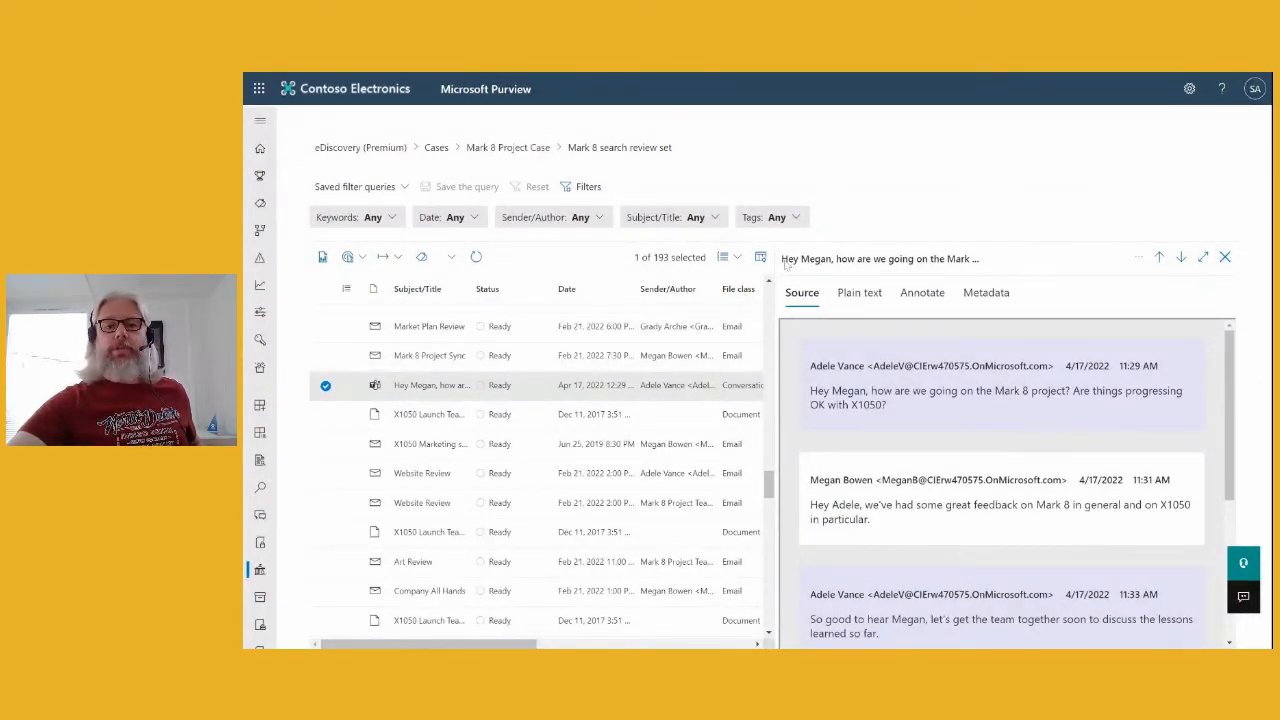
pyautogui.click(737, 258)
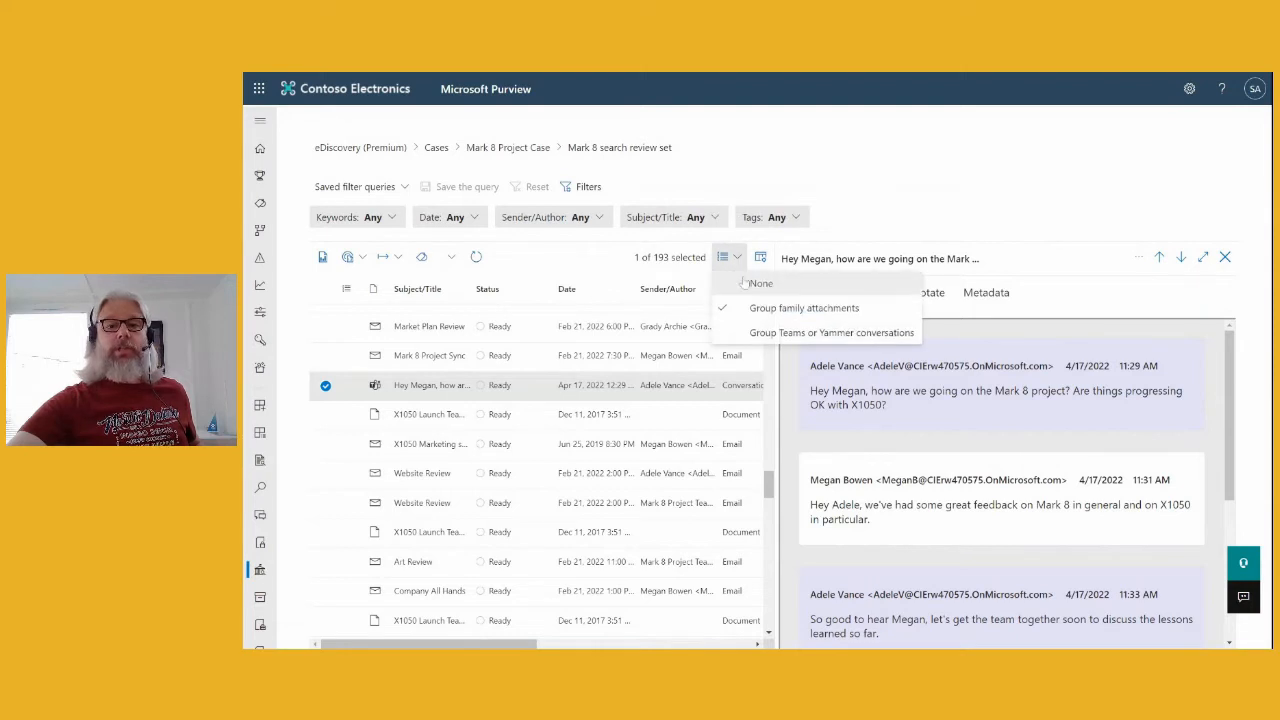
pyautogui.click(745, 283)
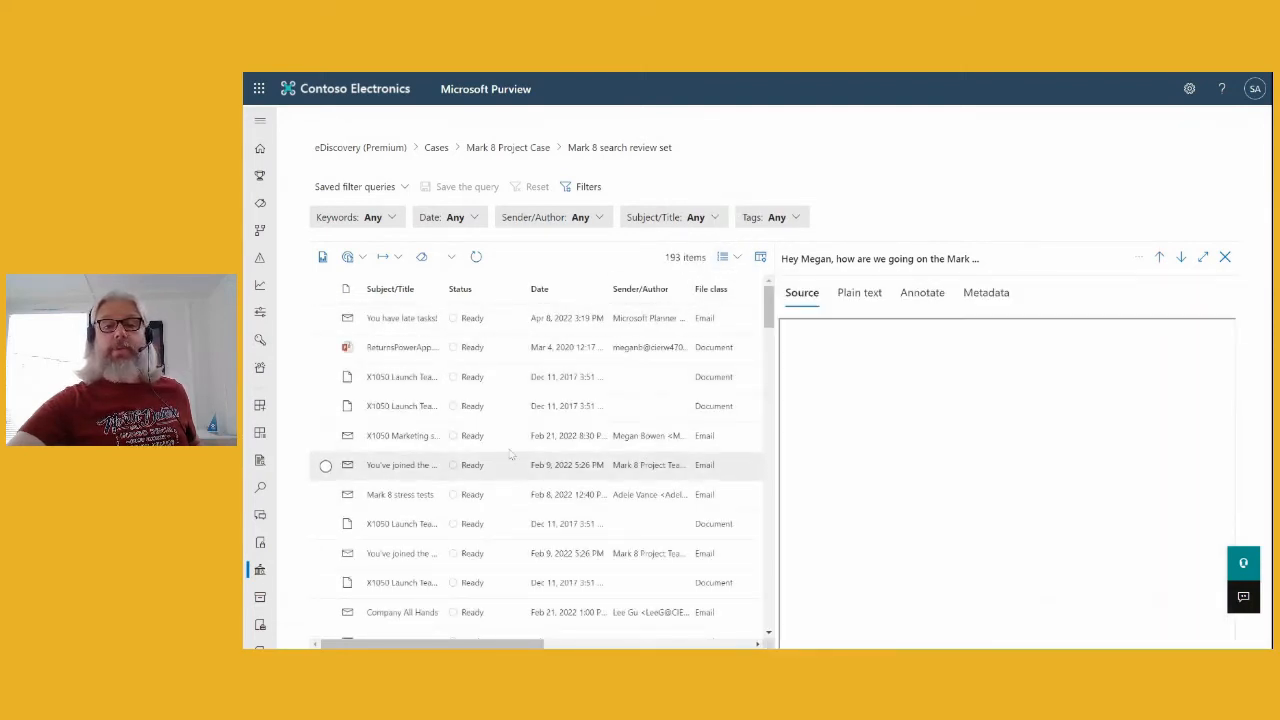
# - Group the items by Teams or Yammer conversation and scroll through the conversations
pyautogui.click(729, 257)
pyautogui.click(788, 333)
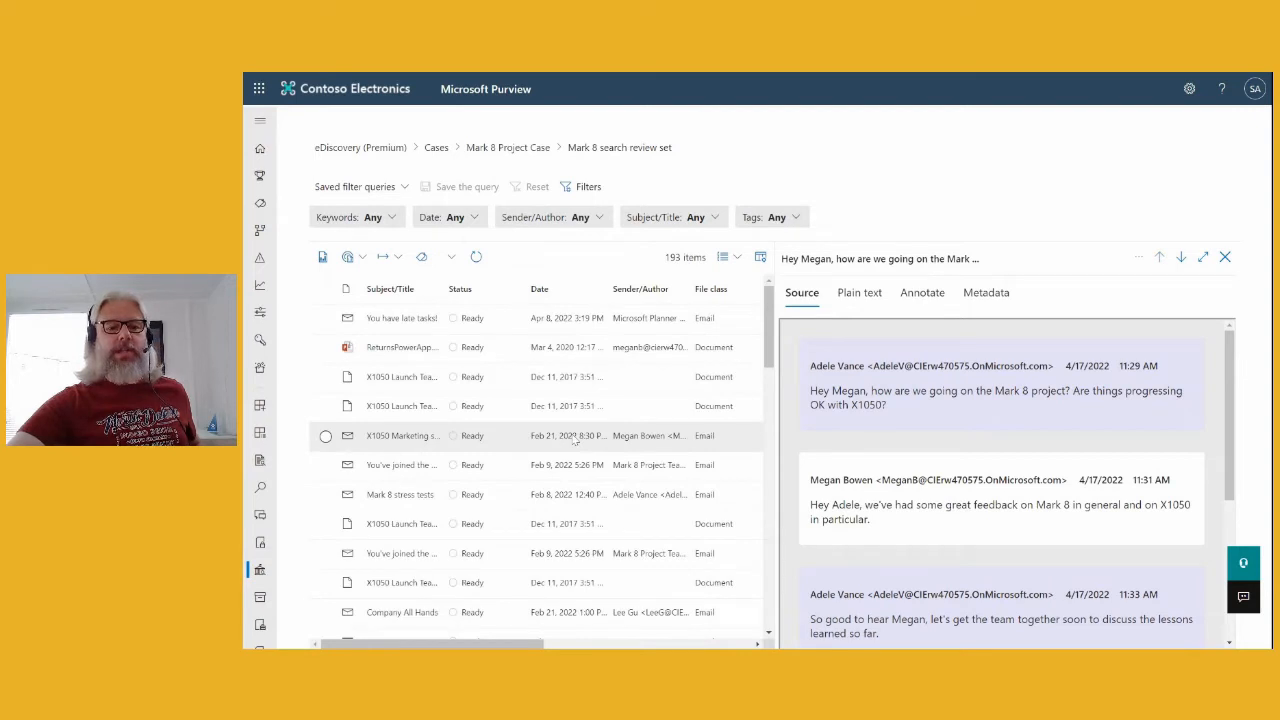
pyautogui.scroll(-3, 588, 424)
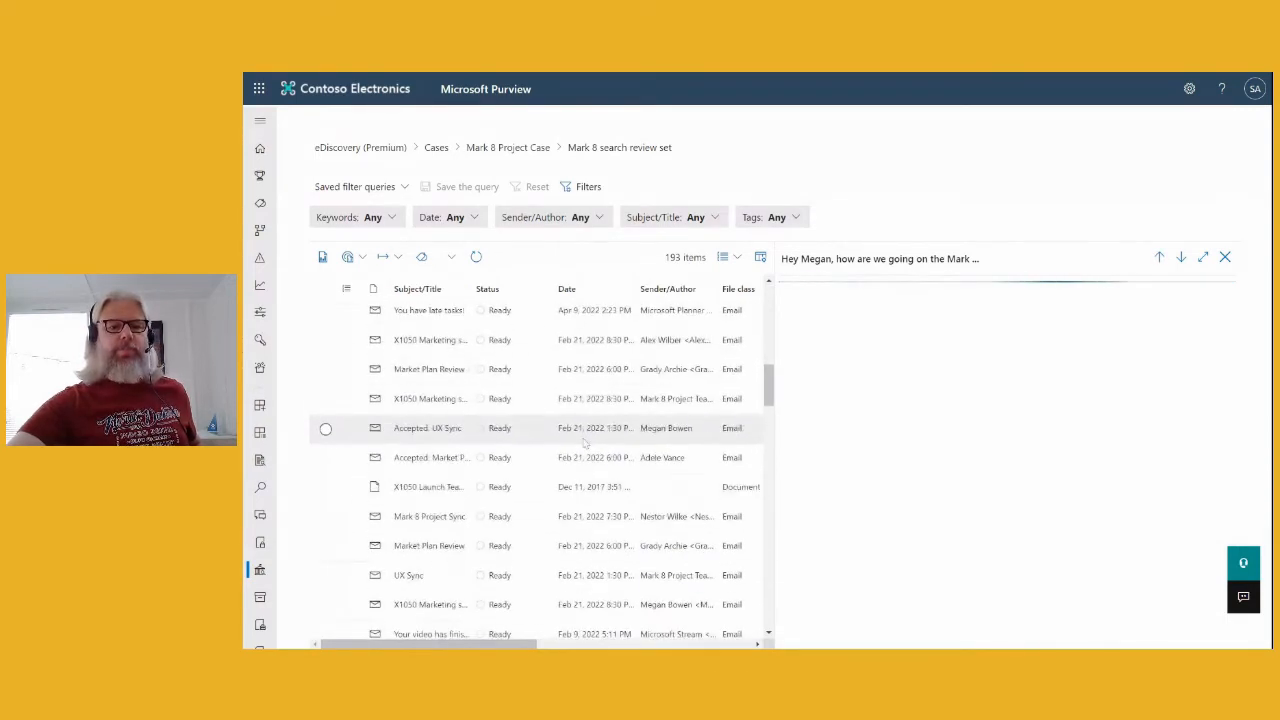
pyautogui.scroll(-3, 586, 438)
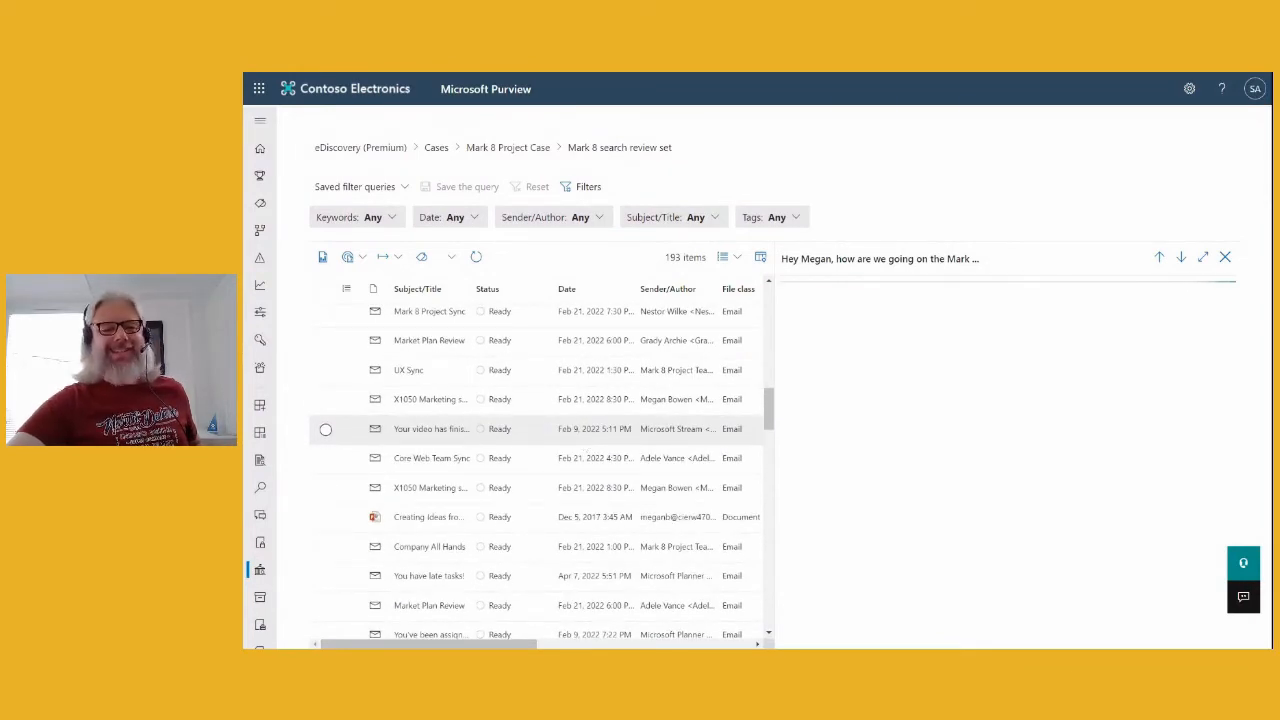
pyautogui.scroll(-3, 577, 450)
pyautogui.scroll(-1, 577, 450)
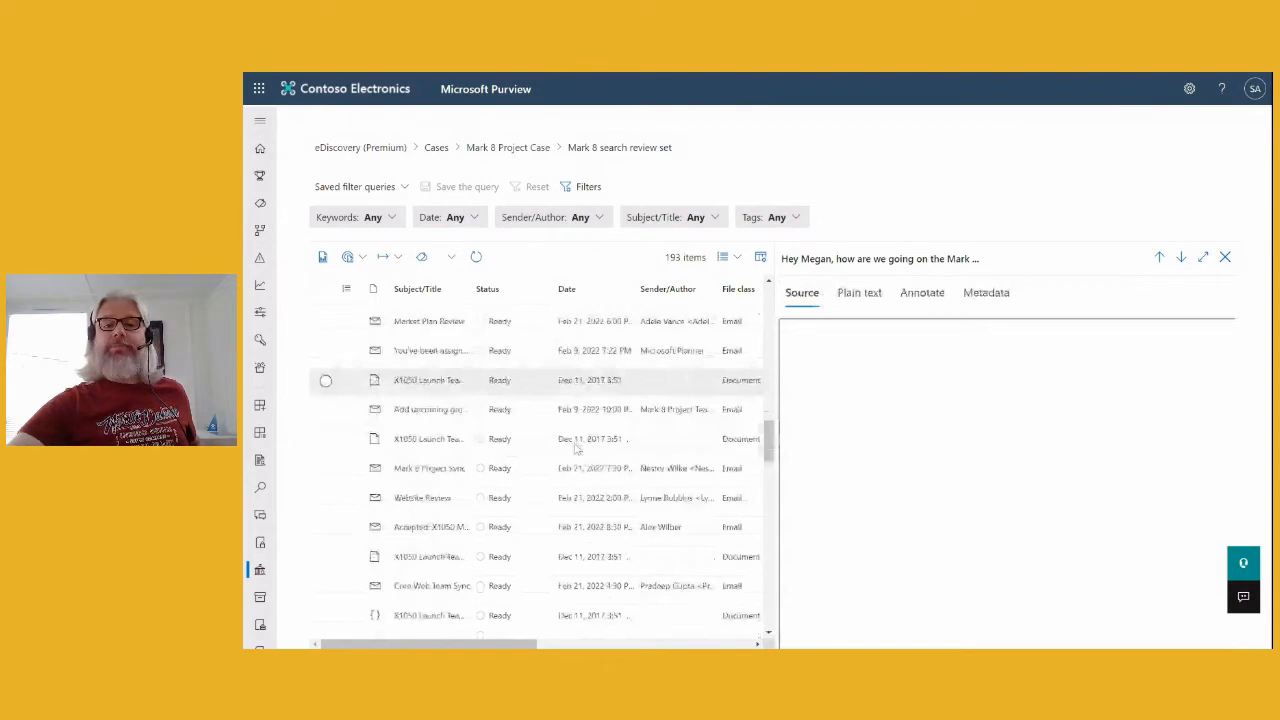
pyautogui.scroll(-2, 577, 450)
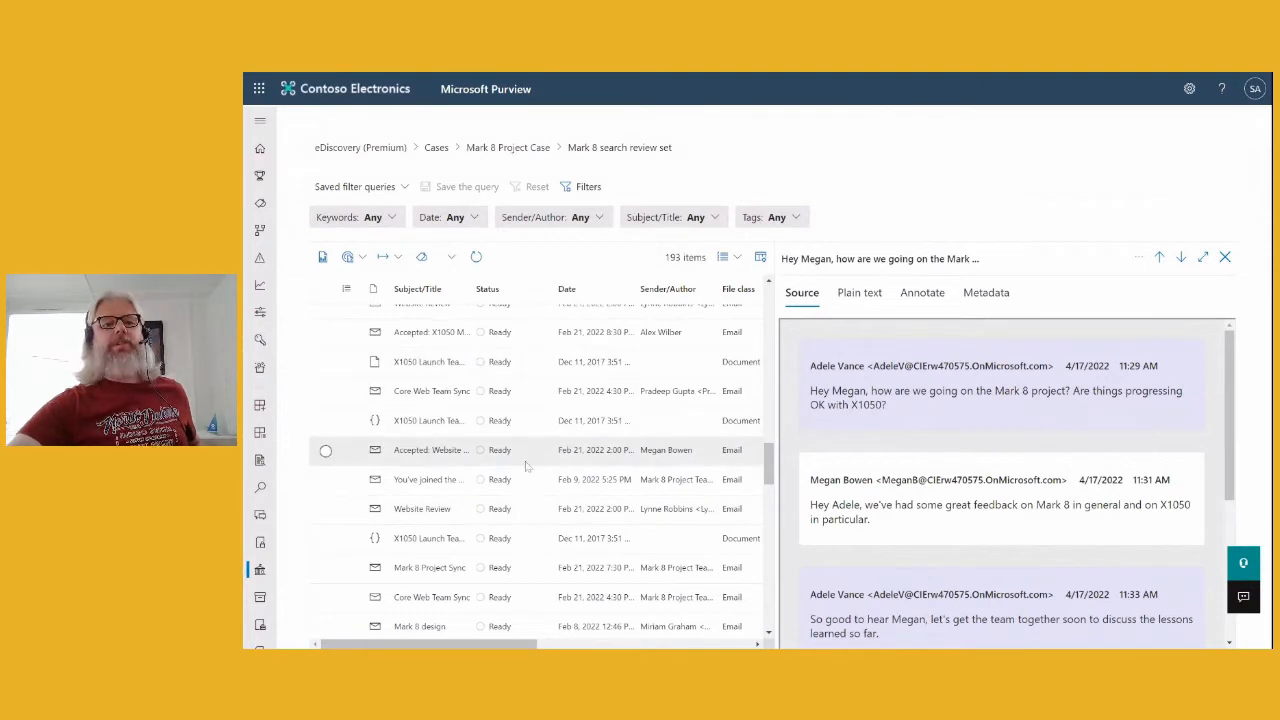
pyautogui.scroll(2, 527, 467)
pyautogui.scroll(3, 527, 467)
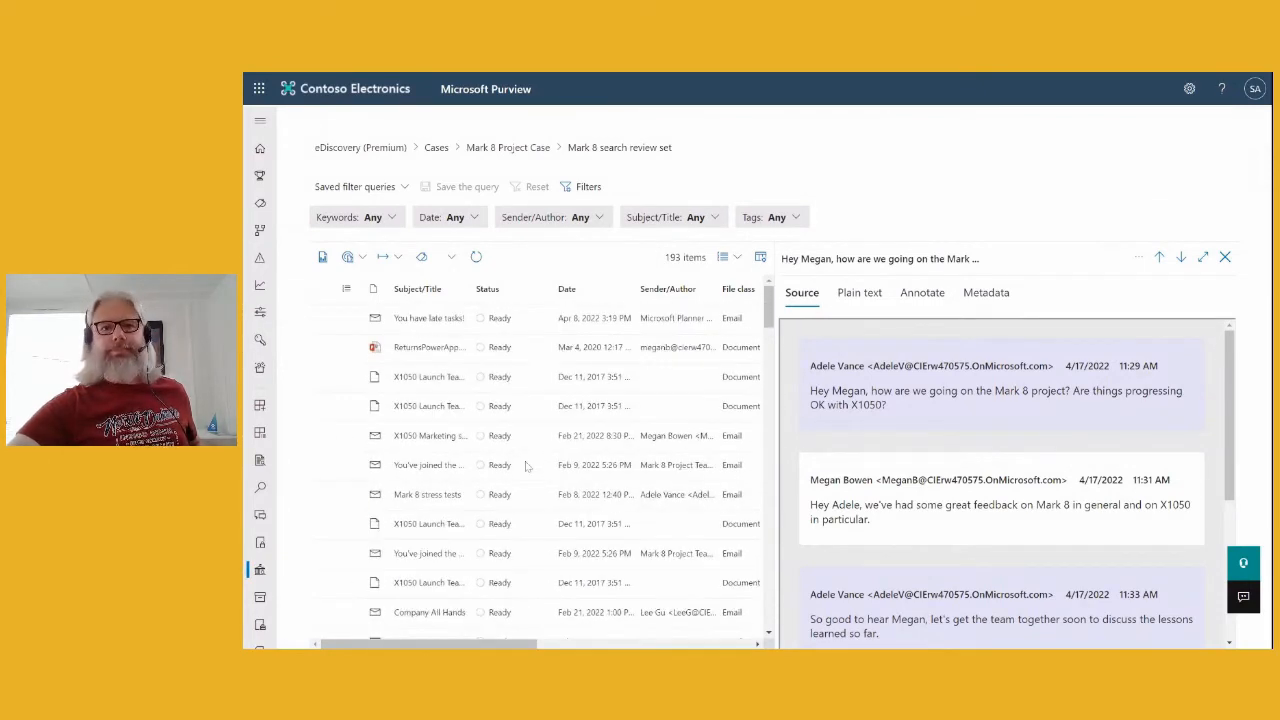
# - Return to the Mark 8 Project Case and view its 10 jobs, including the failed PDF conversion
pyautogui.click(513, 149)
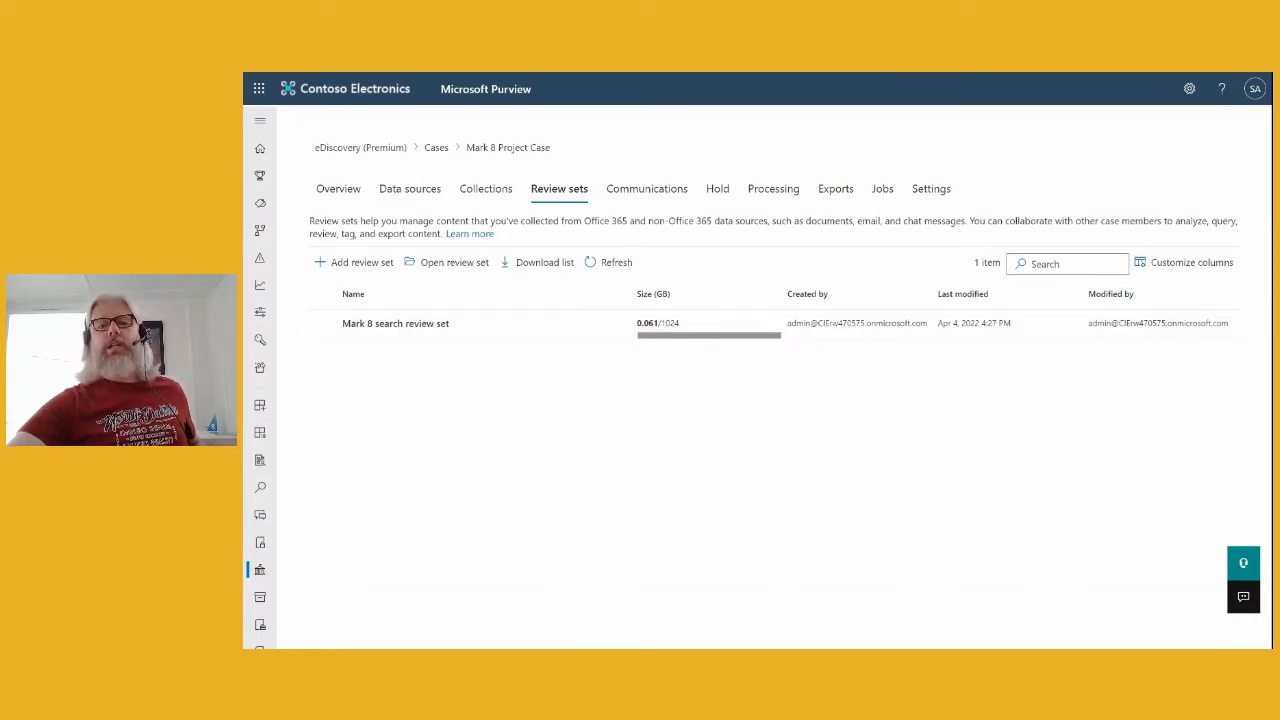
pyautogui.click(882, 192)
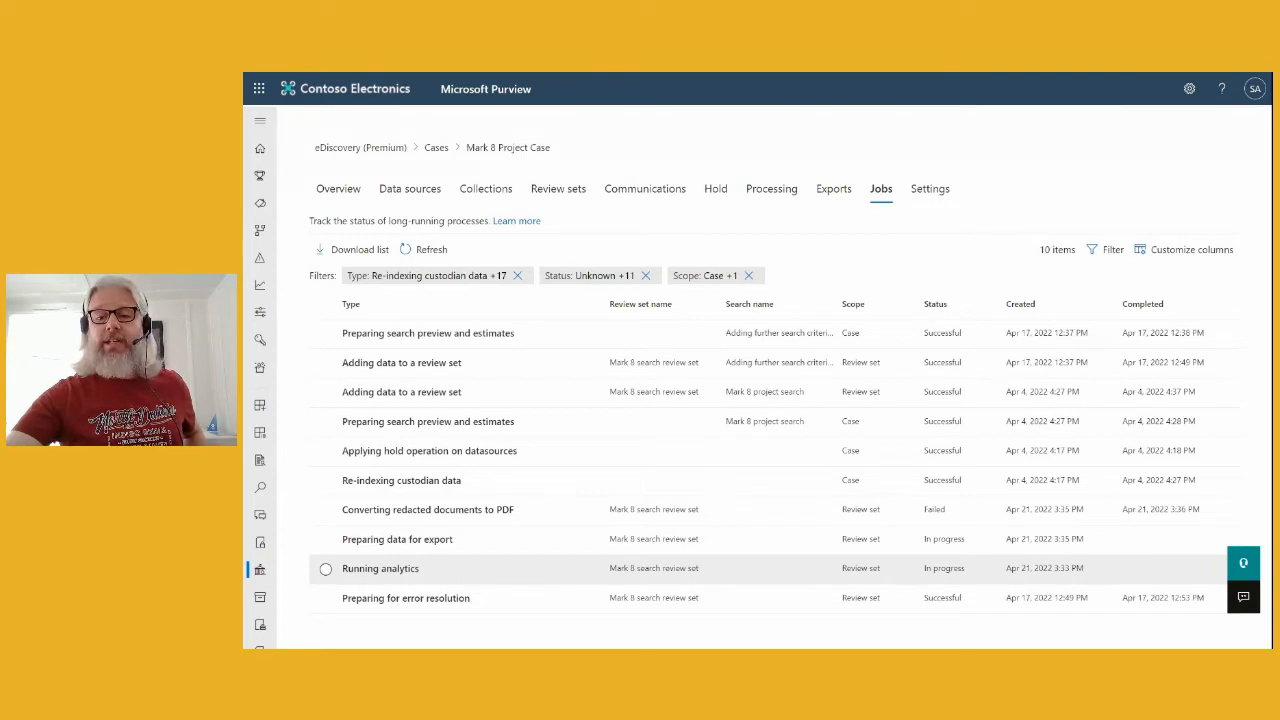
pyautogui.click(606, 572)
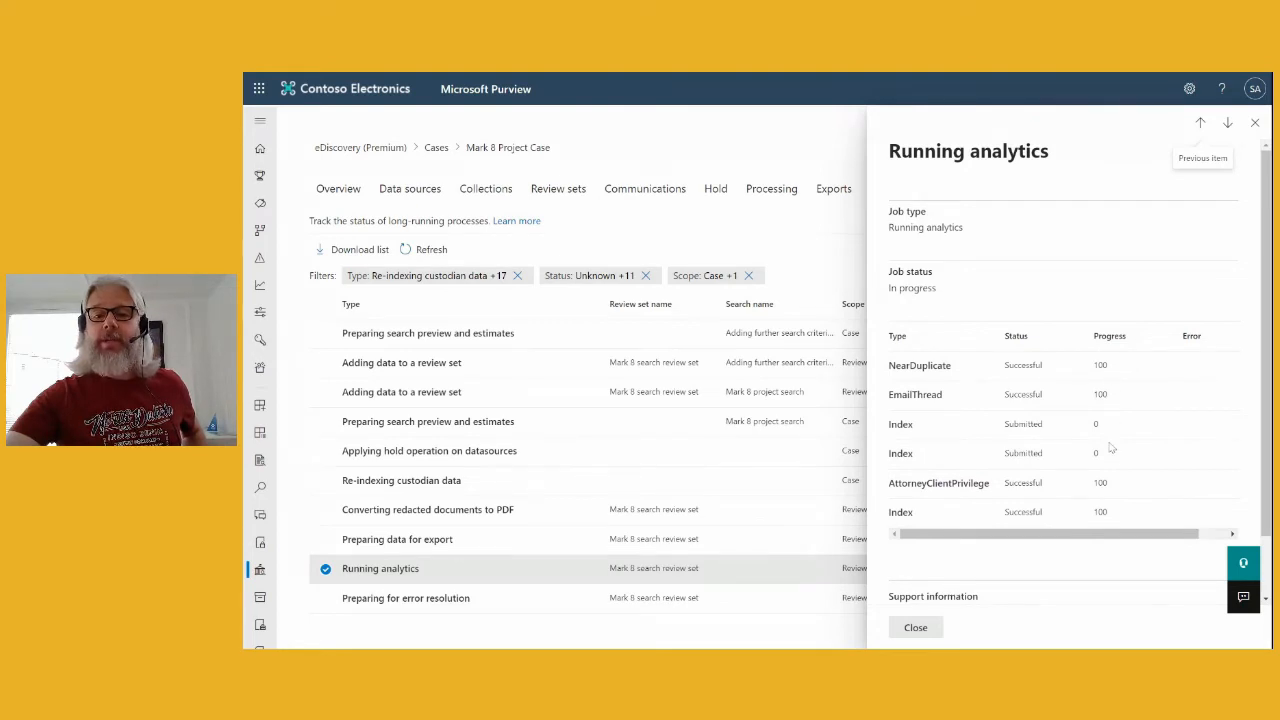
pyautogui.scroll(-2, 1112, 450)
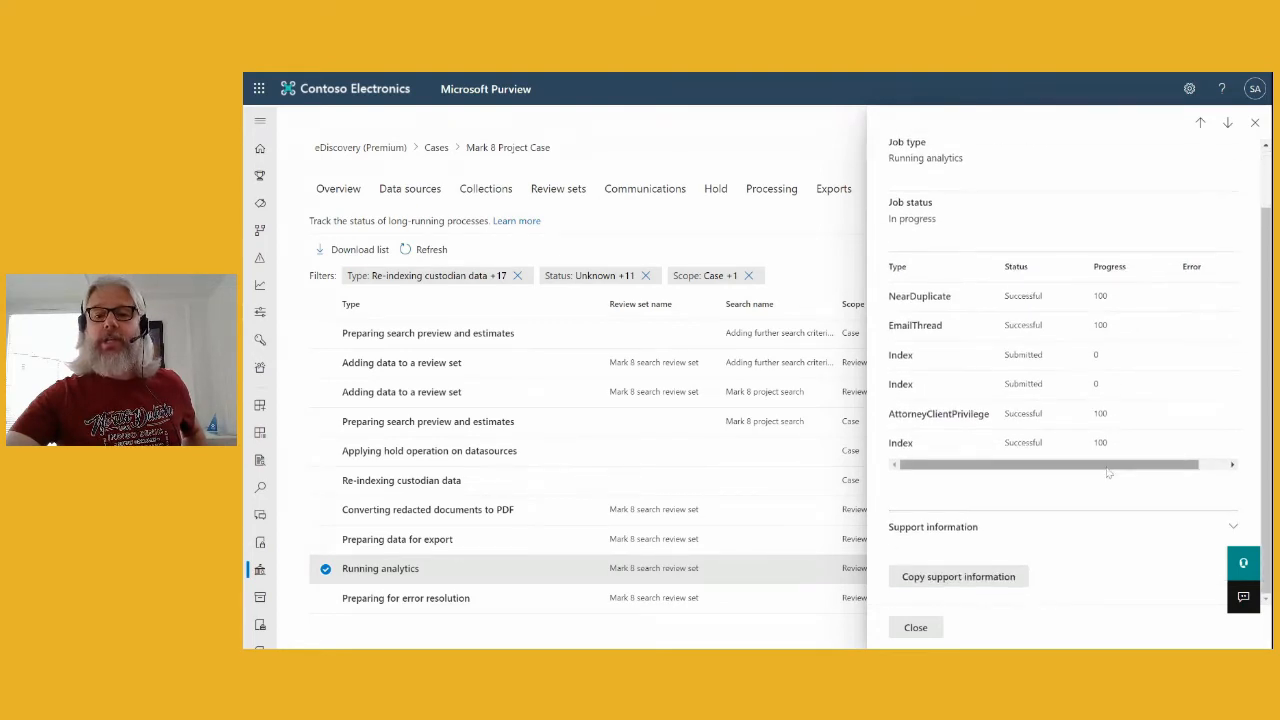
pyautogui.click(1254, 124)
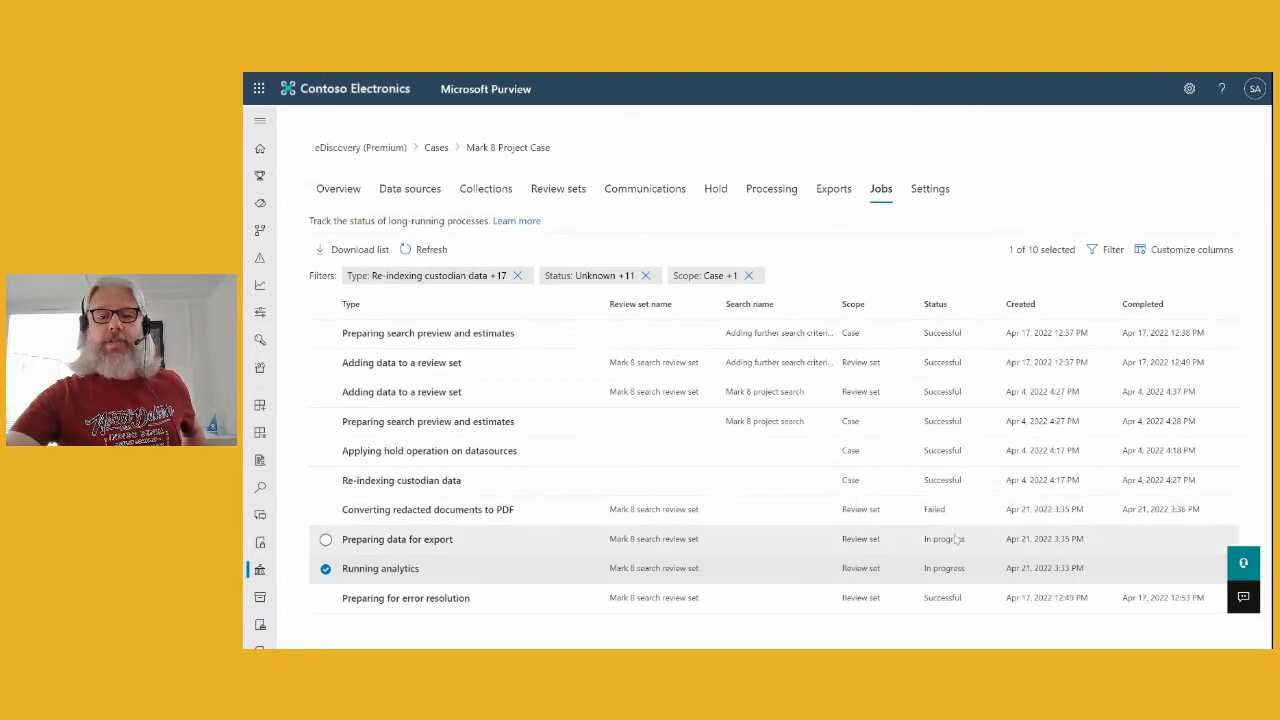
pyautogui.click(325, 568)
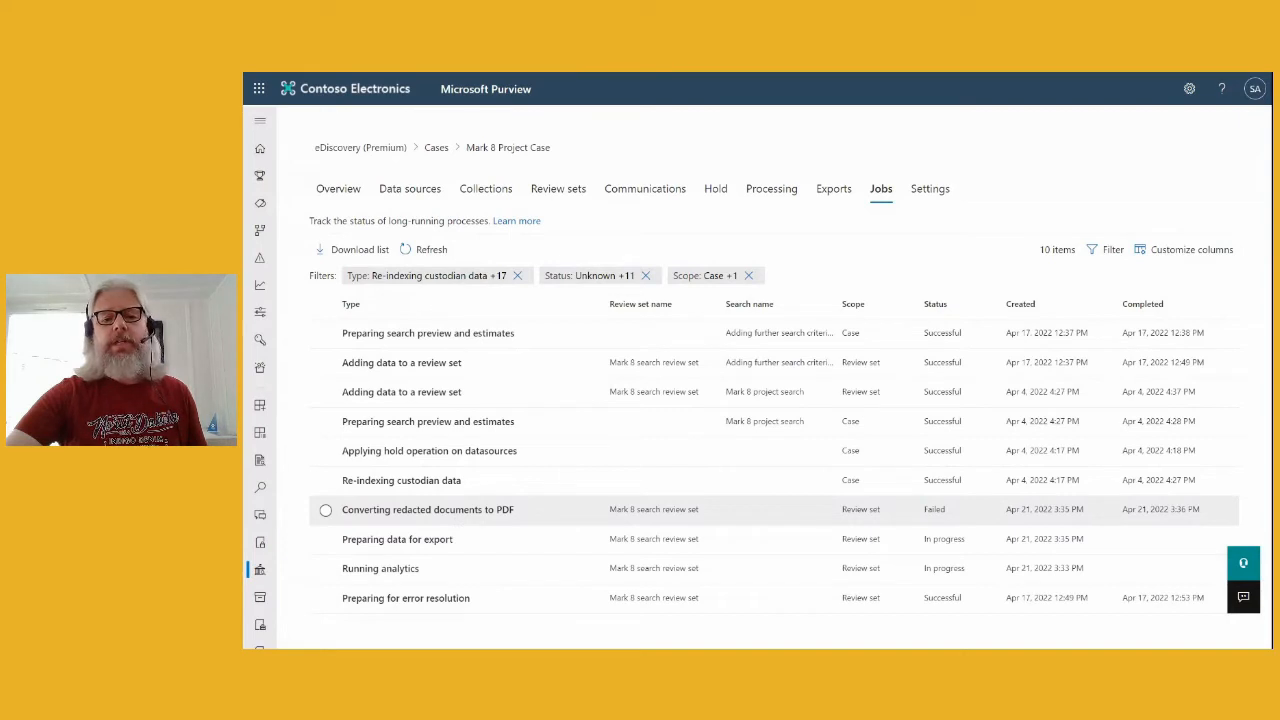
pyautogui.click(560, 511)
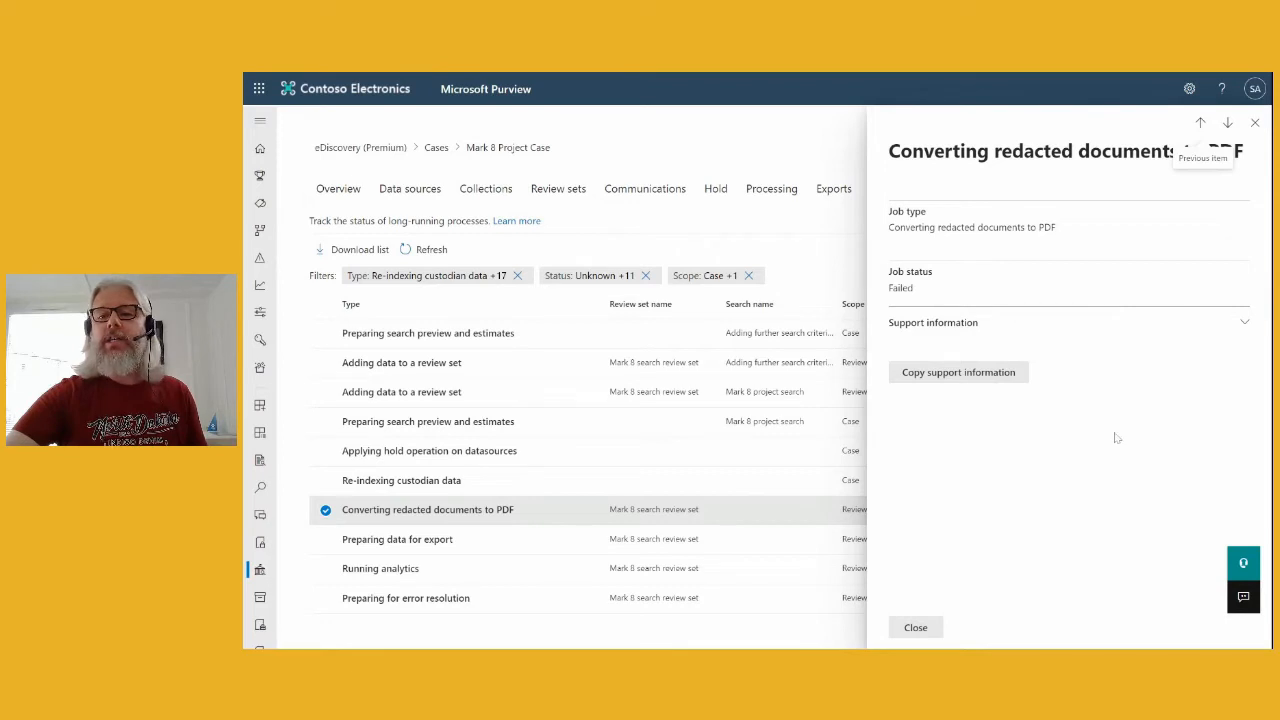
pyautogui.click(1243, 331)
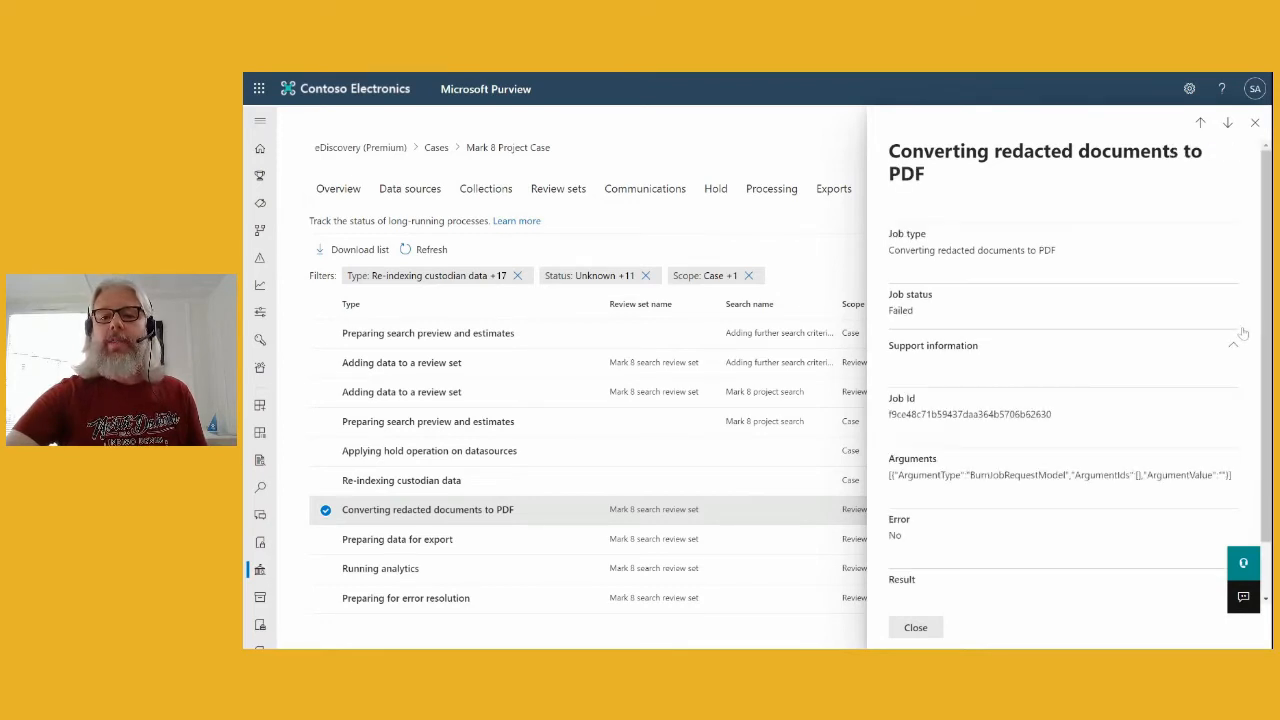
pyautogui.scroll(-1, 1153, 434)
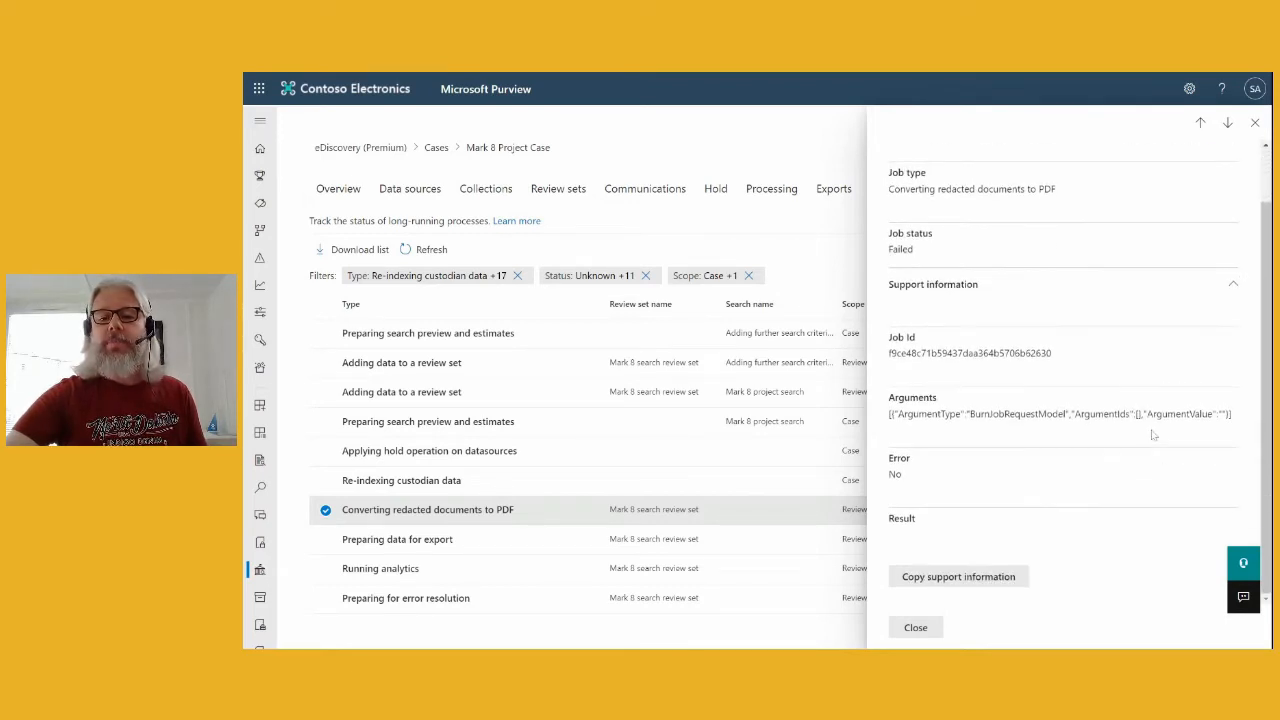
pyautogui.scroll(1, 1154, 435)
pyautogui.scroll(-1, 1153, 435)
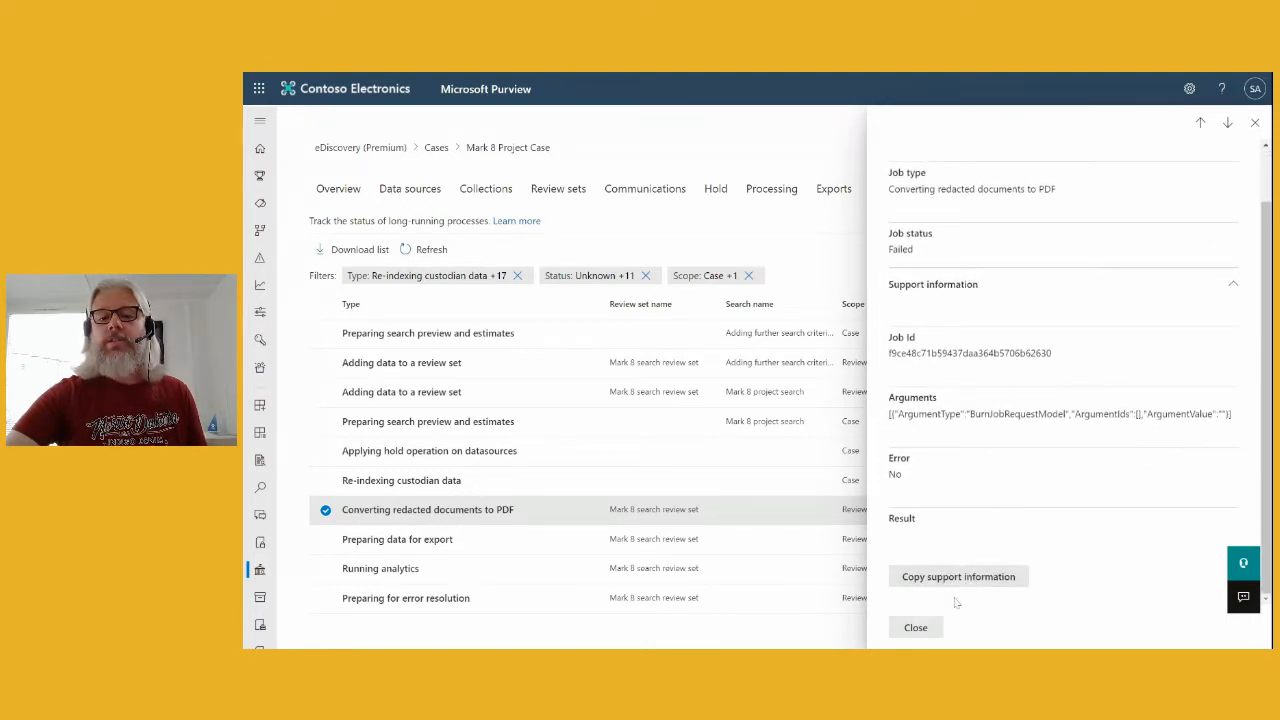
pyautogui.click(916, 628)
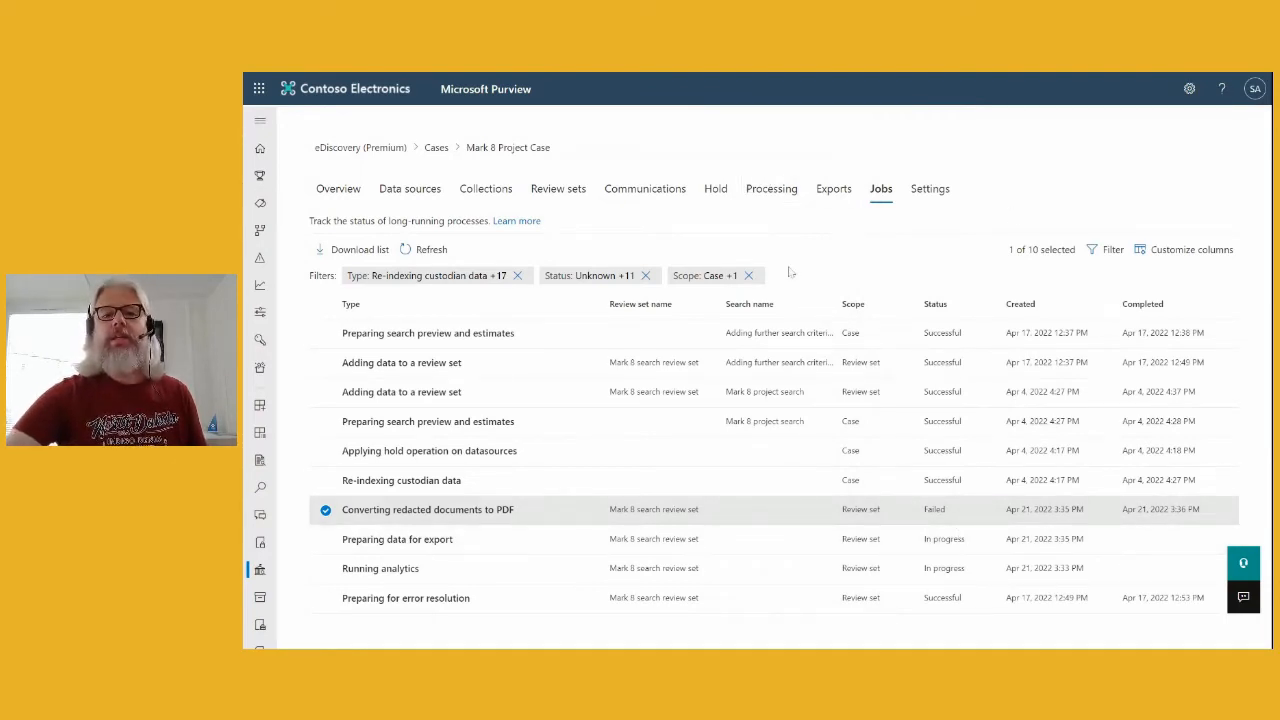
pyautogui.click(1101, 189)
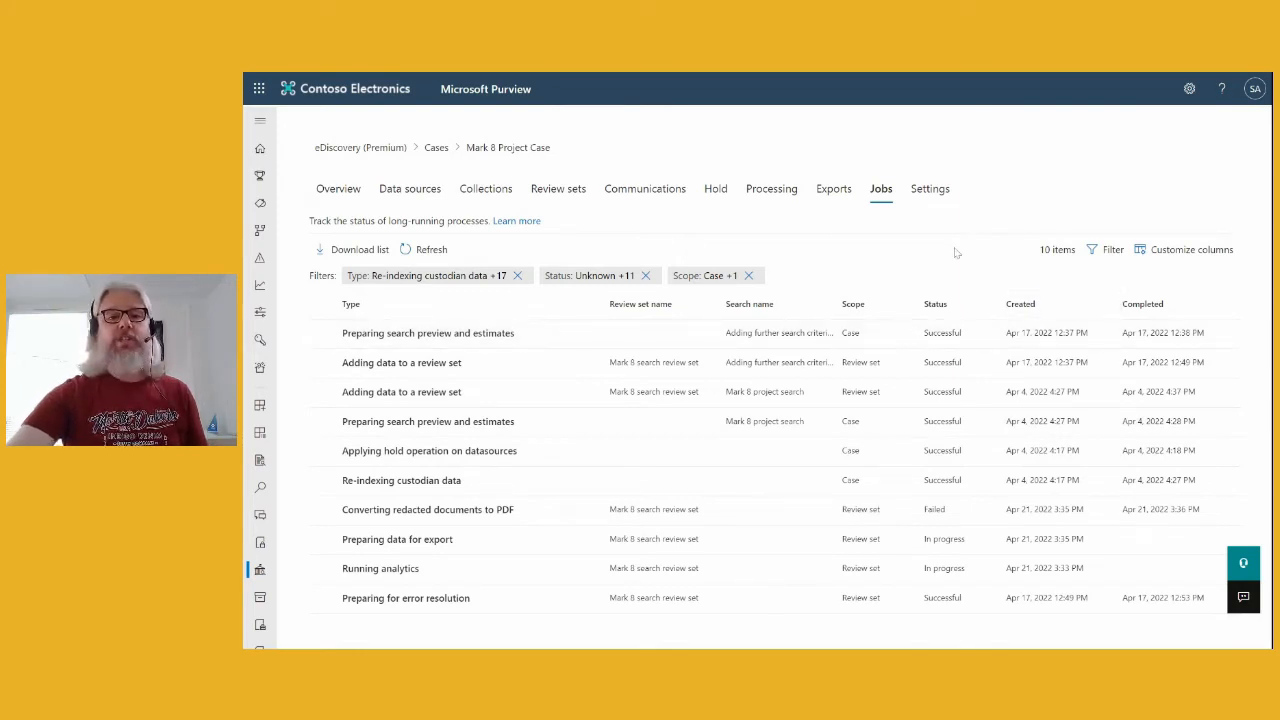
# - View the case's Communications and open the Mark 8 Comms hold notice details
pyautogui.click(636, 192)
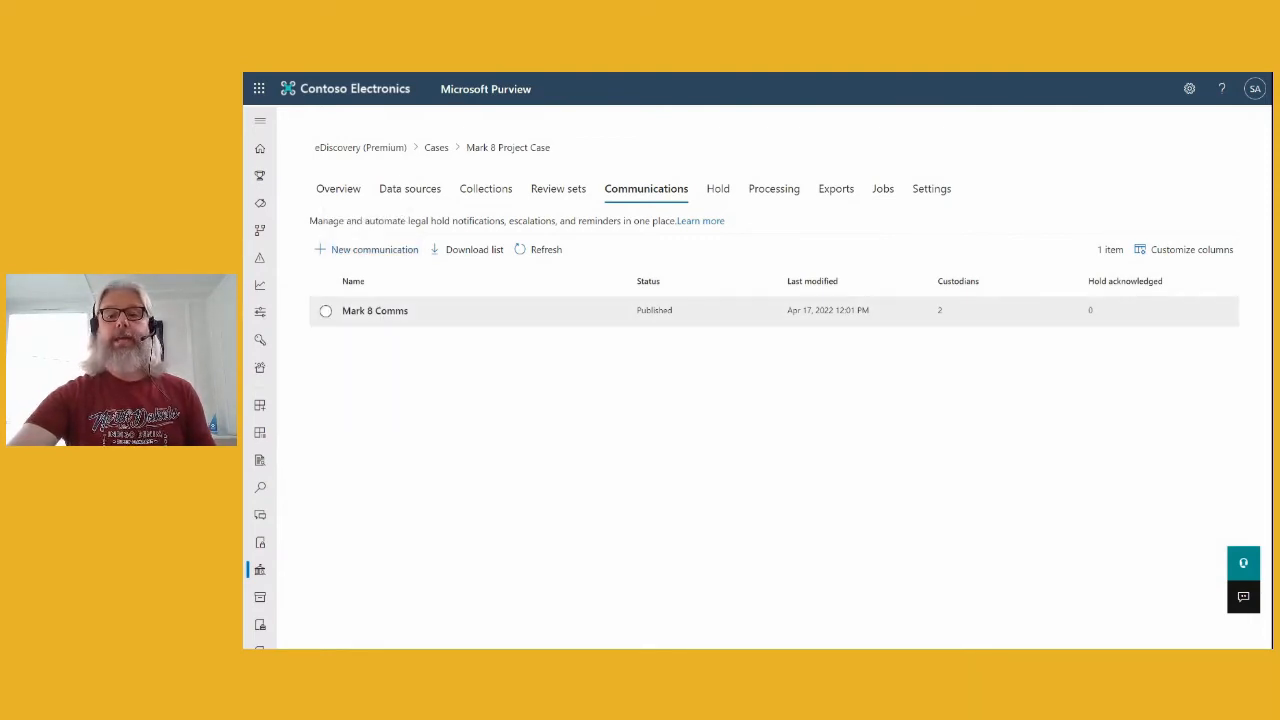
pyautogui.click(350, 312)
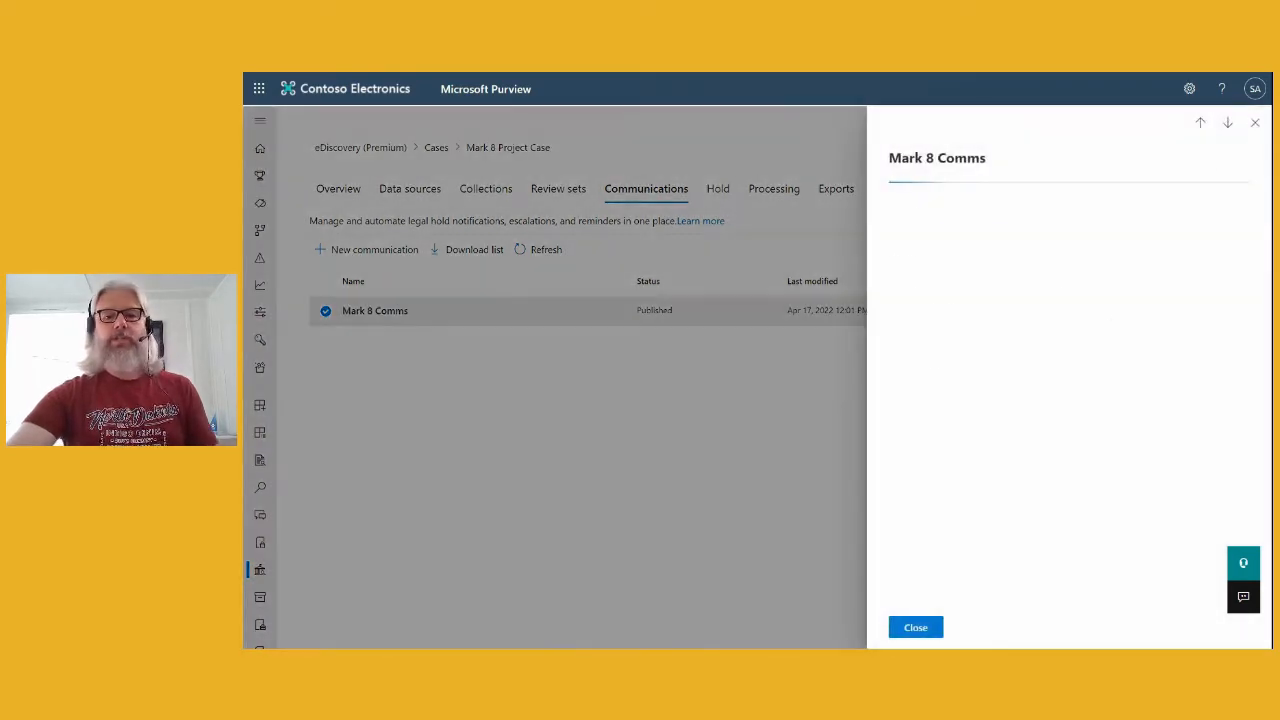
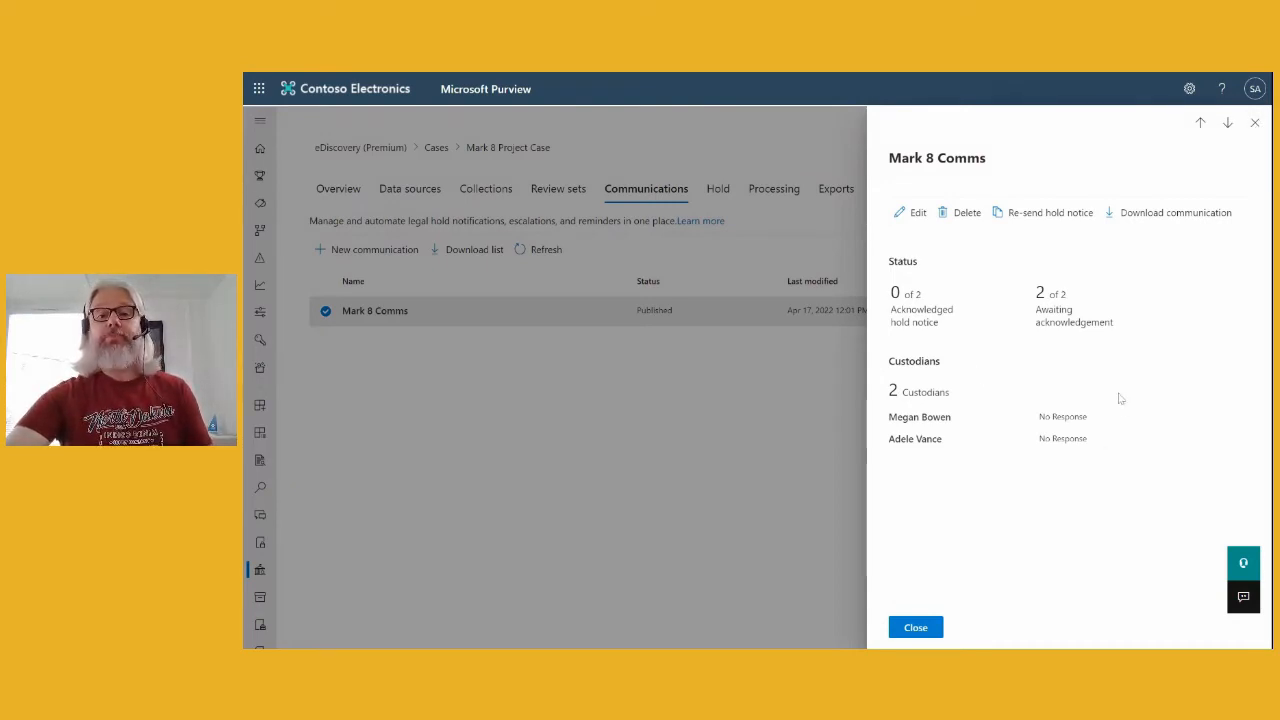
# - Read through the full Mark 8 Comms communication summary, then close it
pyautogui.click(1146, 214)
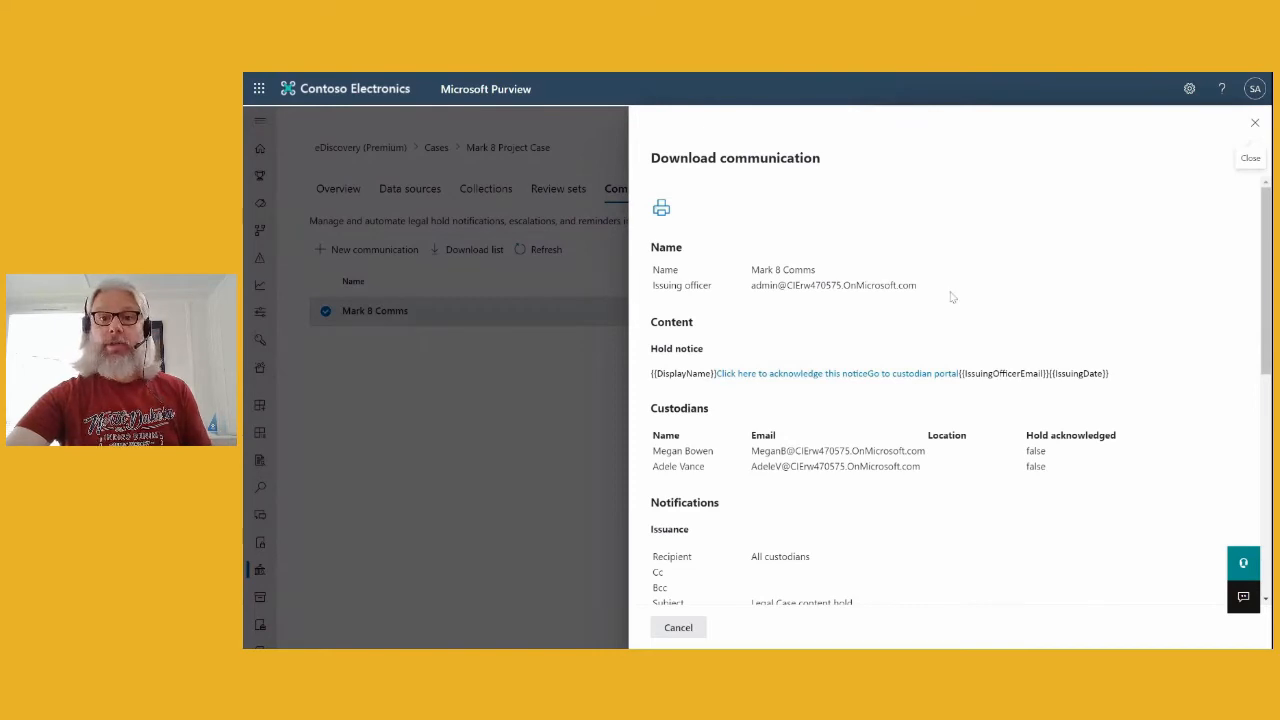
pyautogui.scroll(-1, 1054, 286)
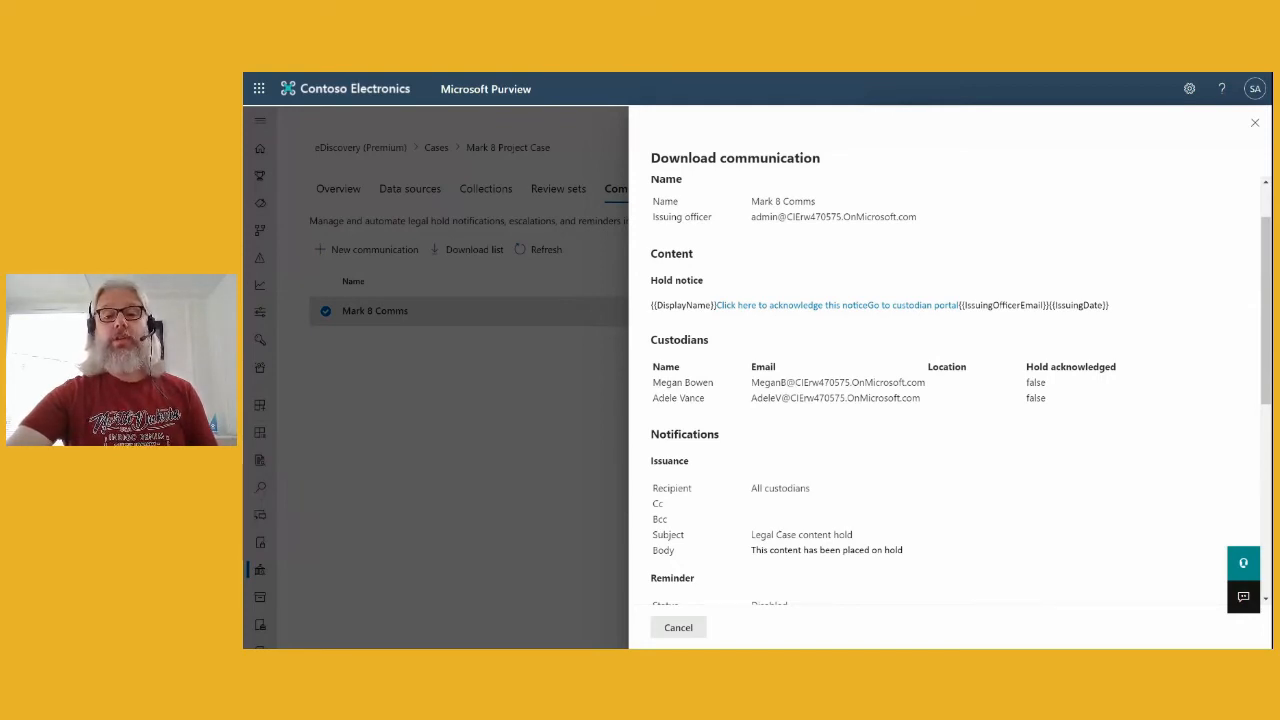
pyautogui.scroll(-1, 1080, 434)
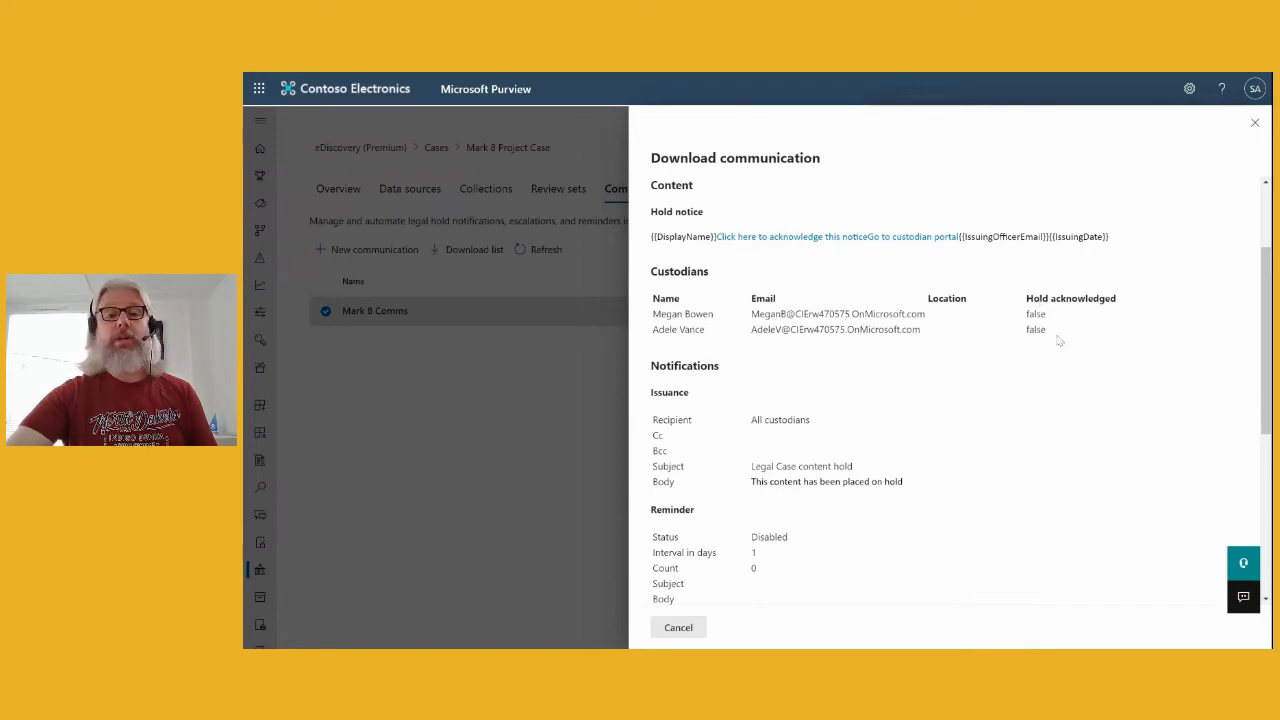
pyautogui.scroll(-2, 1065, 370)
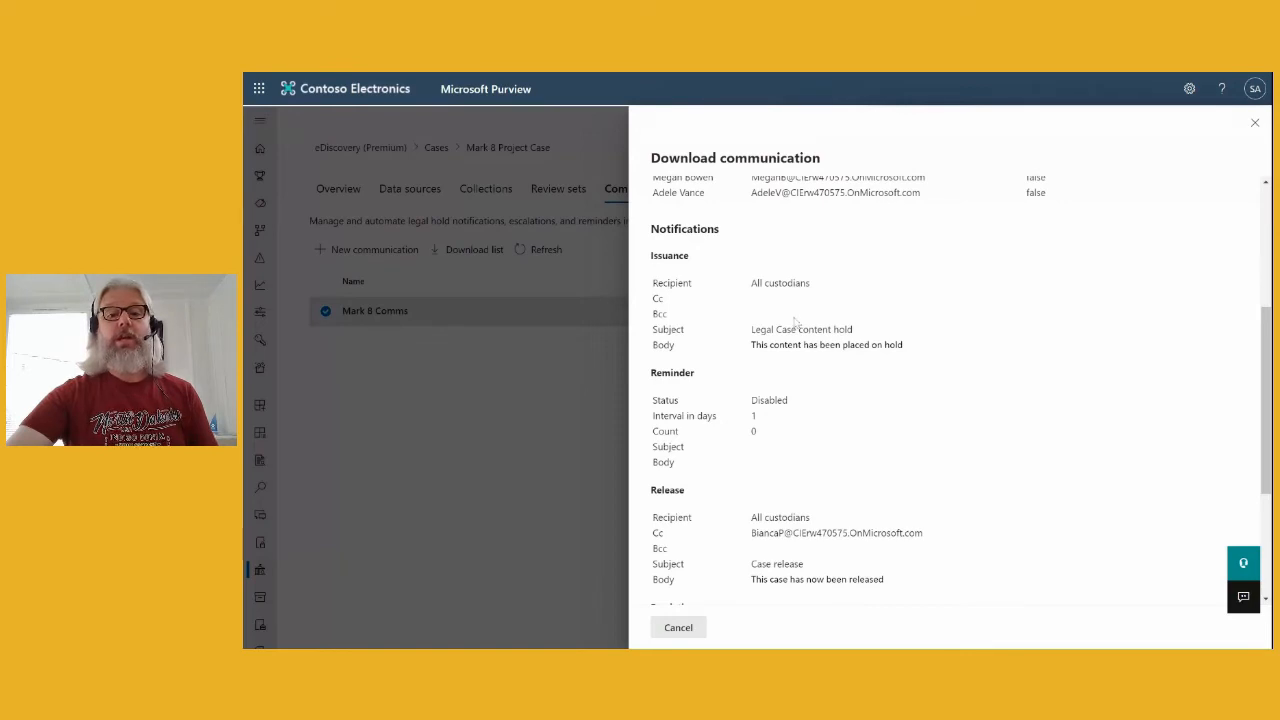
pyautogui.scroll(-1, 797, 322)
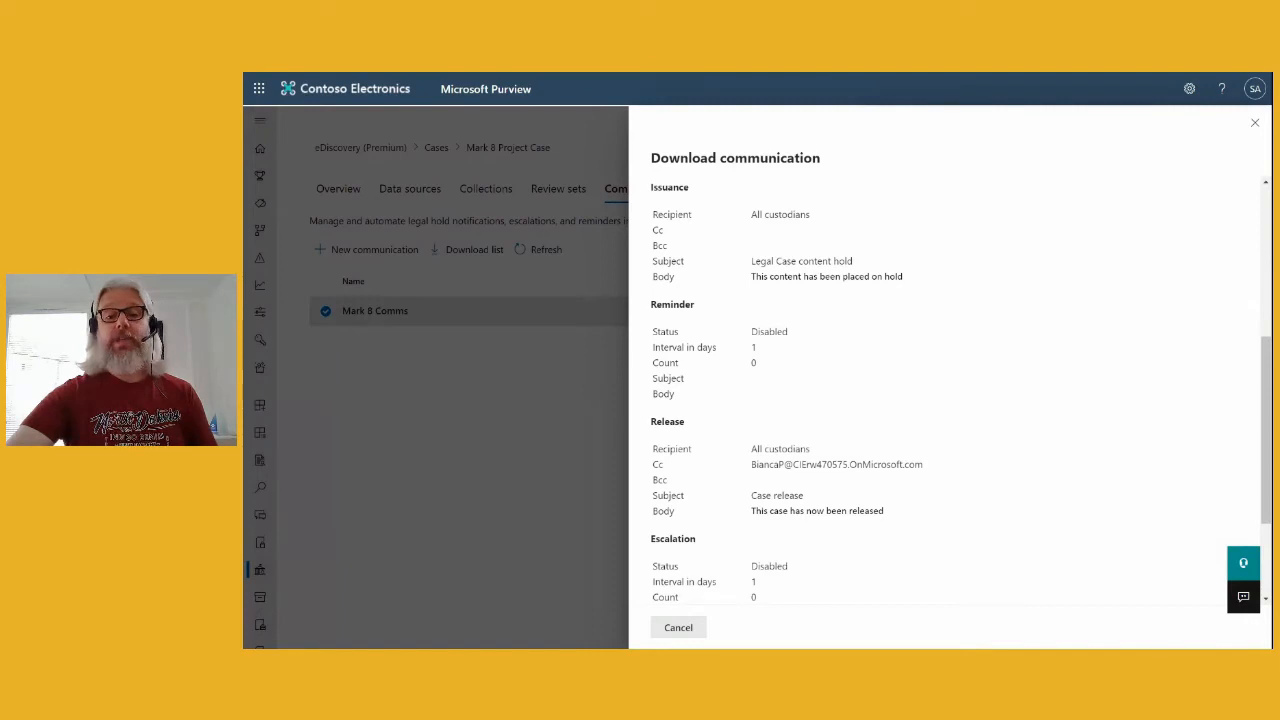
pyautogui.scroll(-1, 745, 357)
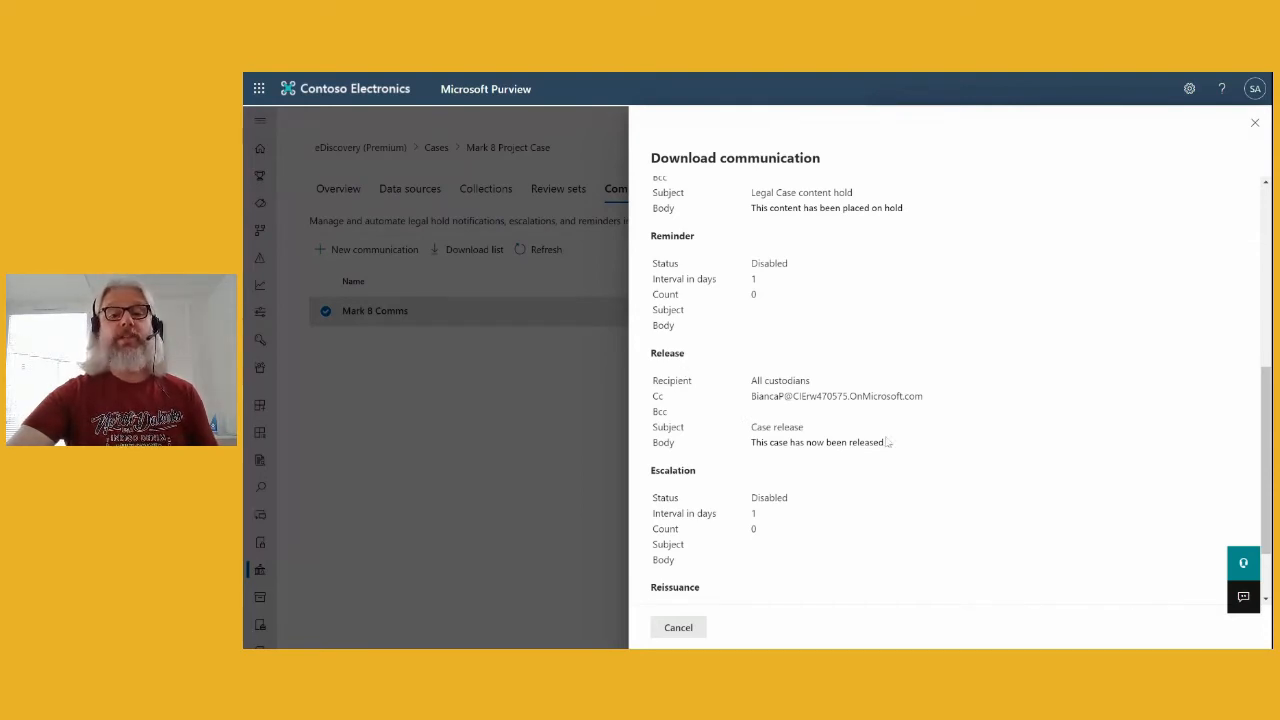
pyautogui.scroll(-2, 929, 436)
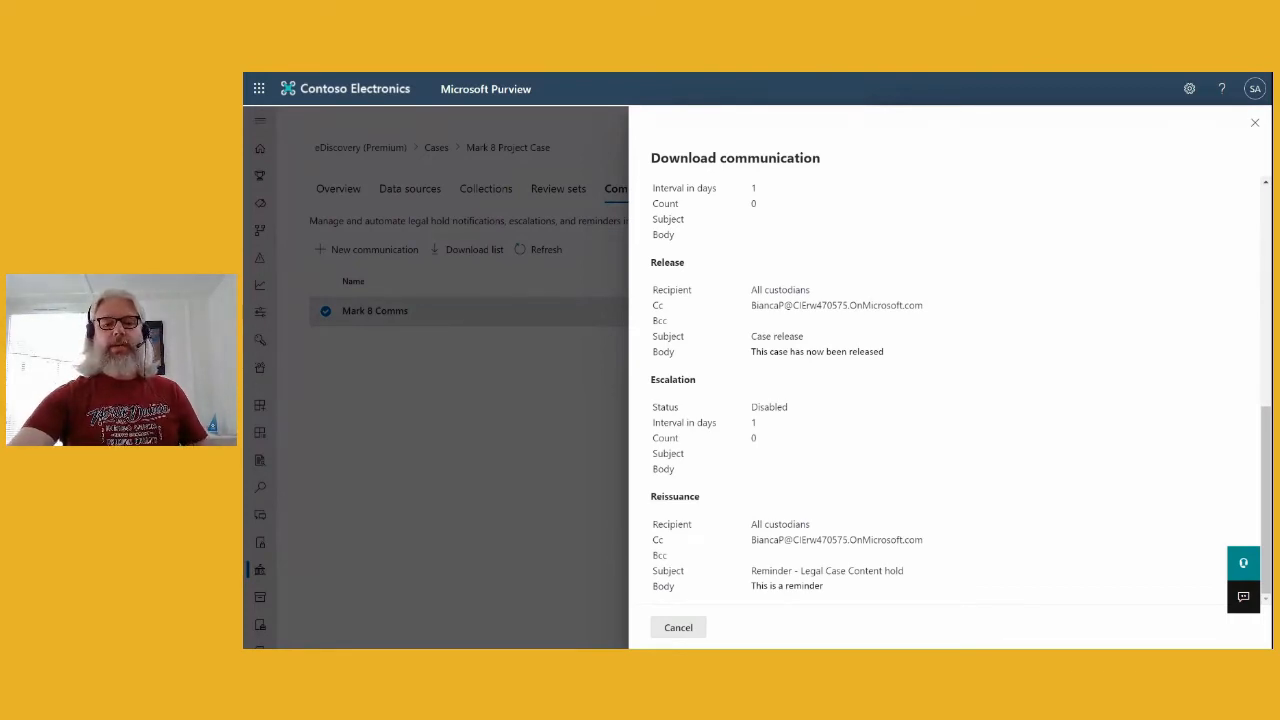
pyautogui.scroll(10, 967, 473)
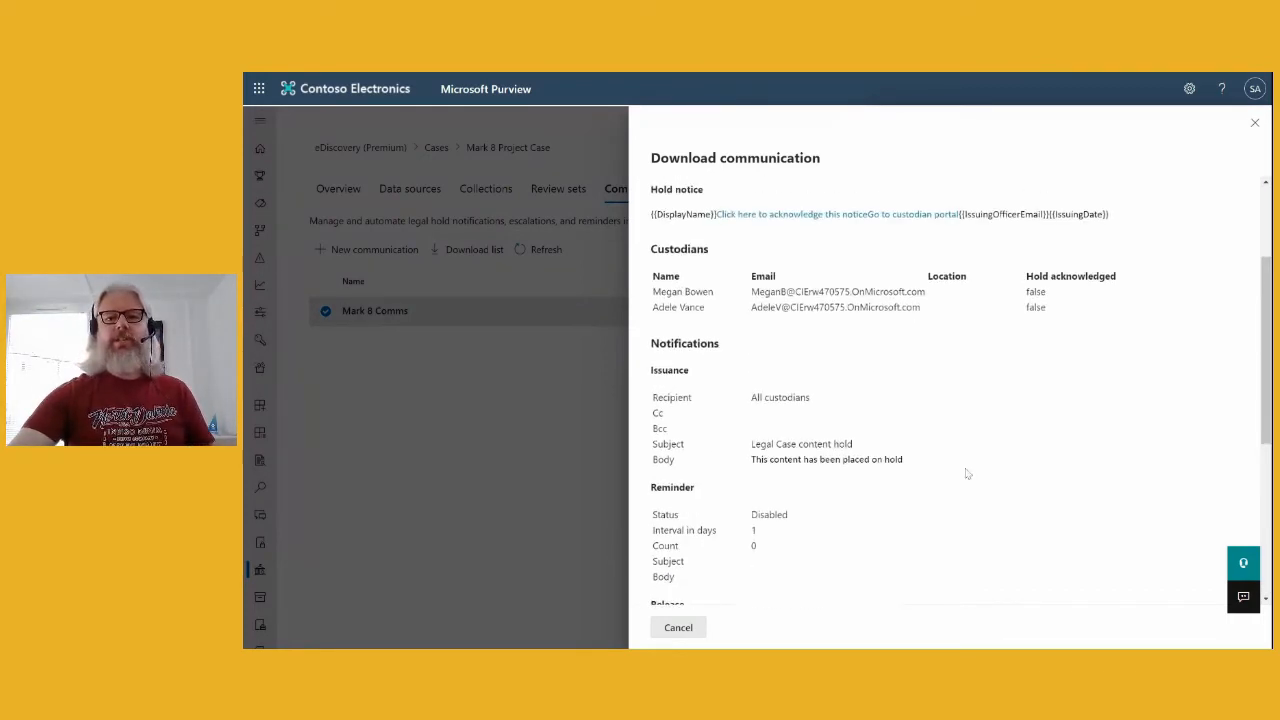
pyautogui.click(1254, 122)
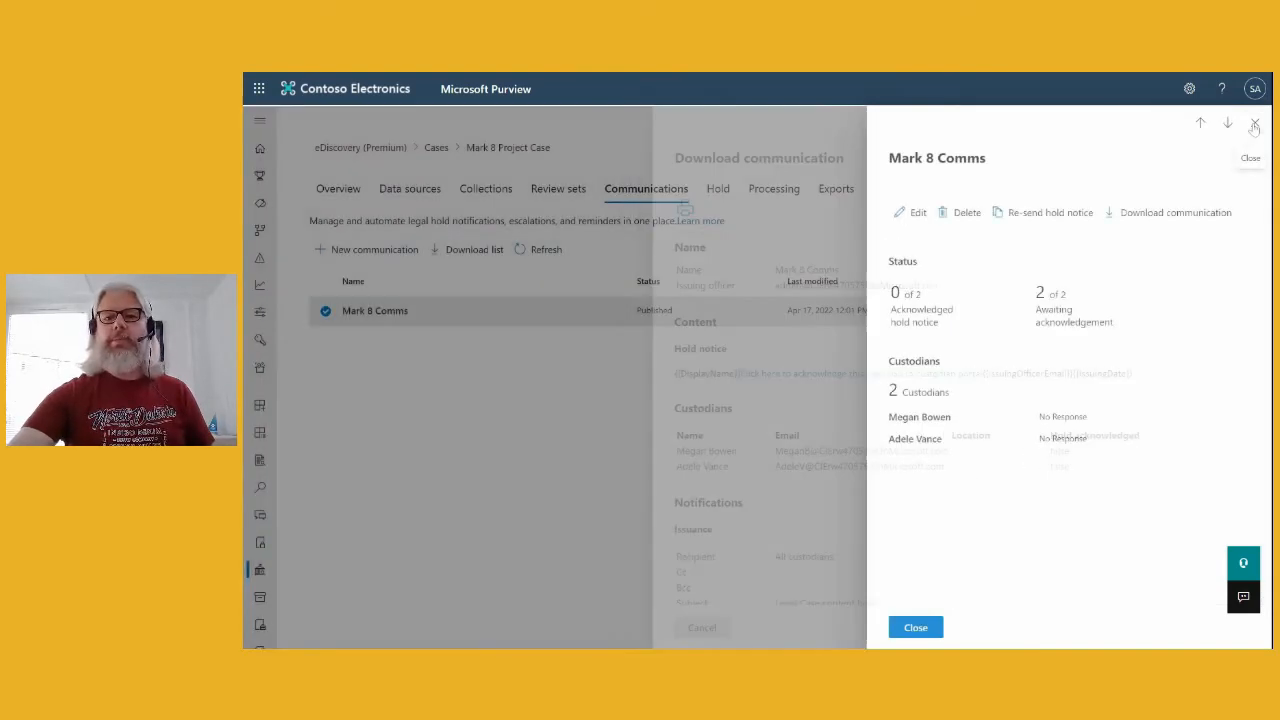
# - Edit Mark 8 Comms and advance past Name, Portal Content and Required Notifications
pyautogui.click(912, 214)
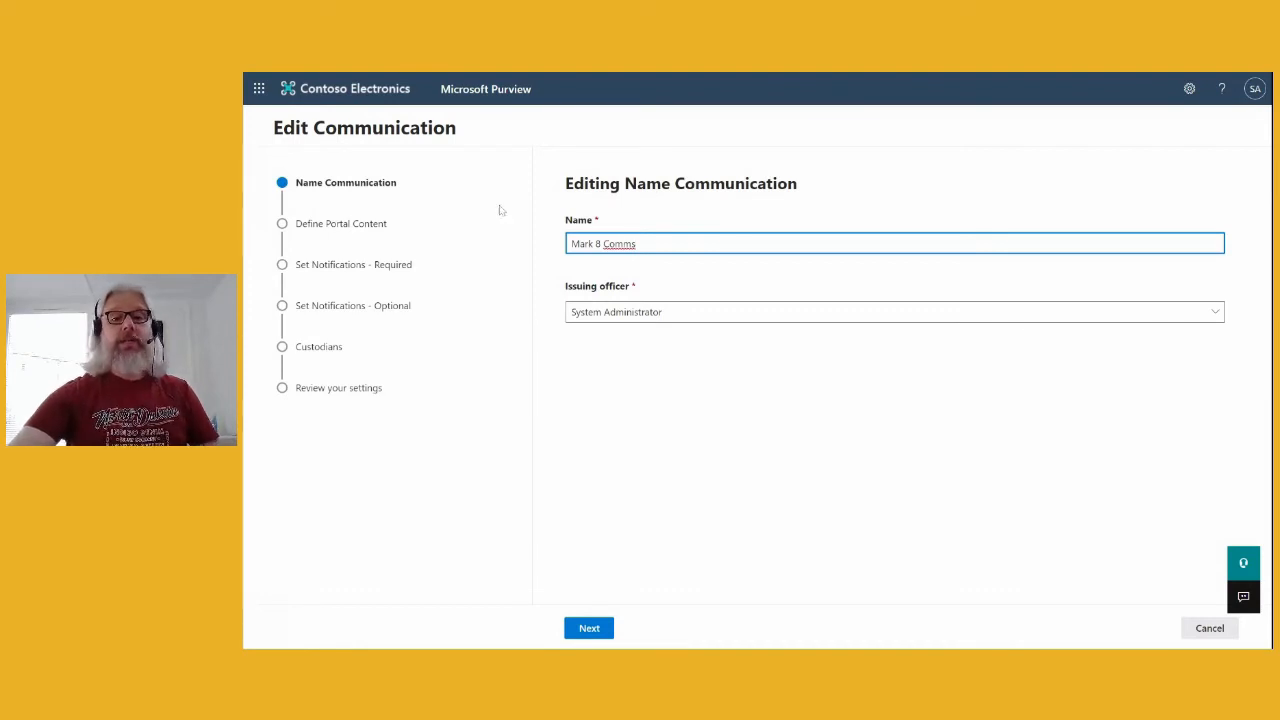
pyautogui.click(600, 630)
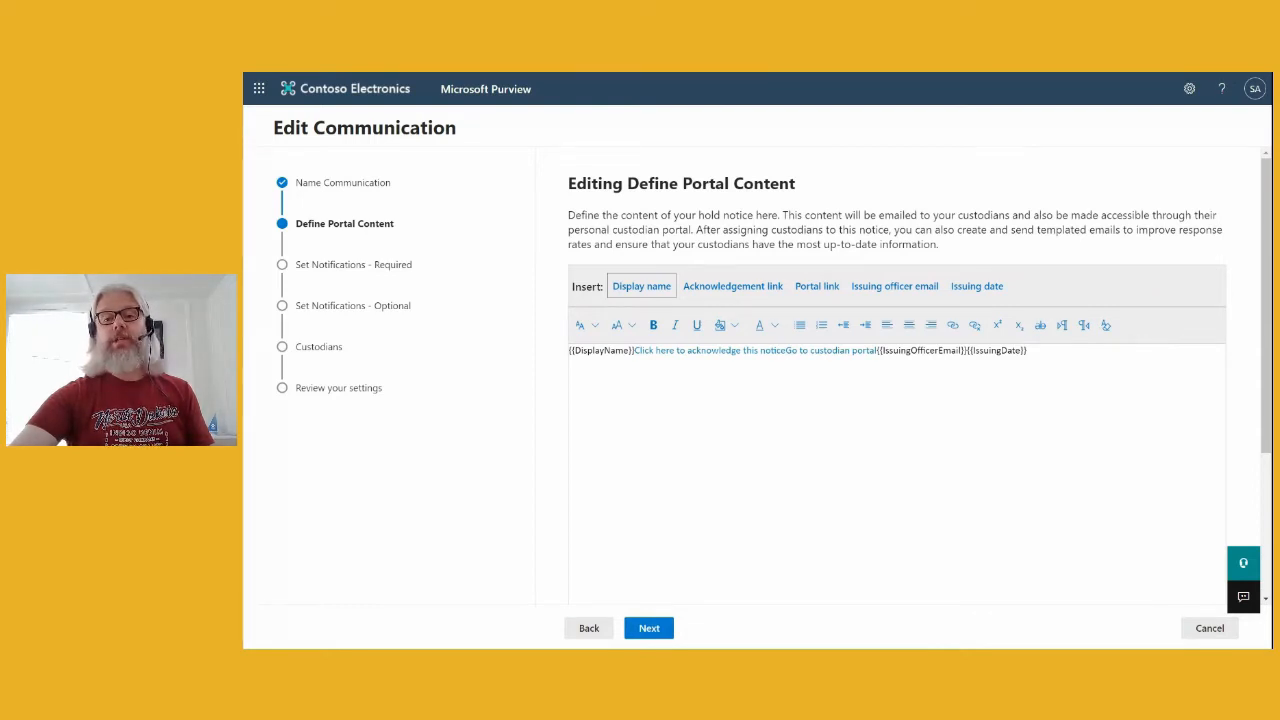
pyautogui.click(655, 630)
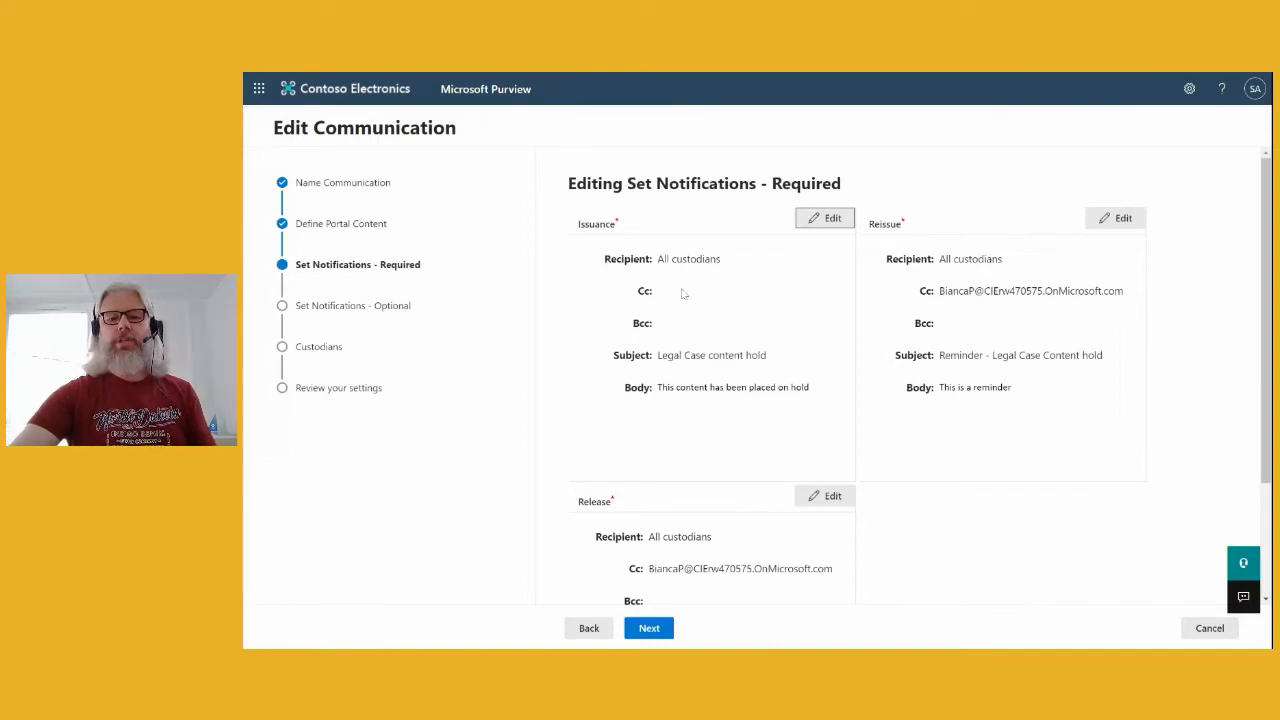
pyautogui.scroll(-3, 683, 293)
pyautogui.scroll(3, 971, 323)
pyautogui.scroll(-2, 1043, 326)
pyautogui.scroll(-1, 1043, 318)
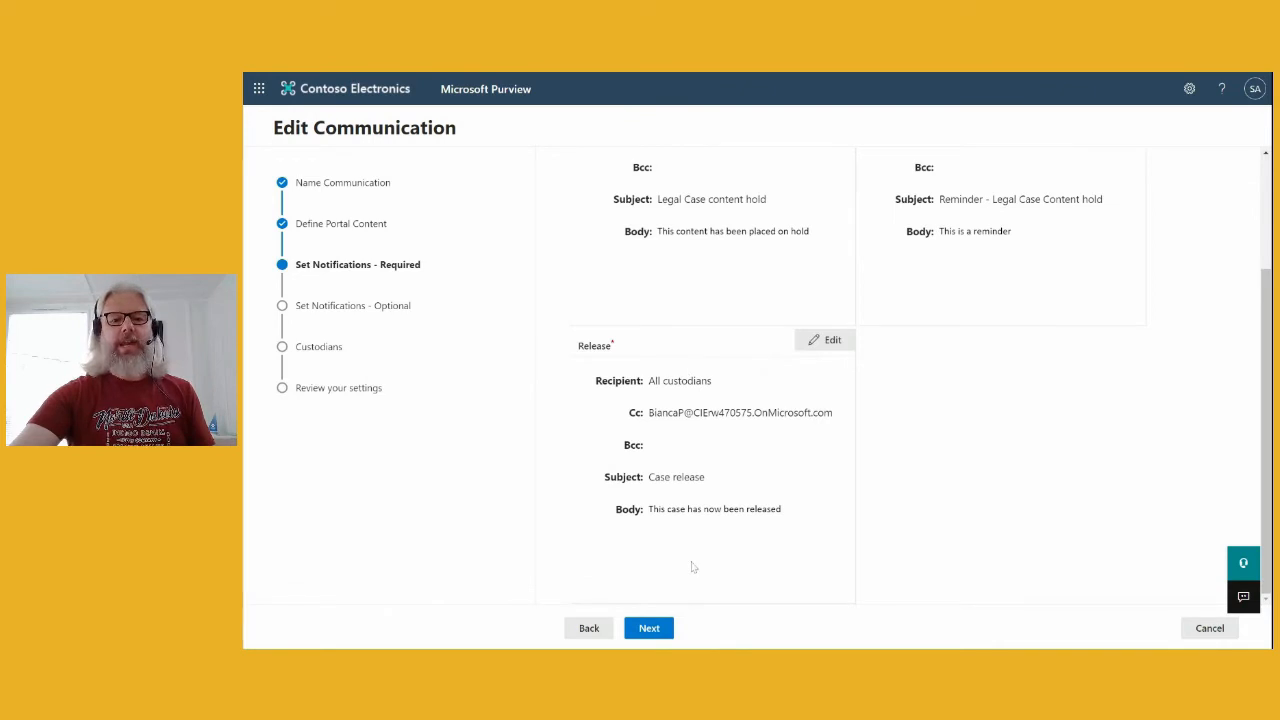
pyautogui.click(649, 628)
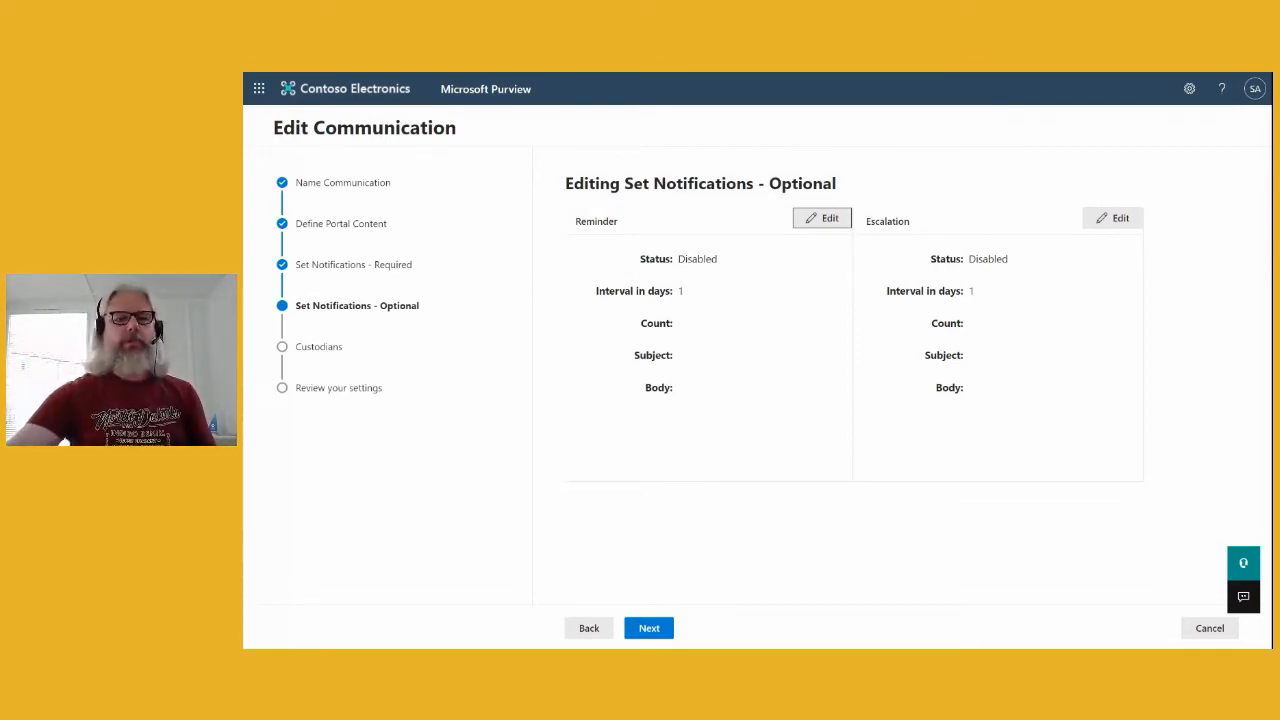
# - Continue through Custodians to the settings review, then cancel without submitting
pyautogui.click(657, 628)
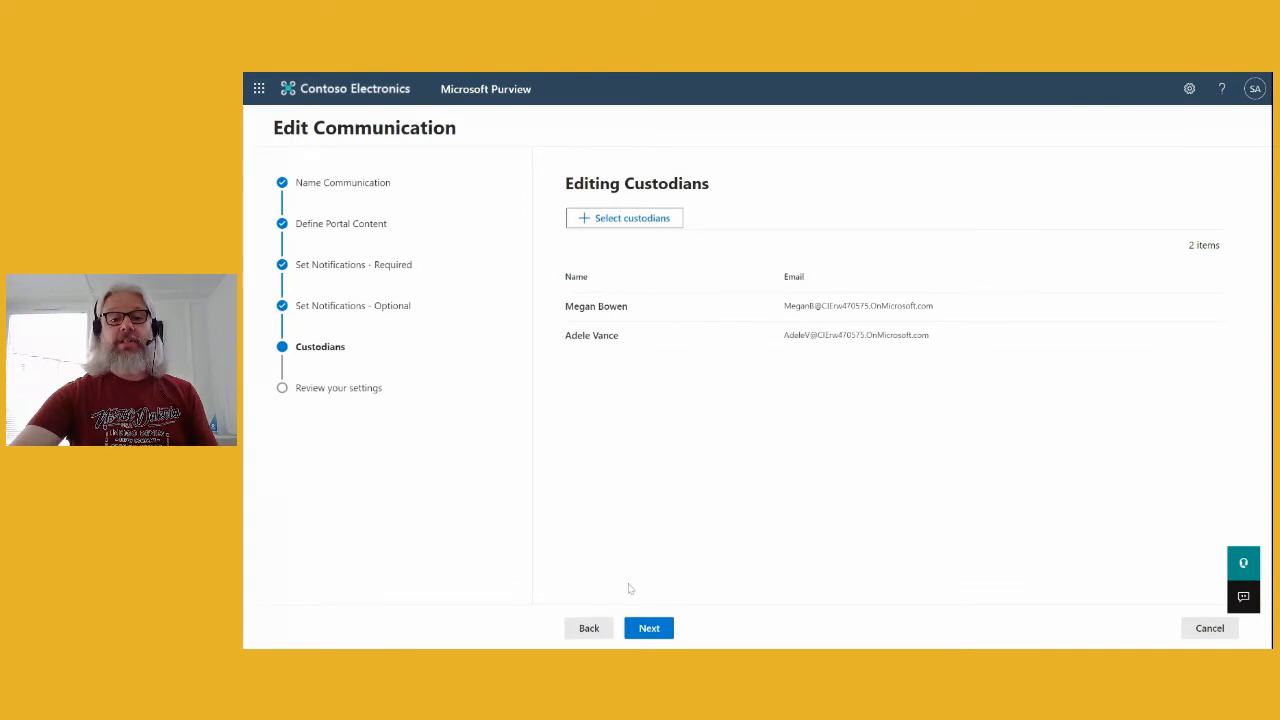
pyautogui.click(645, 630)
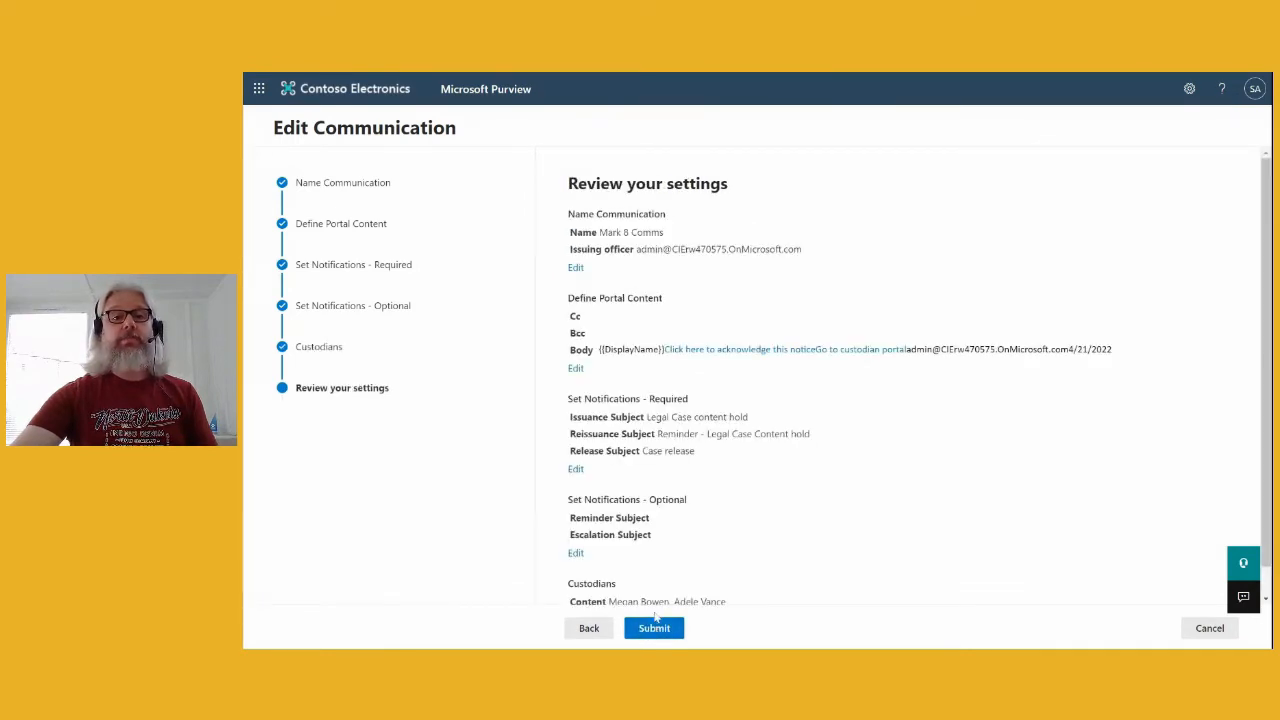
pyautogui.scroll(-1, 728, 551)
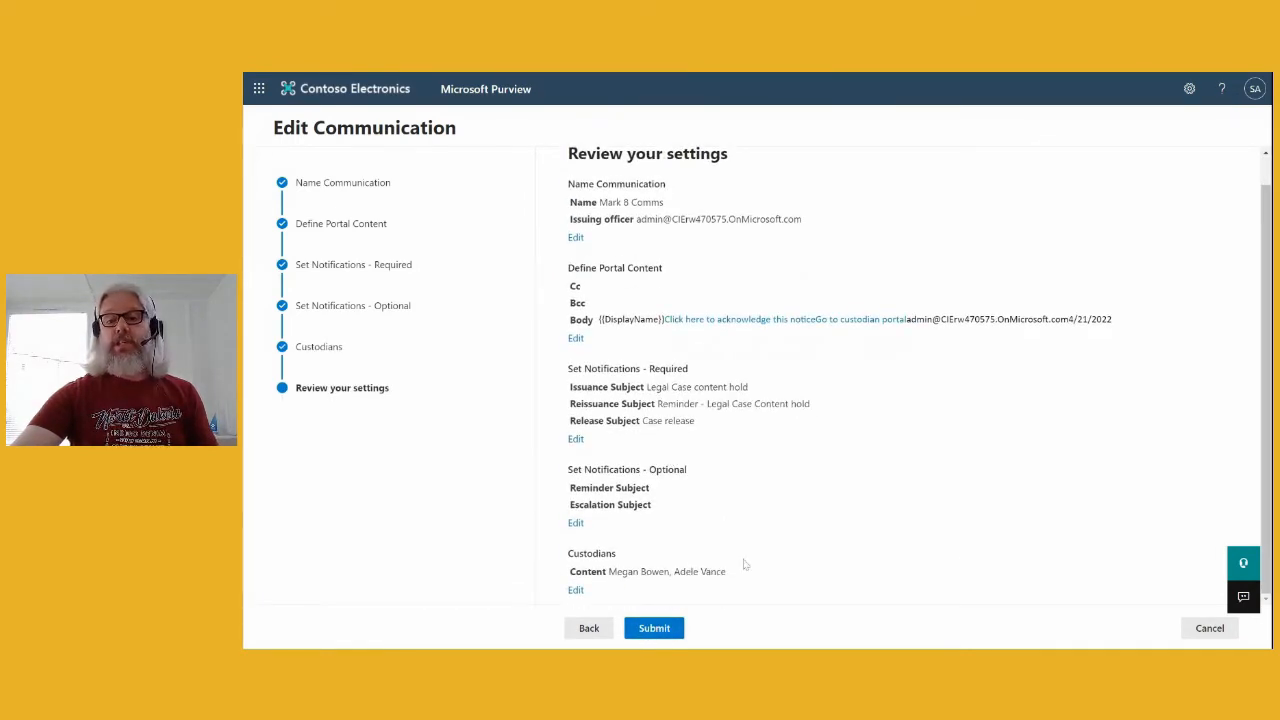
pyautogui.click(1208, 630)
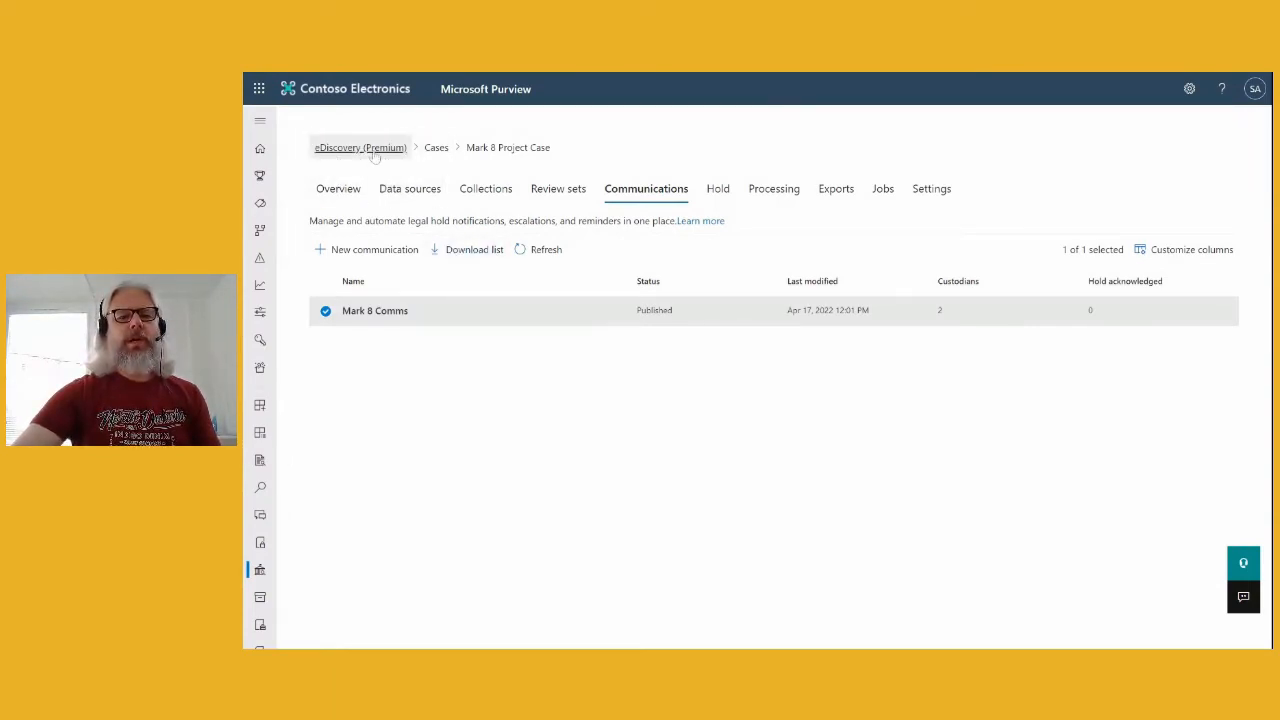
# - Go from Cases to the eDiscovery (Premium) settings' Communication Library, which lists template Test
pyautogui.click(440, 150)
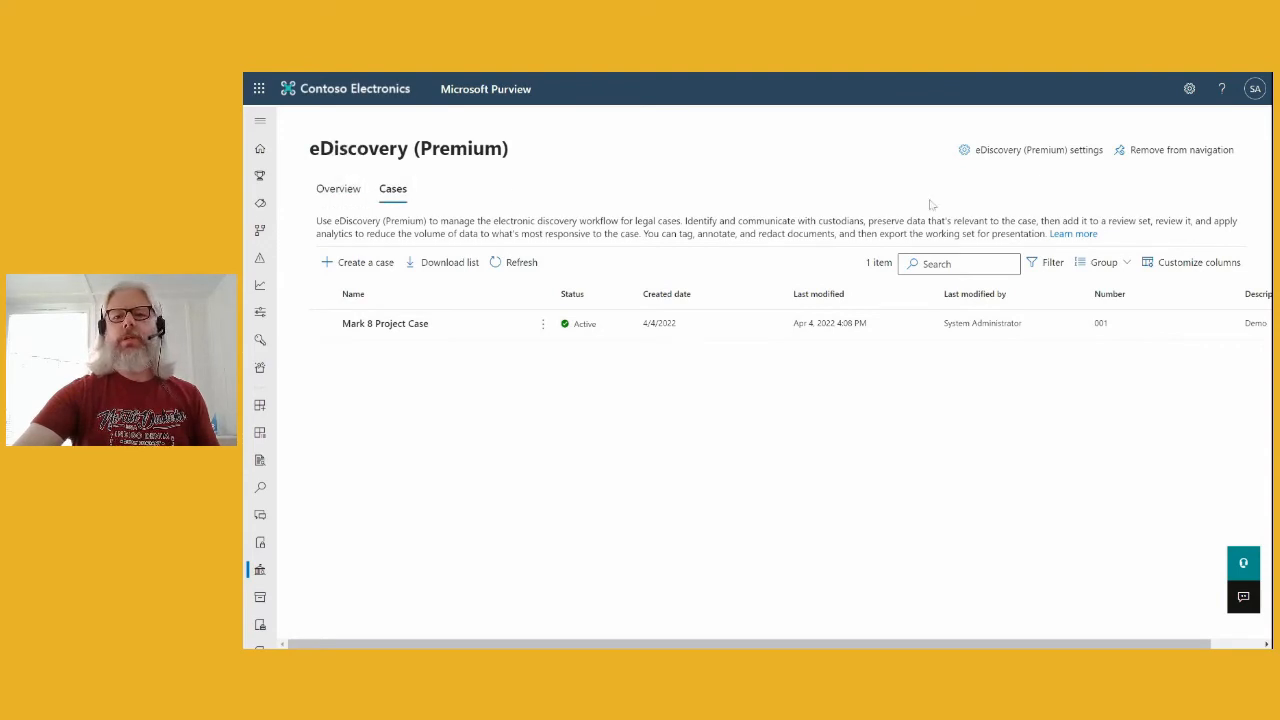
pyautogui.click(1037, 152)
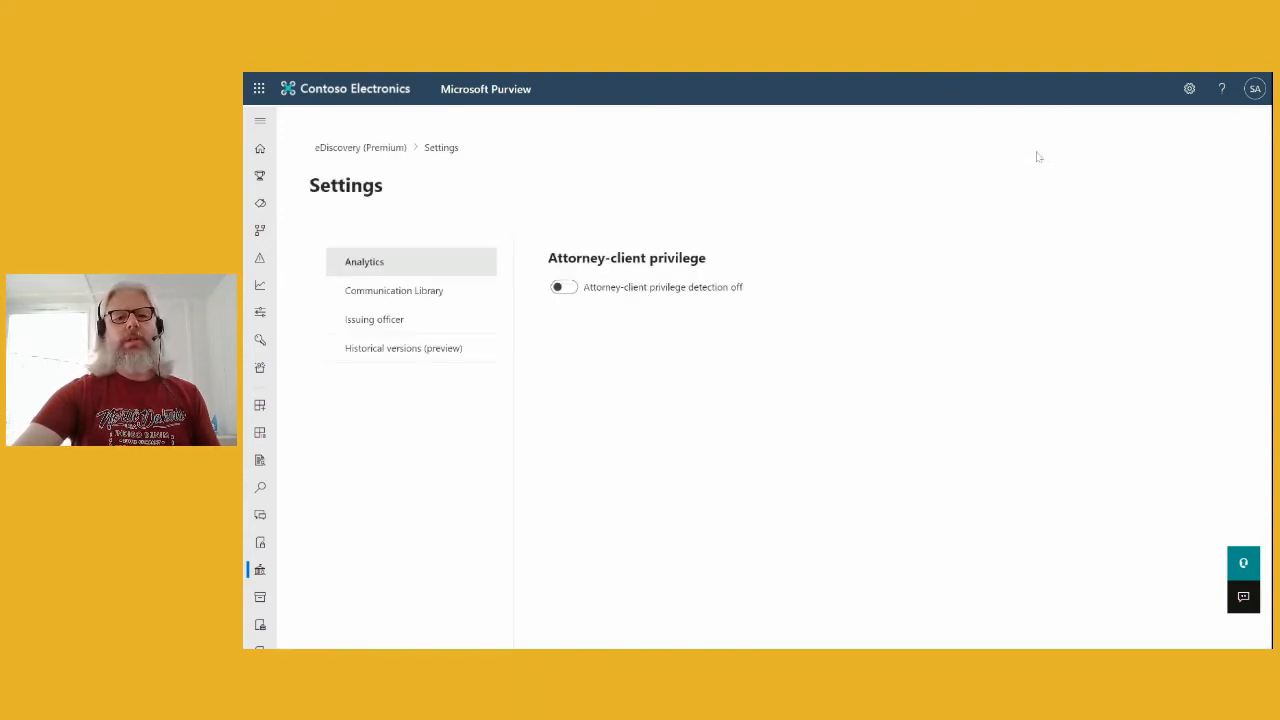
pyautogui.click(343, 148)
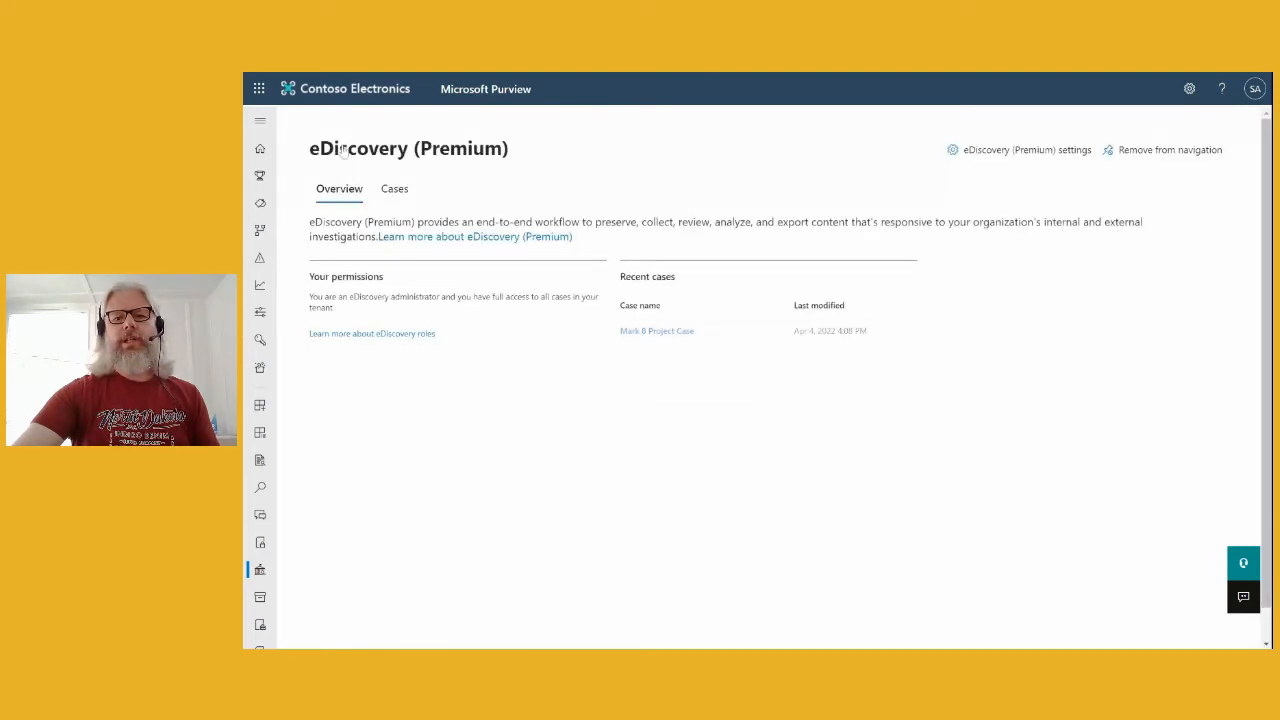
pyautogui.click(1025, 155)
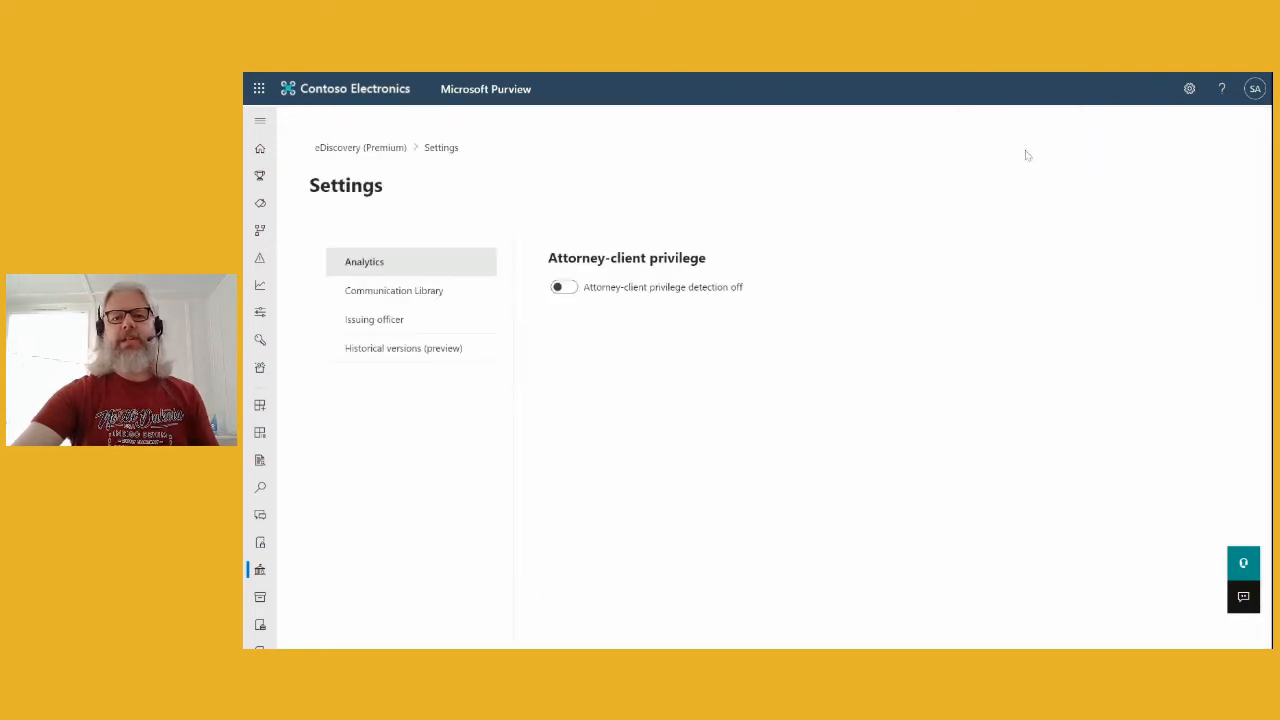
pyautogui.click(421, 303)
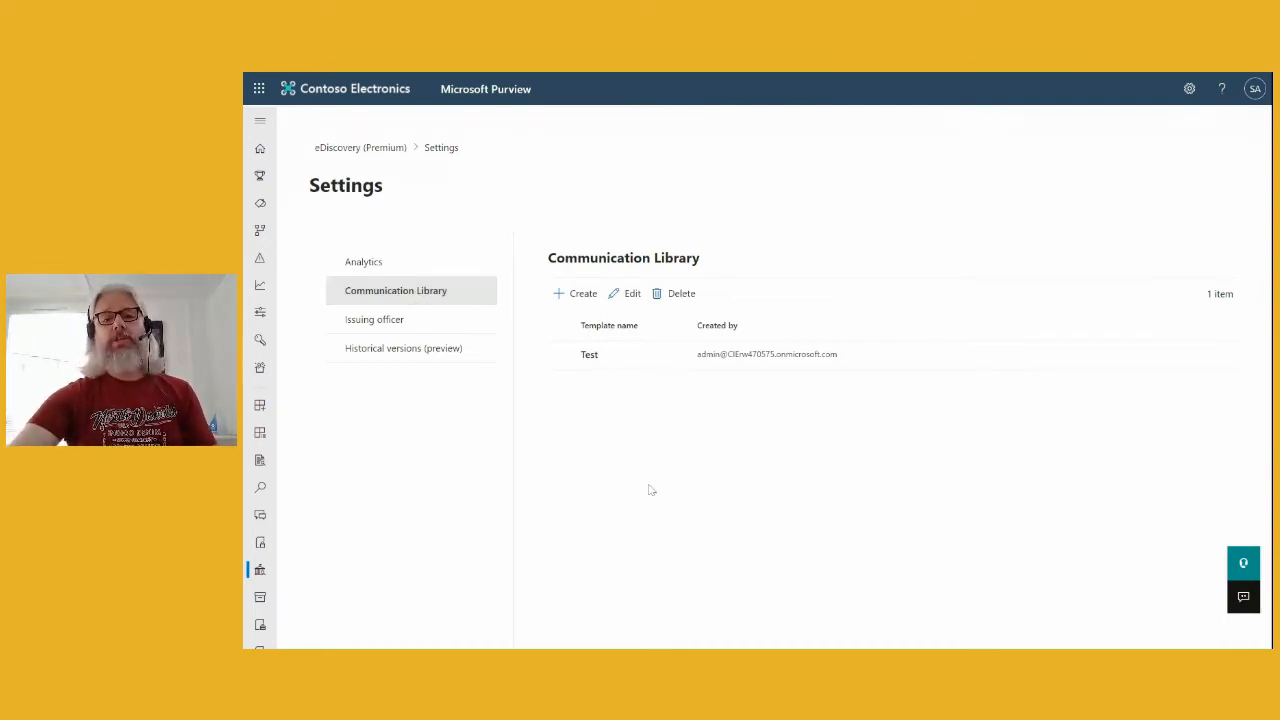
pyautogui.click(566, 293)
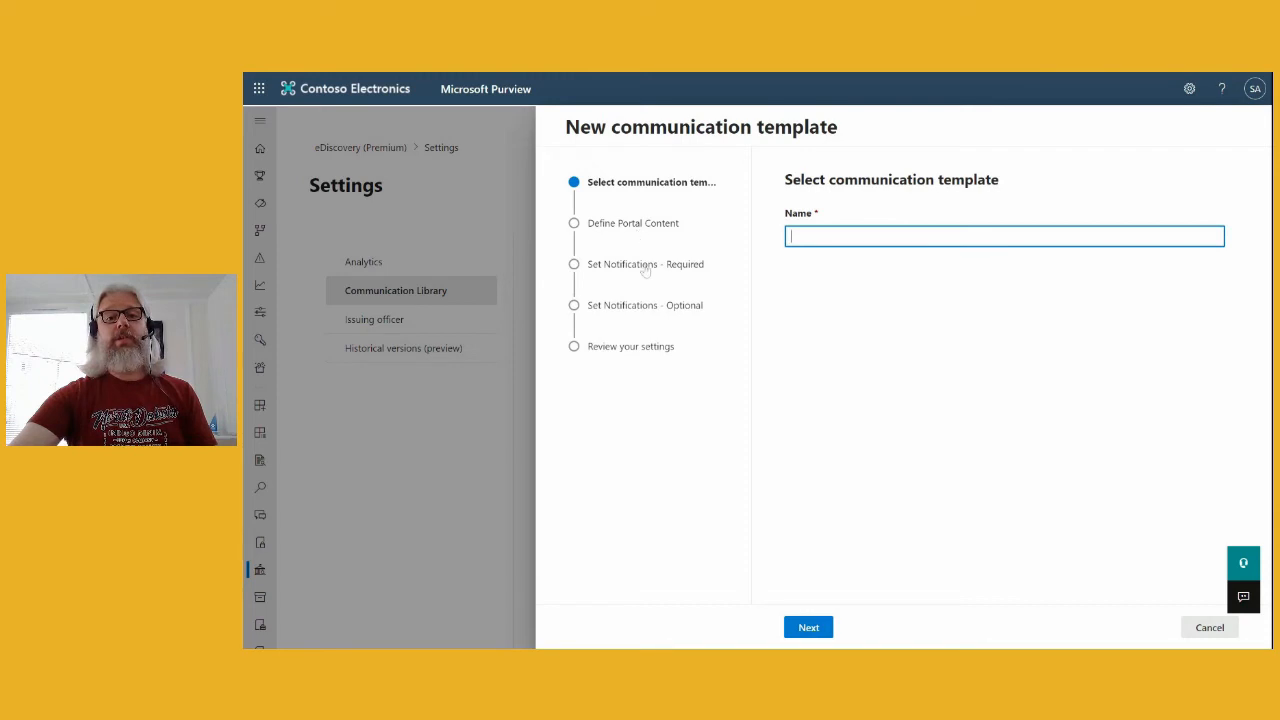
pyautogui.click(1209, 627)
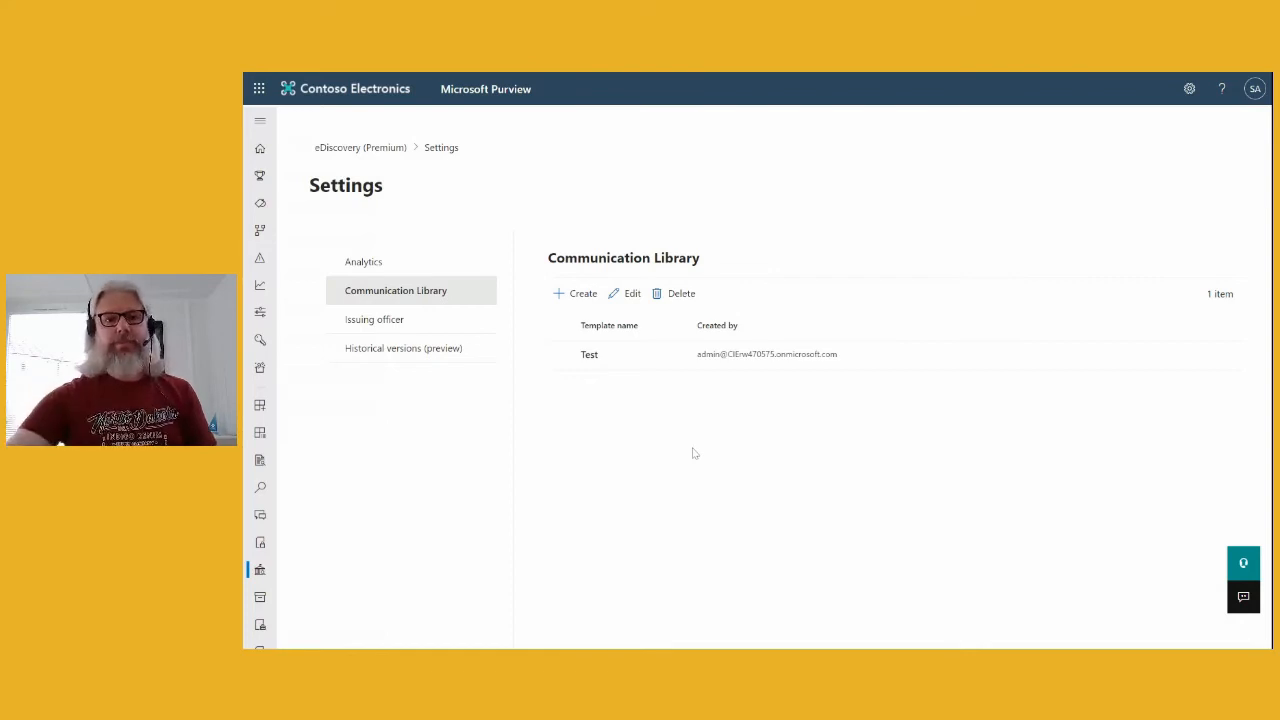
pyautogui.click(600, 358)
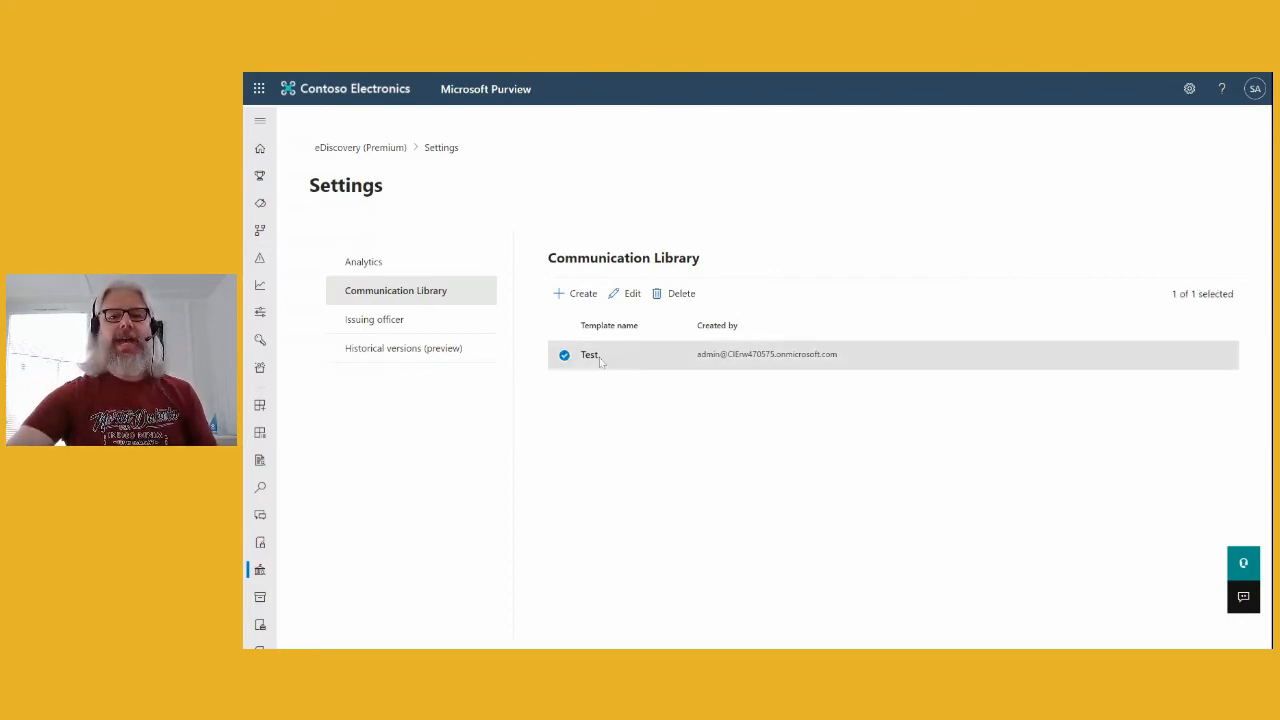
# - Edit the Test template, step through its content and notification pages, and submit it
pyautogui.click(629, 296)
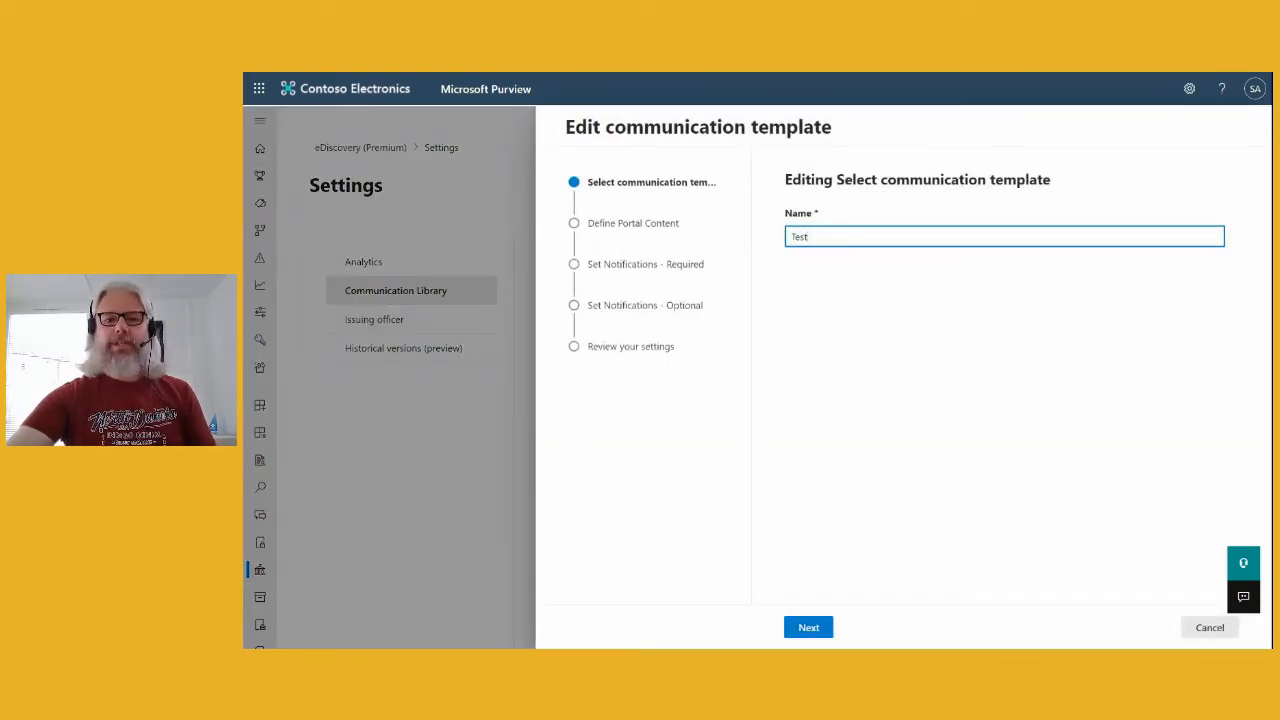
pyautogui.click(808, 627)
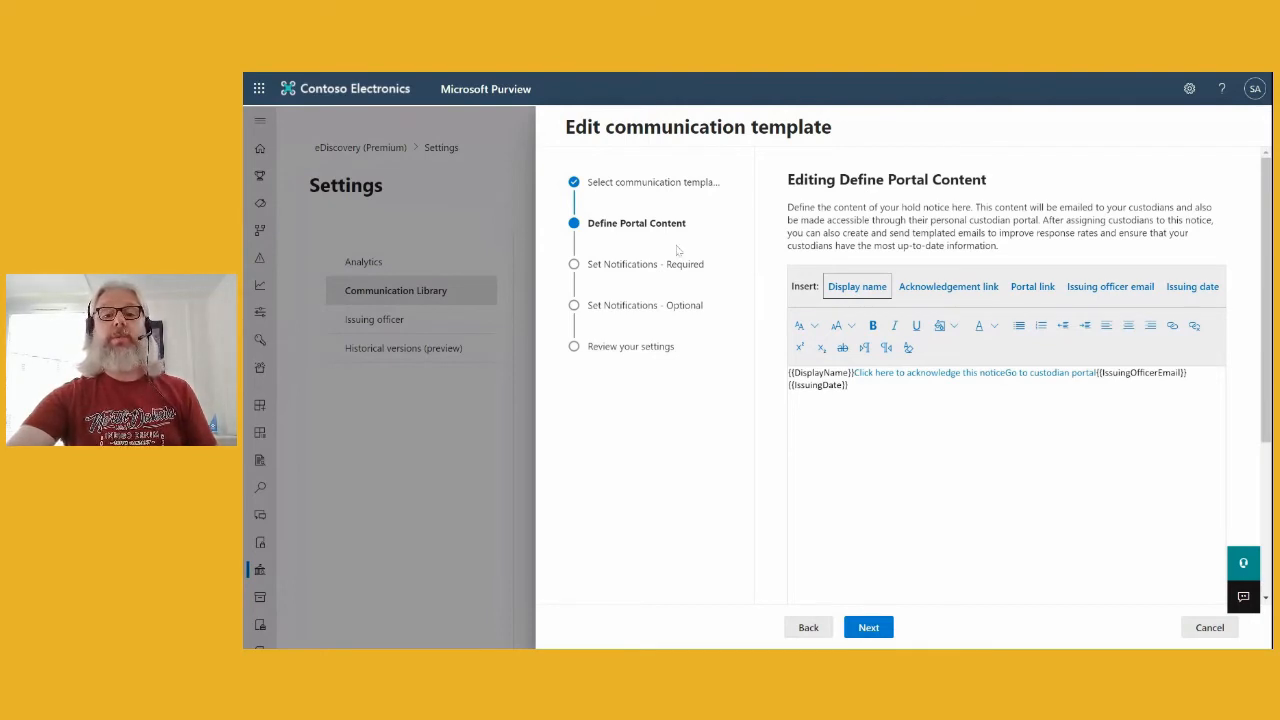
pyautogui.click(866, 625)
pyautogui.scroll(-5, 1007, 358)
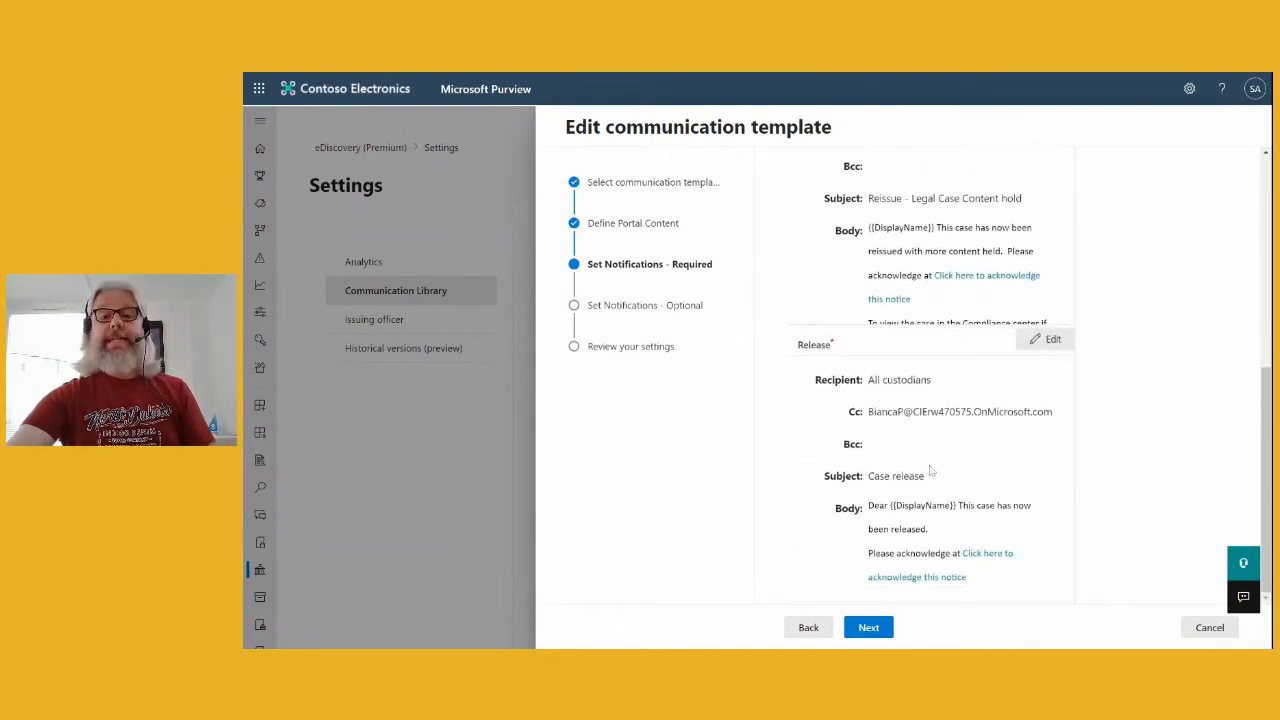
pyautogui.click(871, 630)
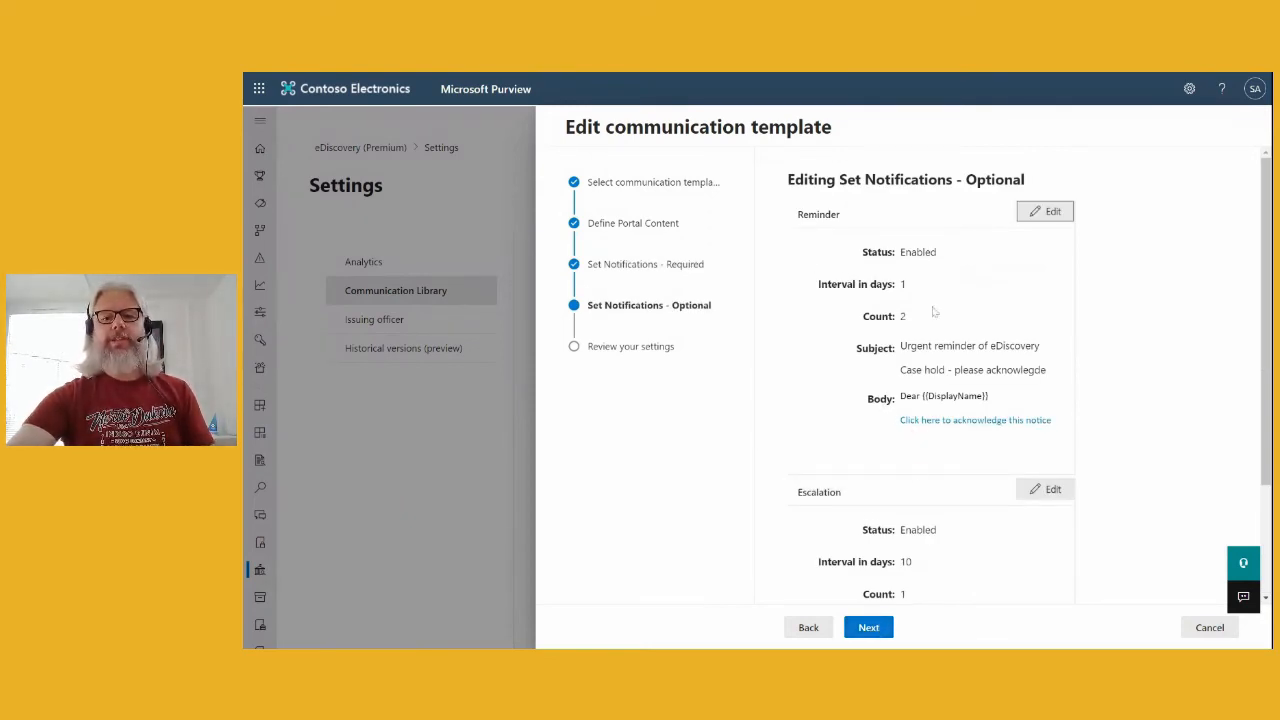
pyautogui.scroll(-3, 936, 340)
pyautogui.click(868, 627)
pyautogui.click(875, 628)
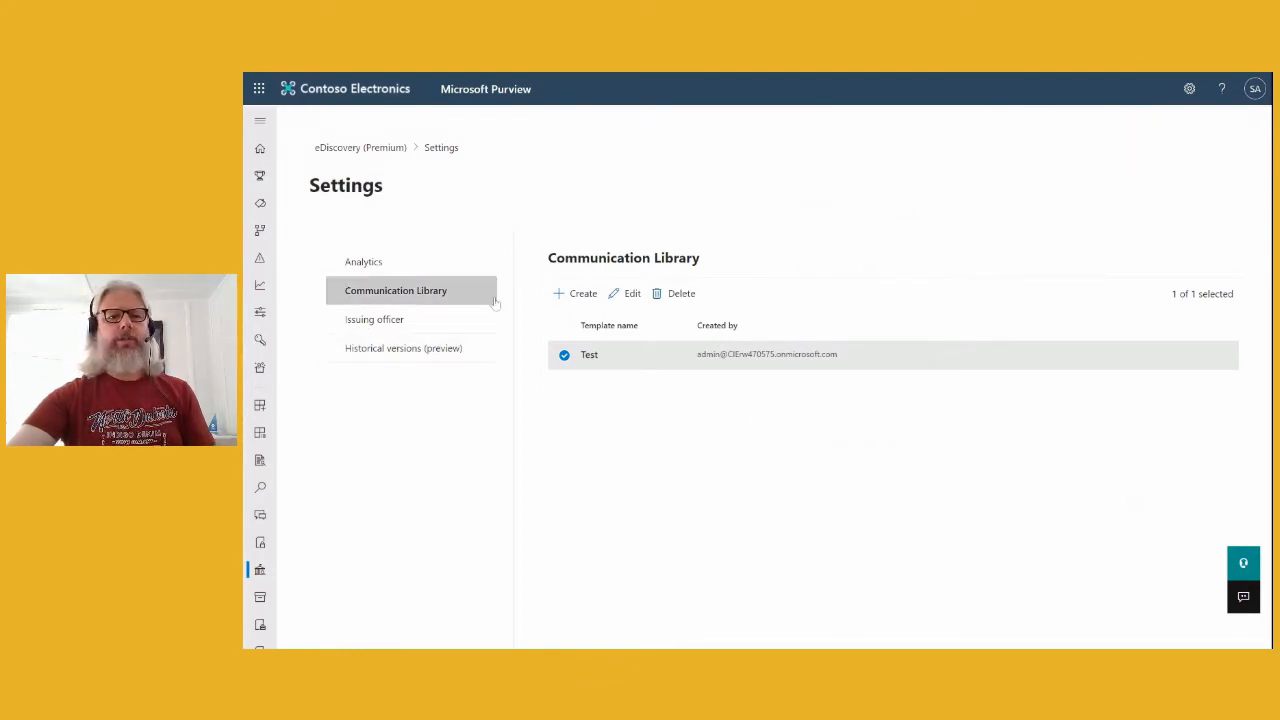
# - Go back through eDiscovery (Premium) Cases into Mark 8 Project Case and view its jobs
pyautogui.click(354, 148)
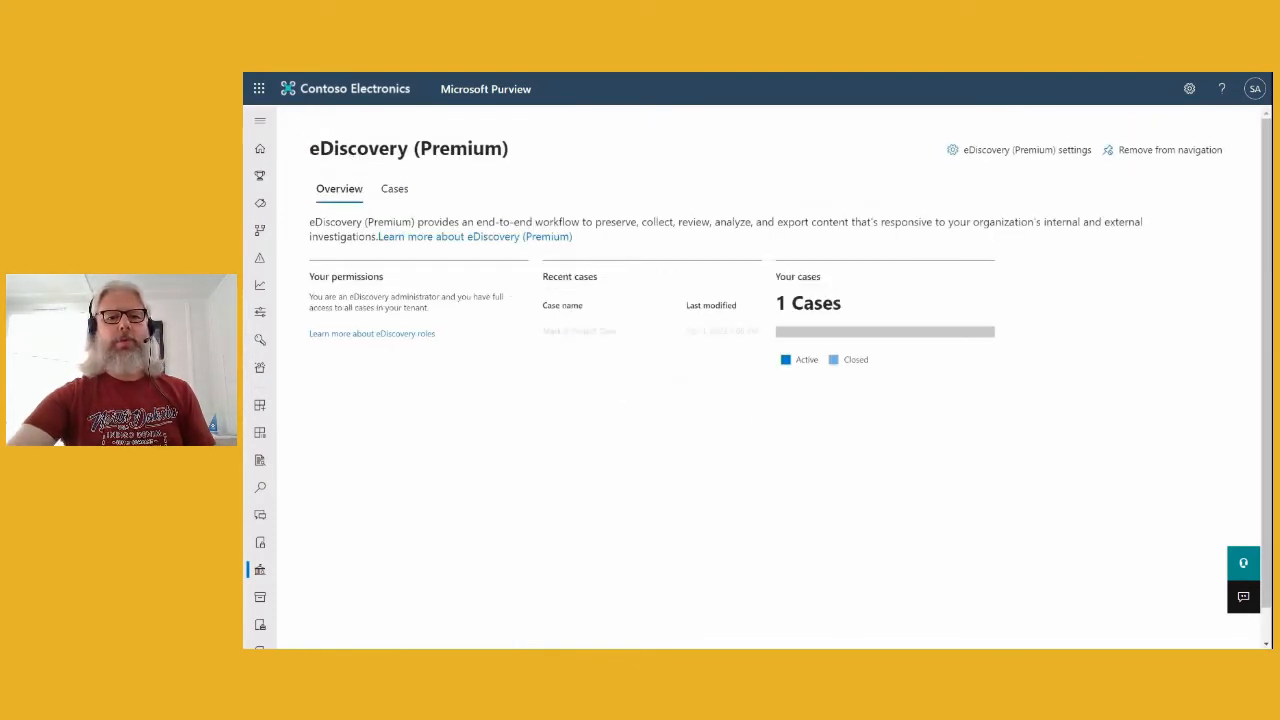
pyautogui.click(395, 189)
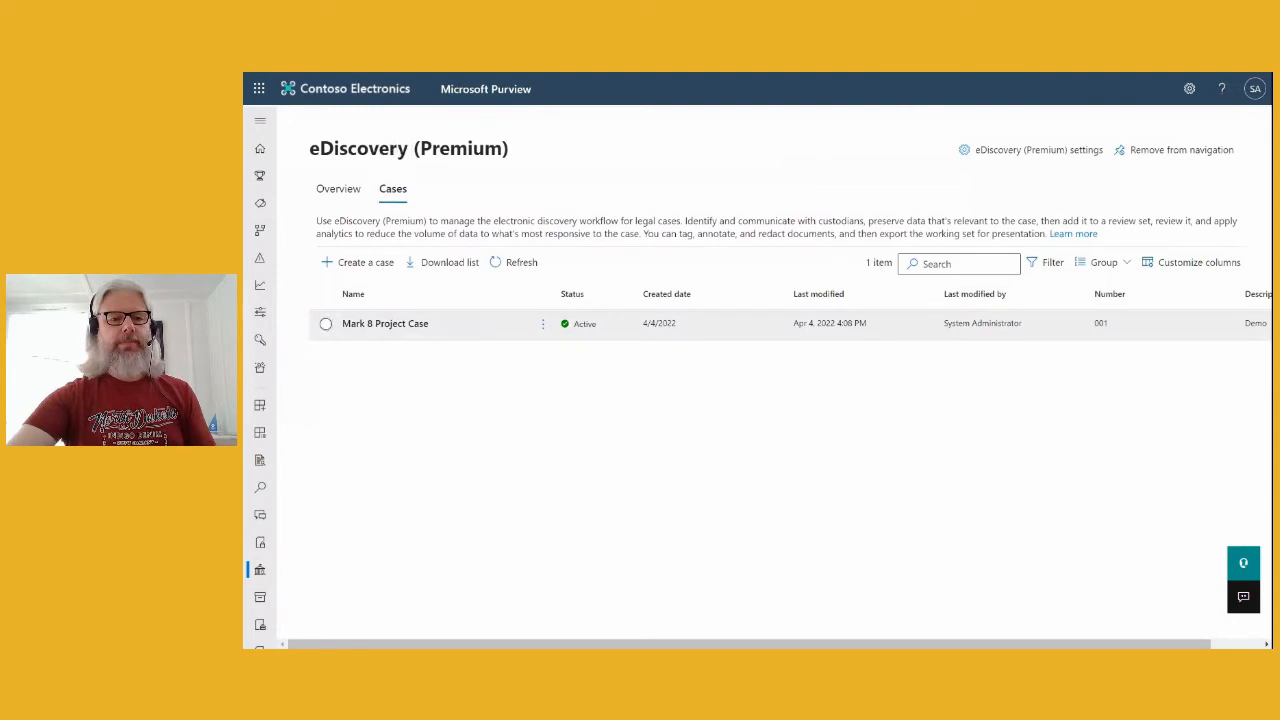
pyautogui.click(405, 326)
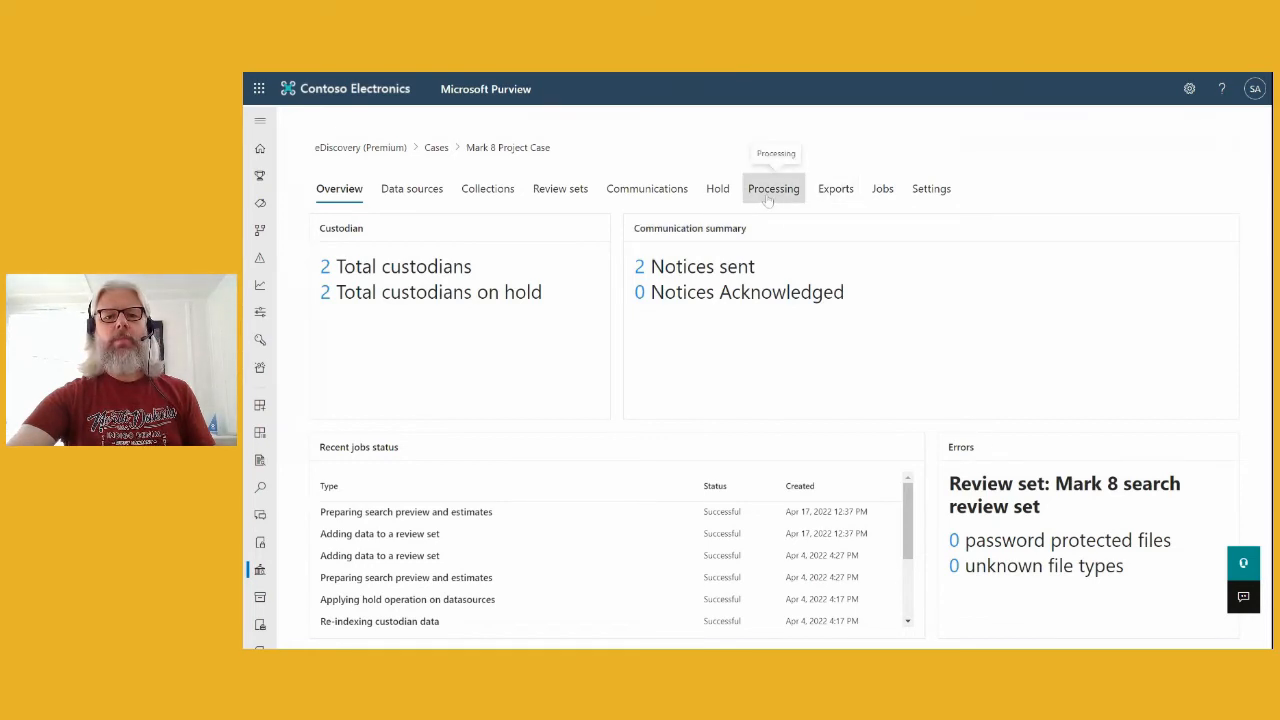
pyautogui.click(881, 190)
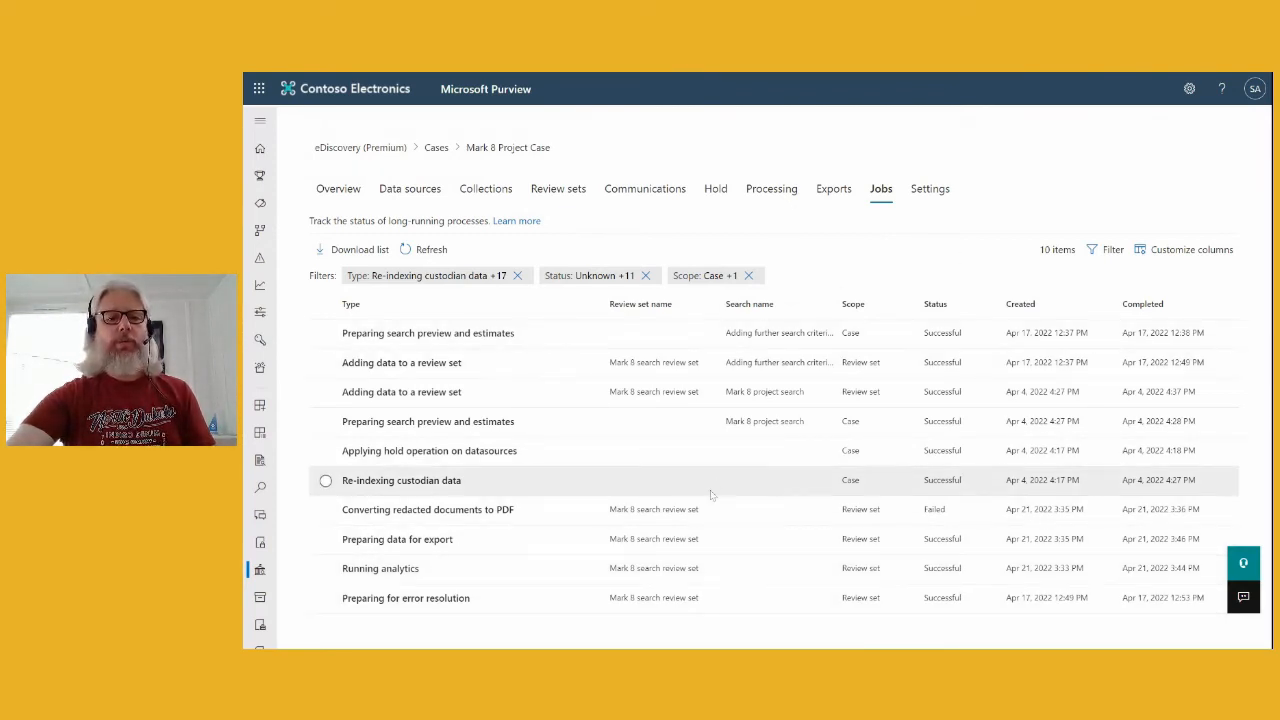
# - Show the case's exports and open the Export1 details
pyautogui.click(833, 190)
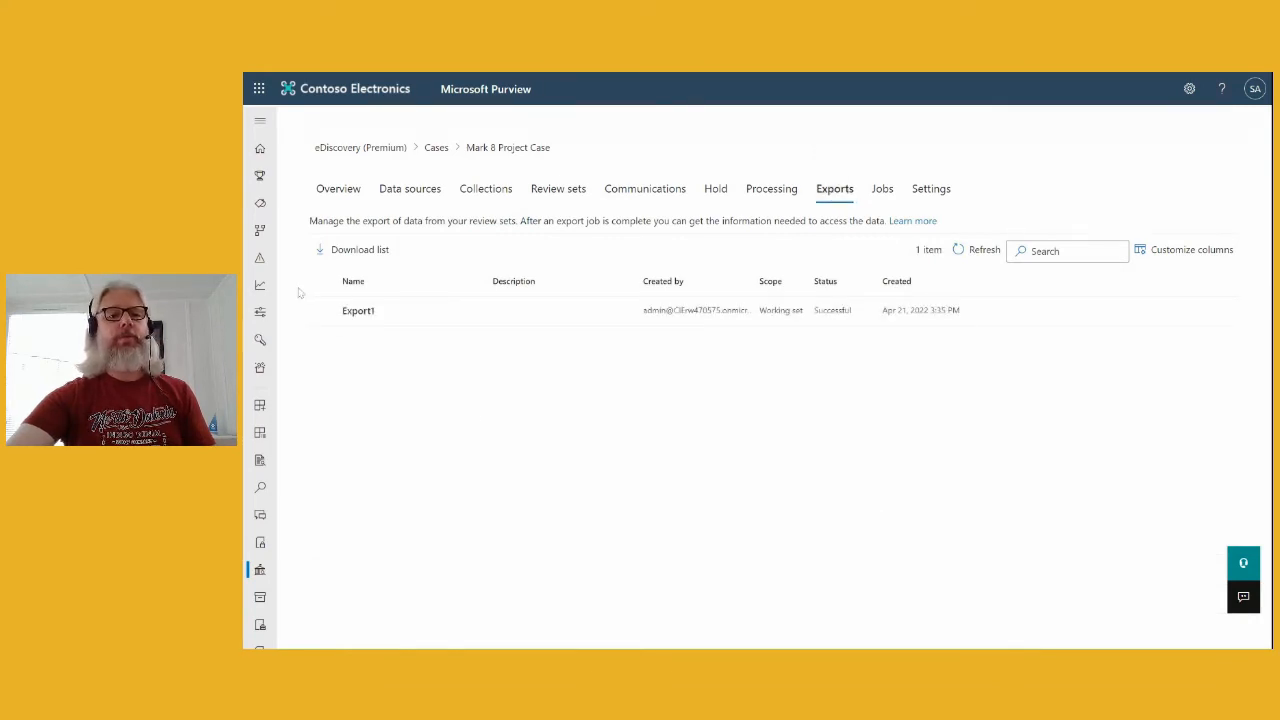
pyautogui.click(325, 311)
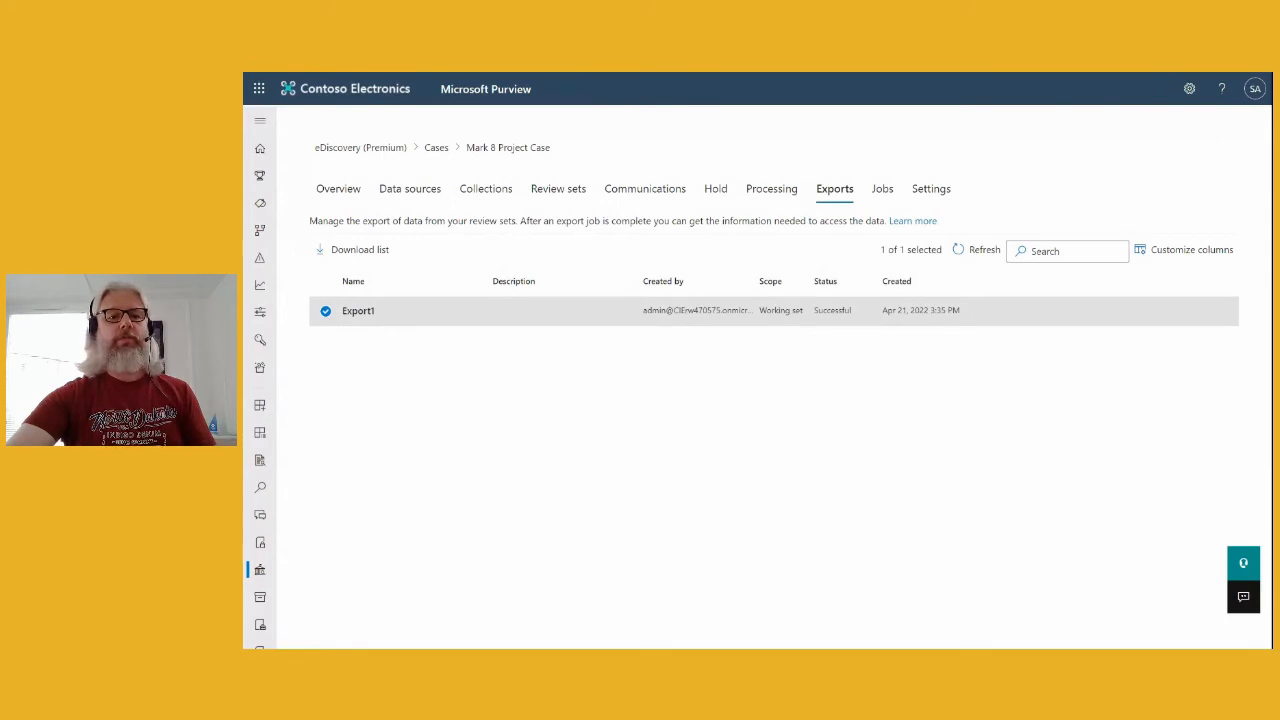
pyautogui.click(358, 311)
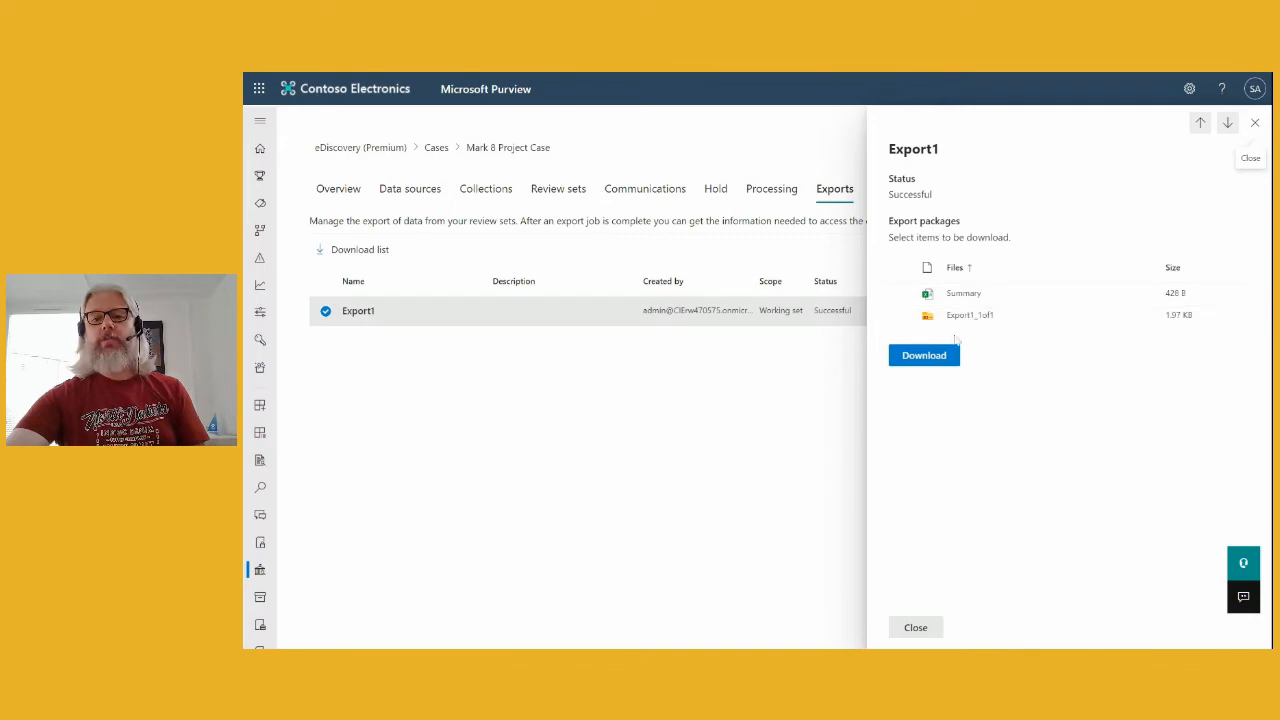
# - Select both Export1 packages, Summary and Export1_1of1, and request their download
pyautogui.click(935, 358)
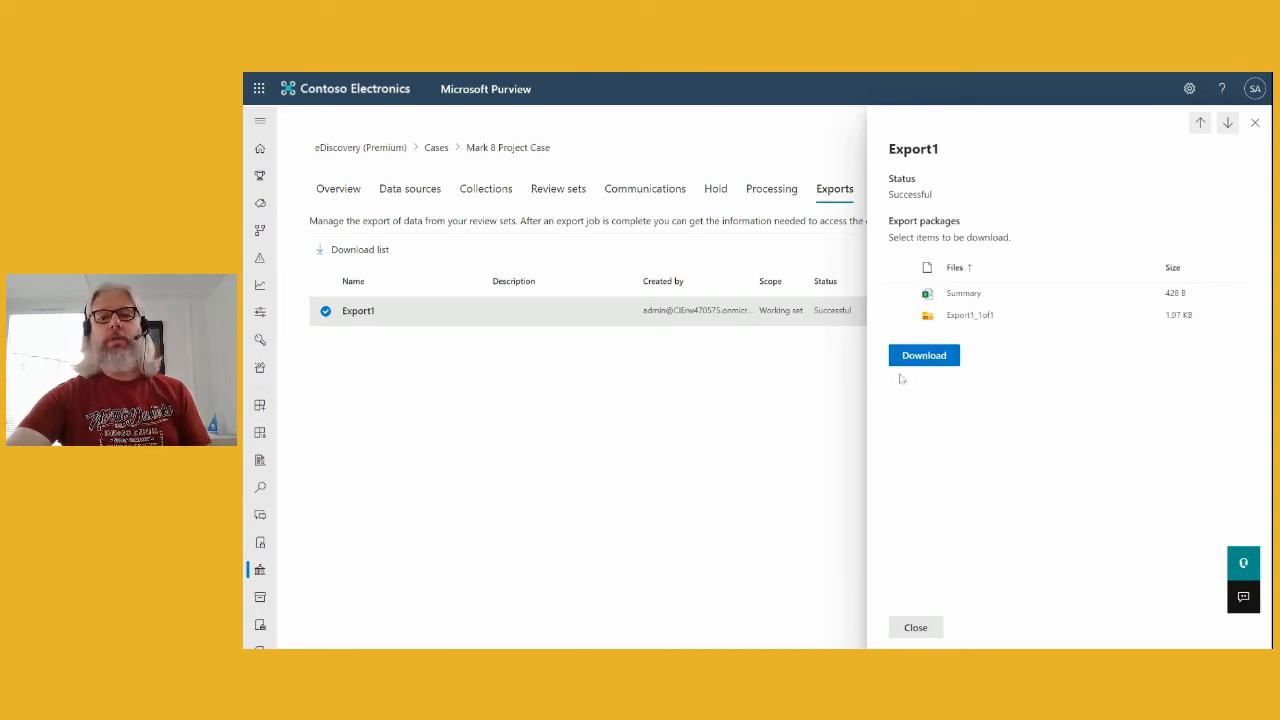
pyautogui.click(931, 360)
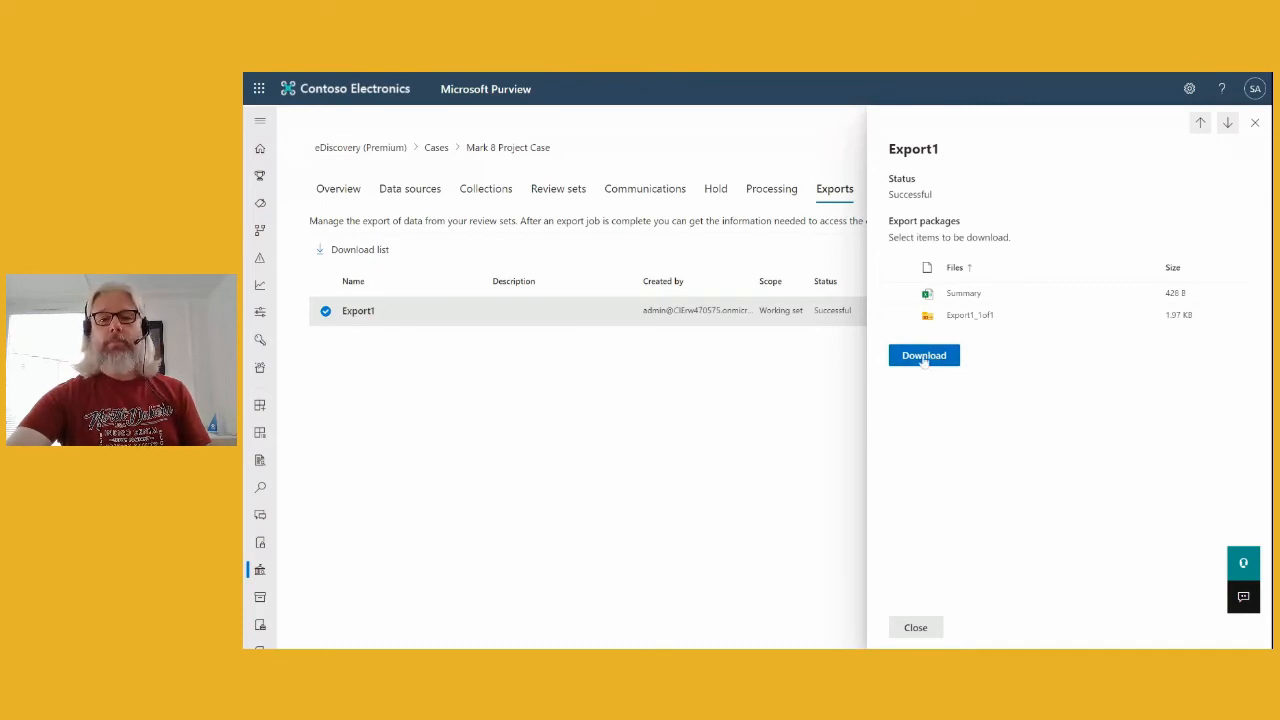
pyautogui.click(924, 358)
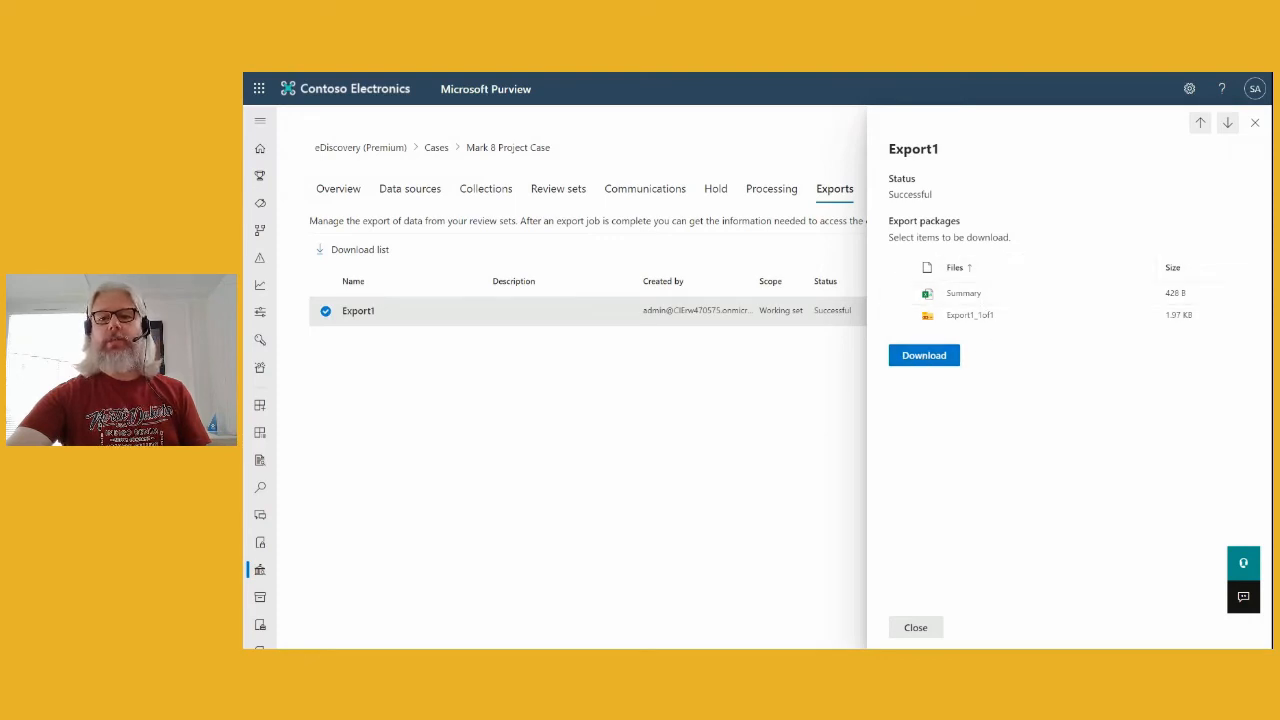
pyautogui.click(897, 267)
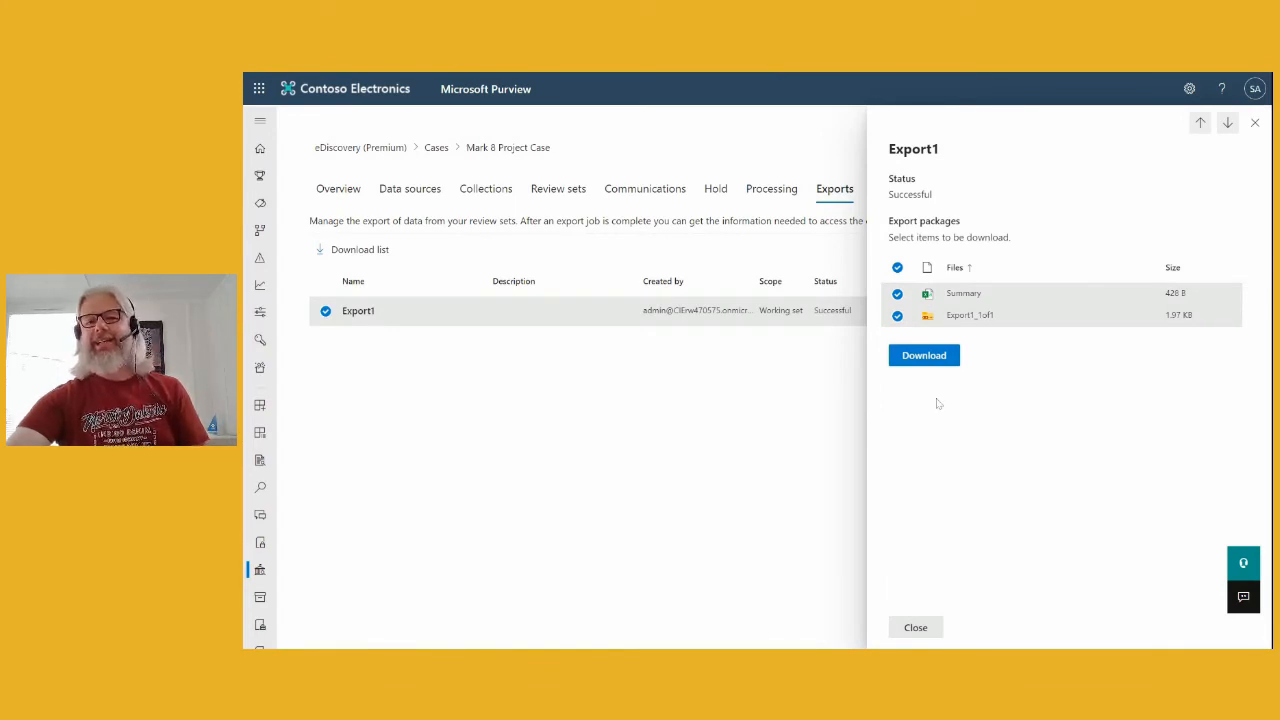
pyautogui.click(922, 358)
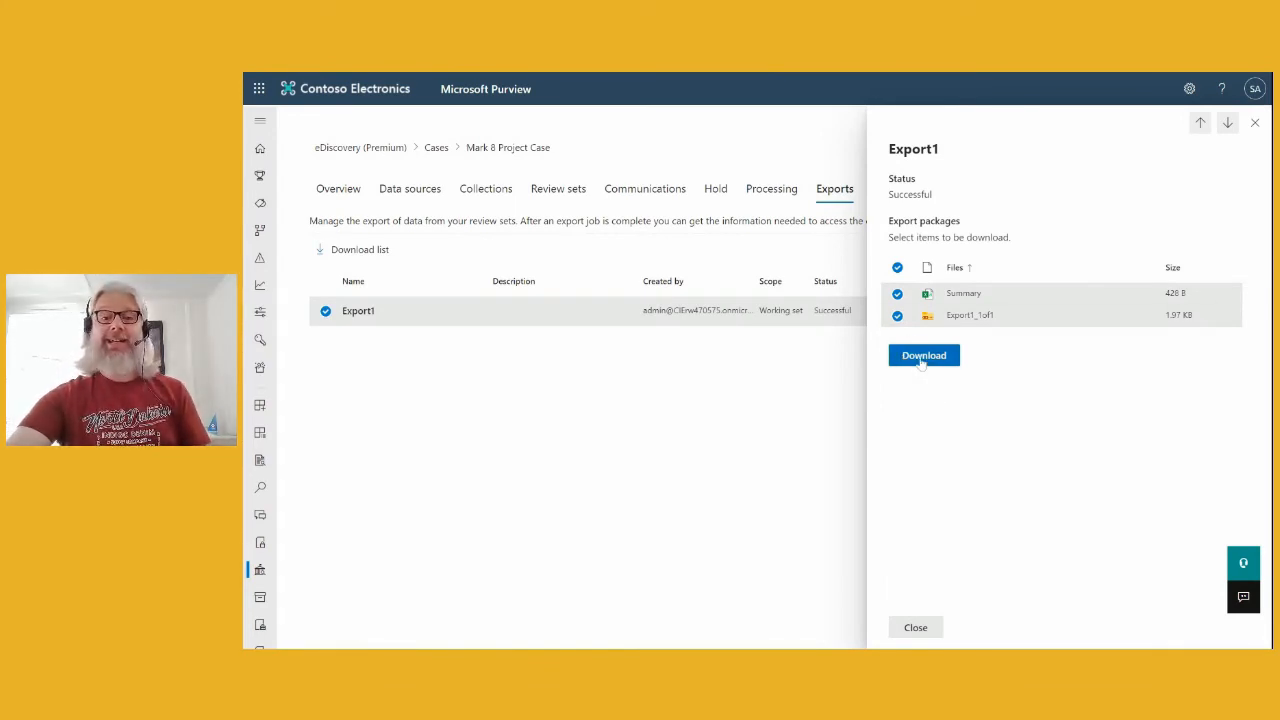
pyautogui.click(925, 363)
pyautogui.click(932, 365)
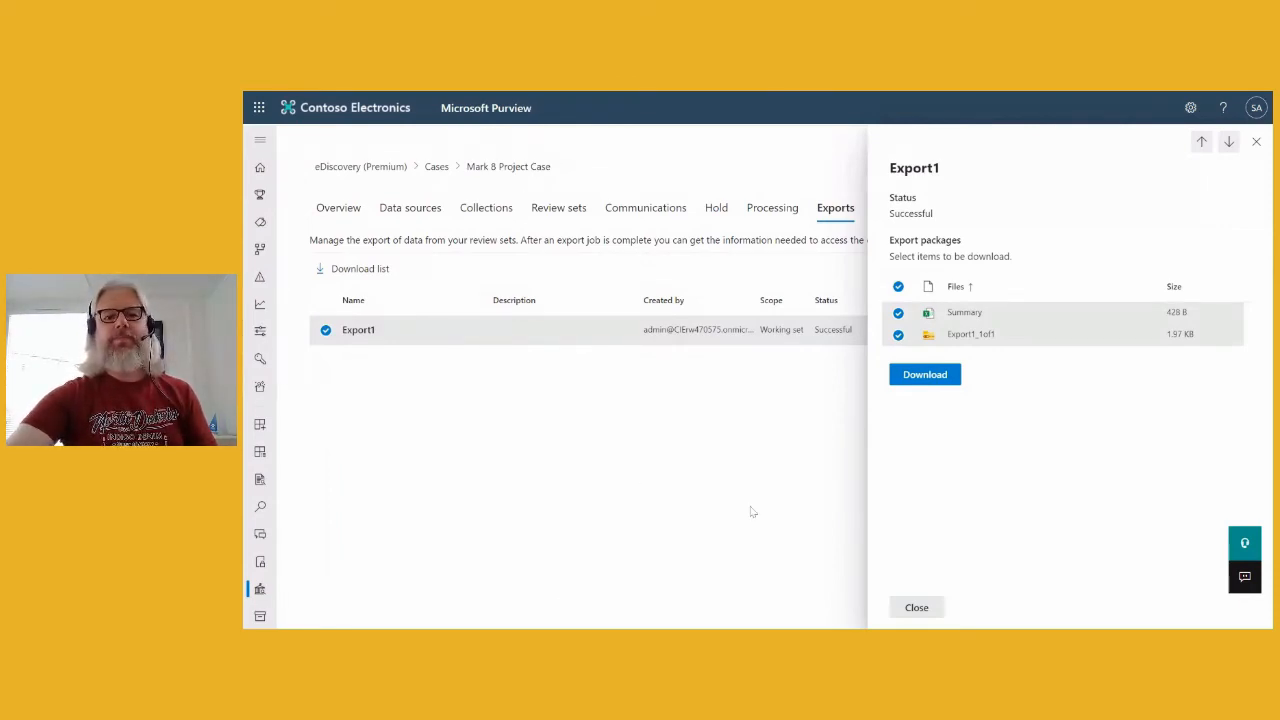
pyautogui.click(1256, 143)
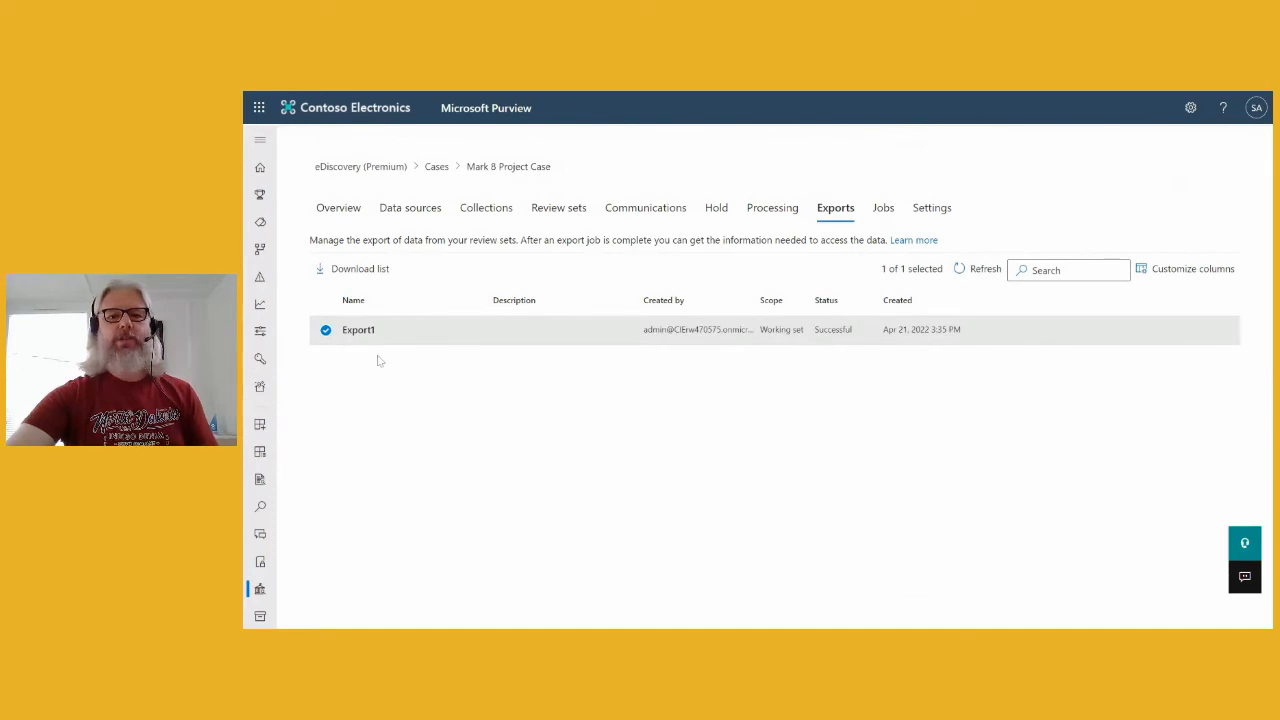
# - Return via Cases to Mark 8 Project Case and open the Mark 8 search review set
pyautogui.click(883, 208)
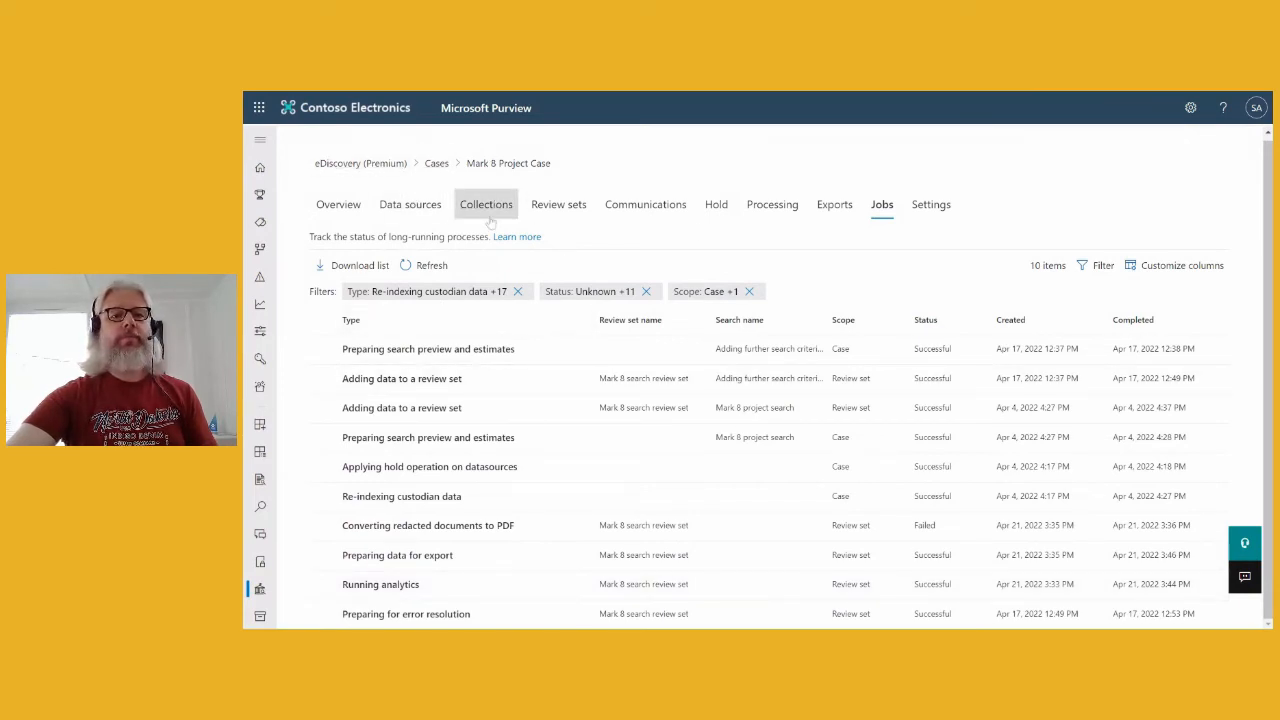
pyautogui.click(437, 164)
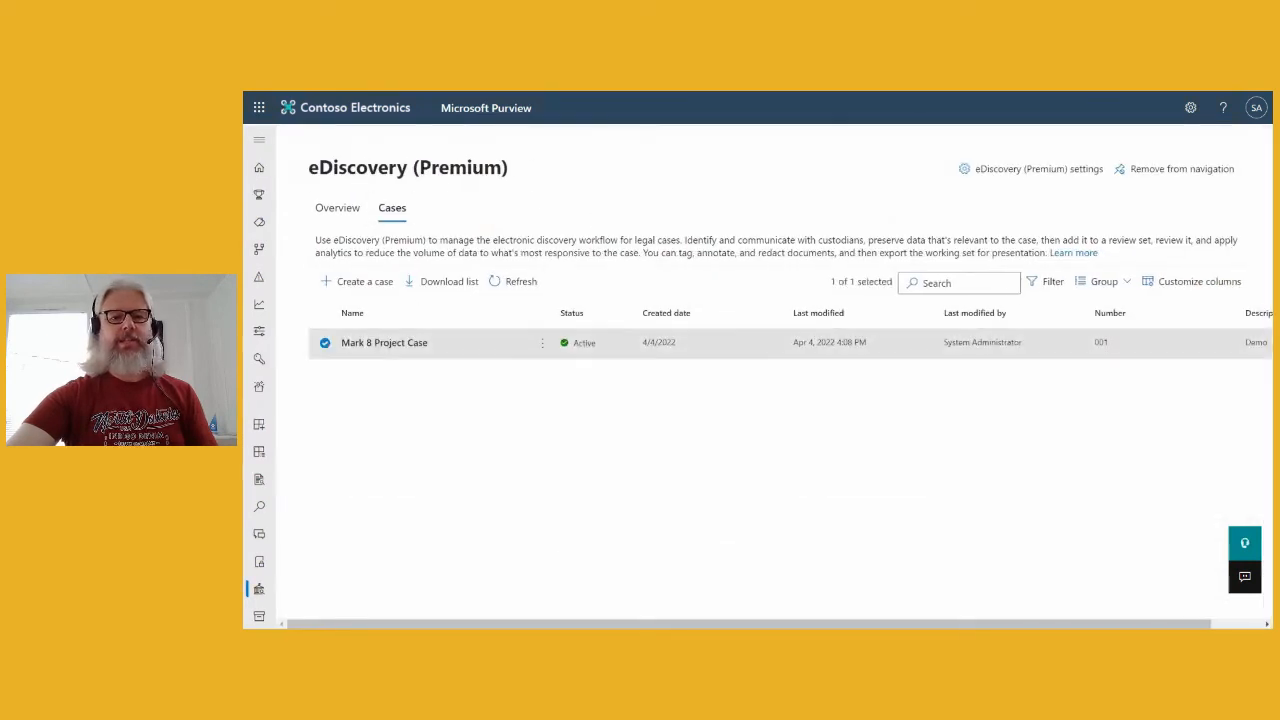
pyautogui.click(410, 344)
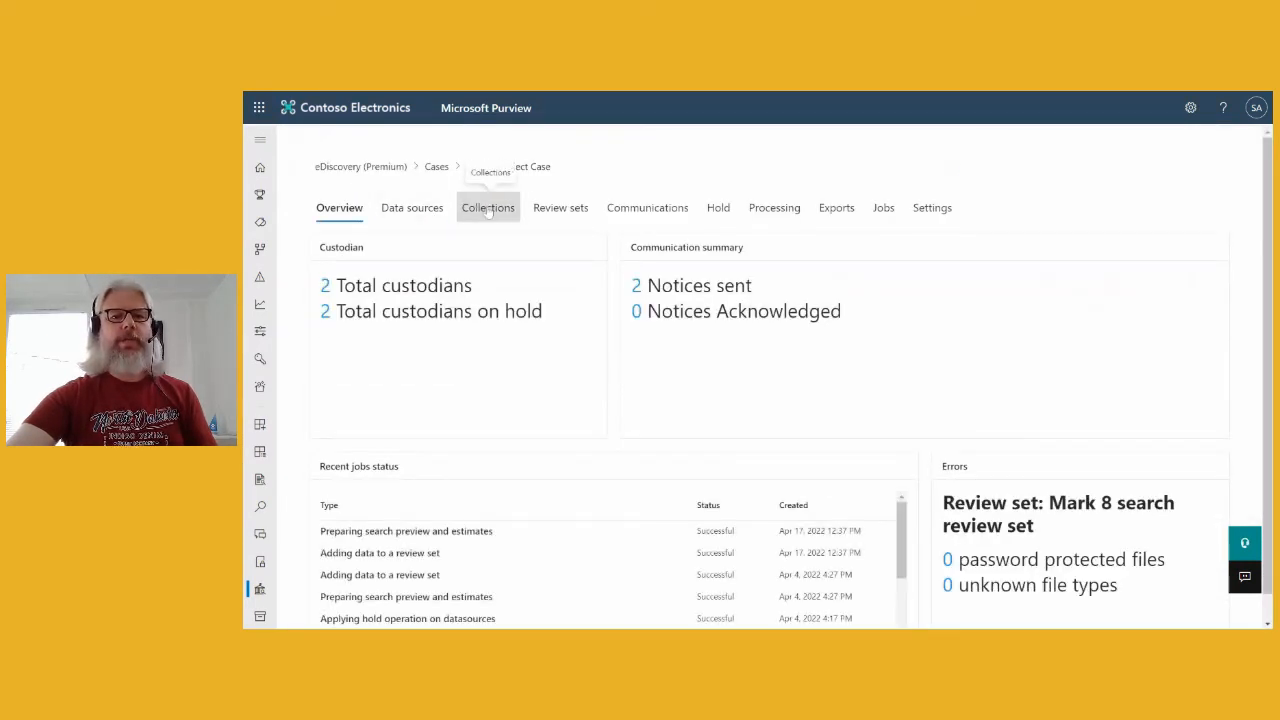
pyautogui.click(555, 208)
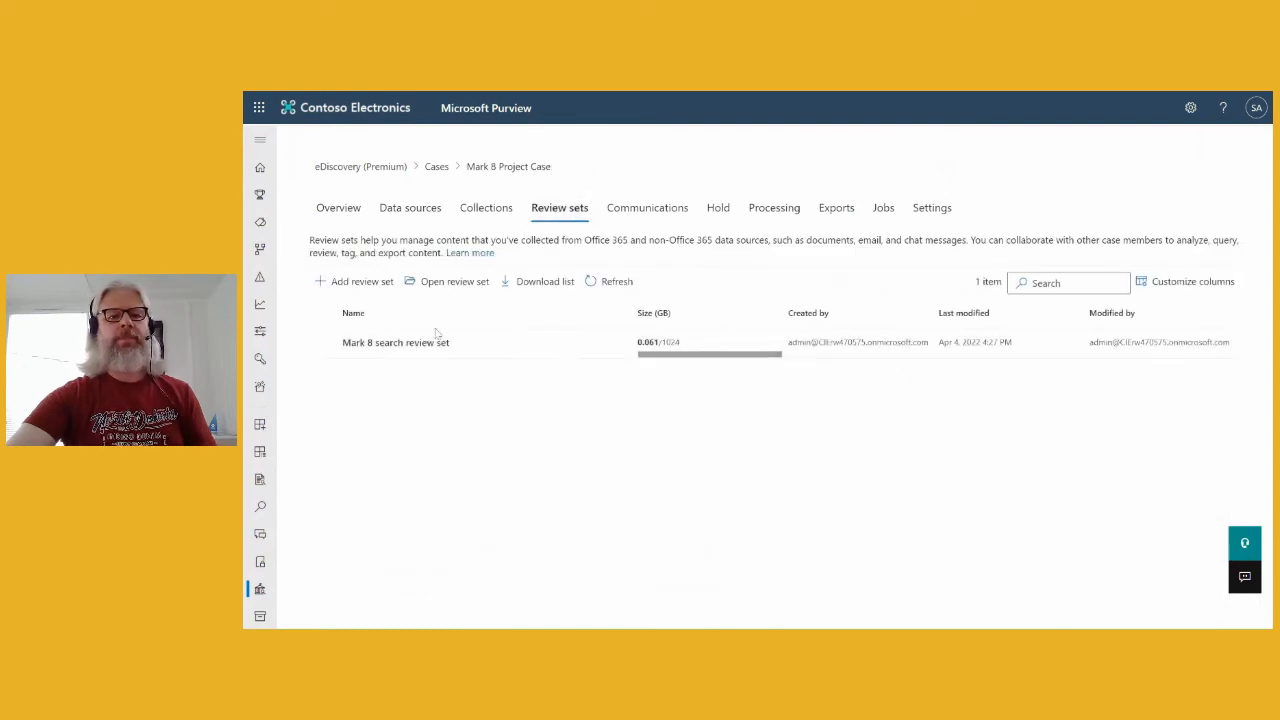
pyautogui.click(403, 352)
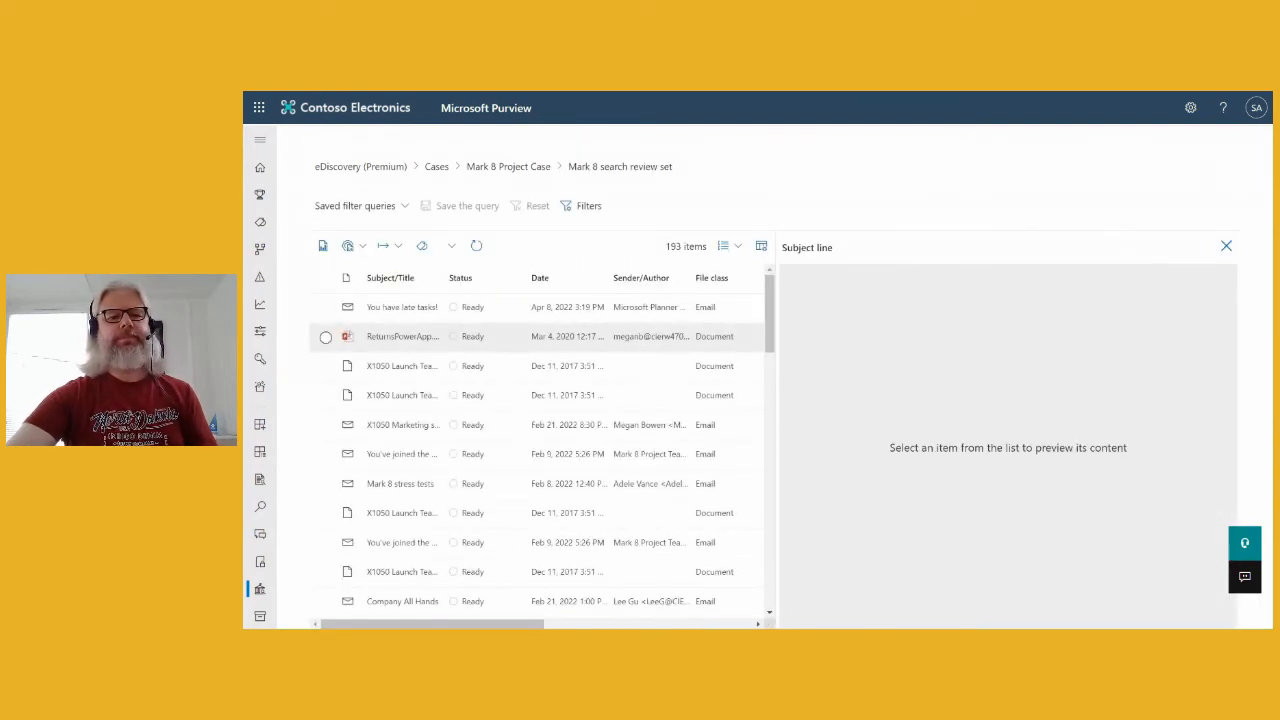
# - Run Add new documents to analytics on the review set and acknowledge the incremental job
pyautogui.click(363, 247)
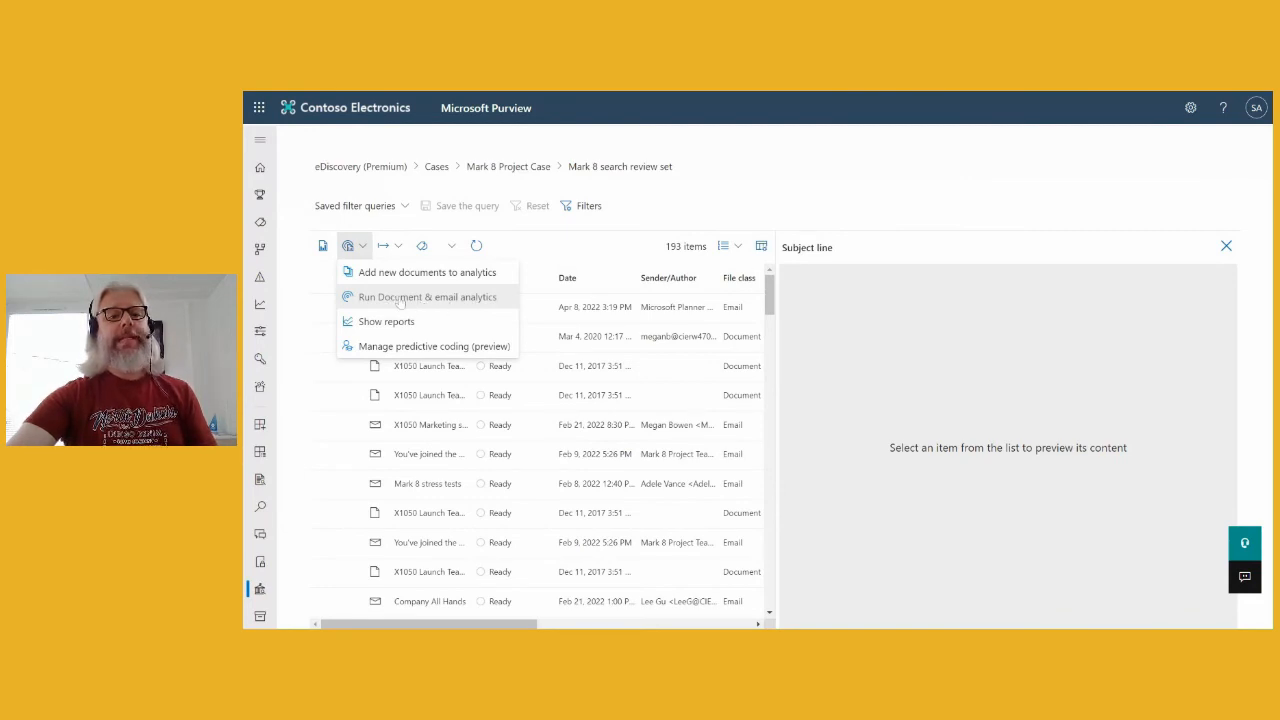
pyautogui.click(378, 273)
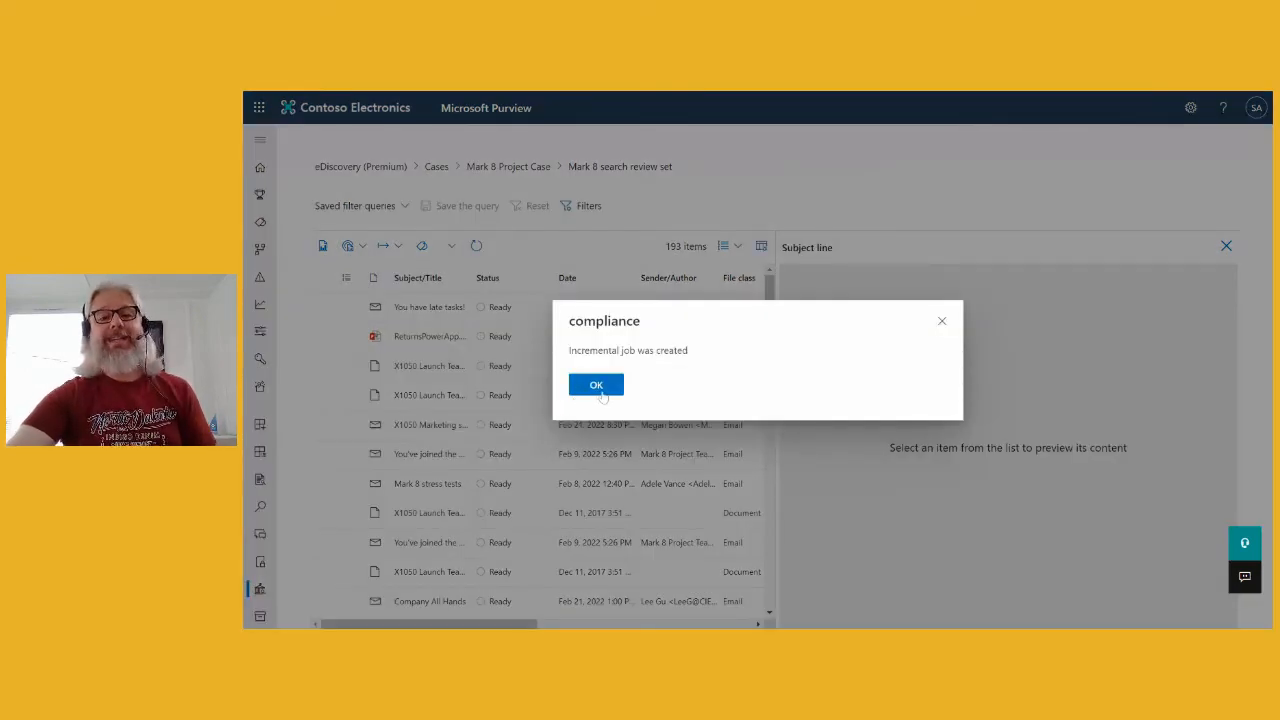
pyautogui.click(597, 386)
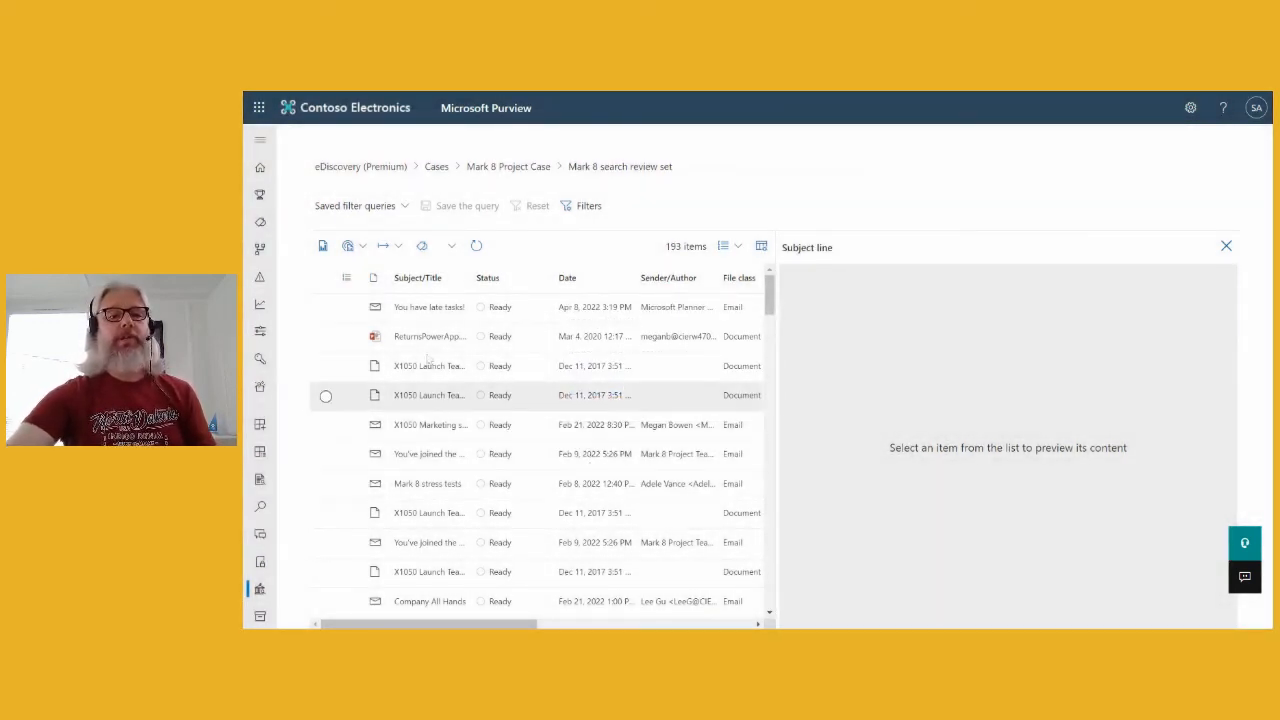
# - View the review set's analytics report, then close it
pyautogui.click(399, 247)
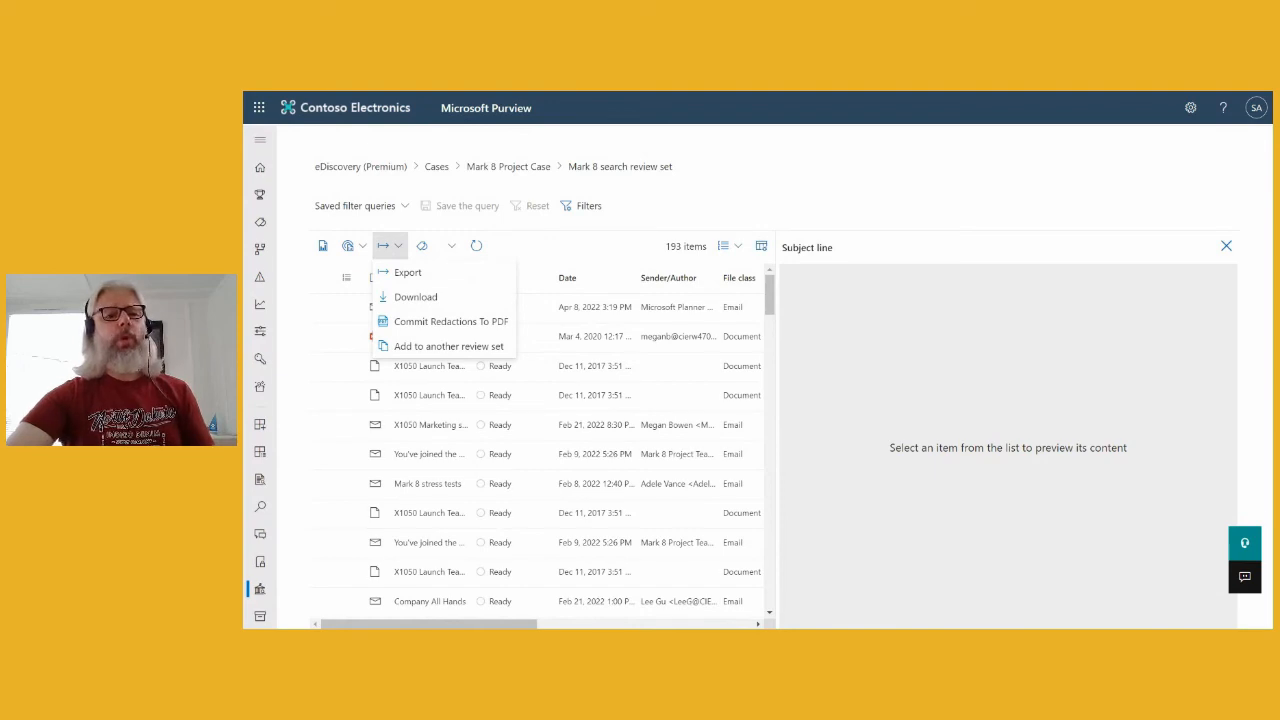
pyautogui.click(363, 247)
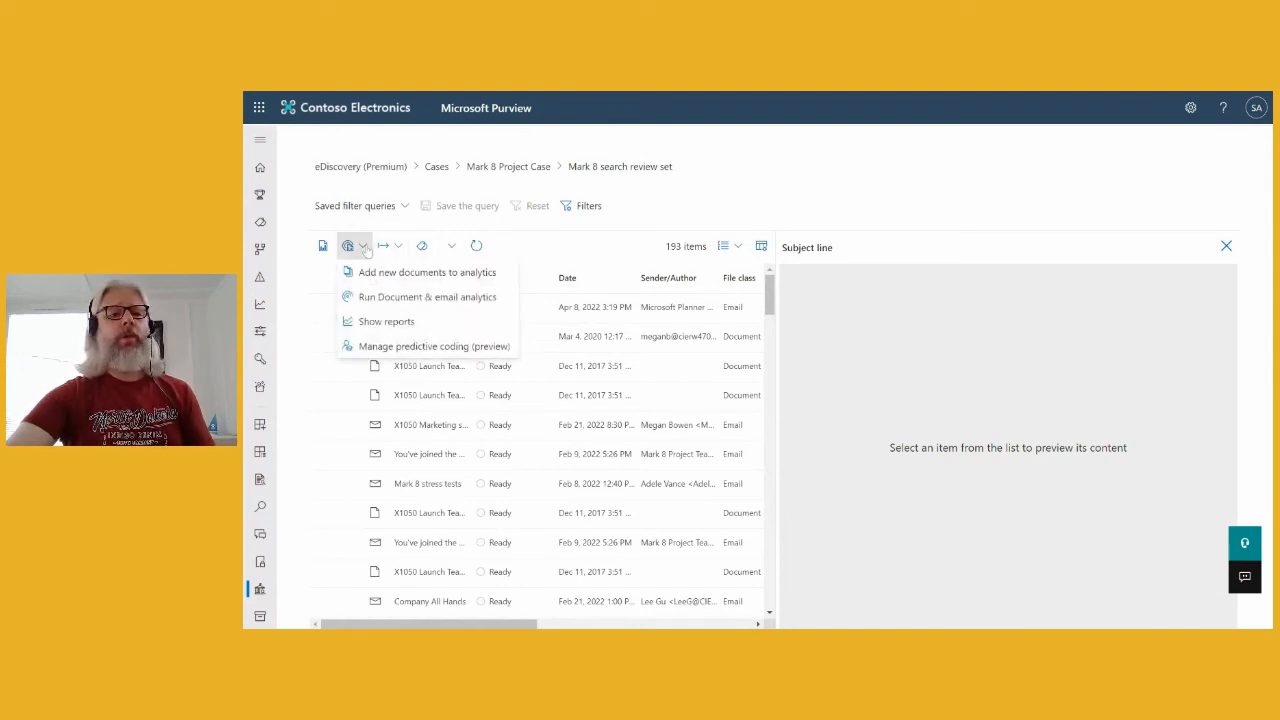
pyautogui.click(409, 327)
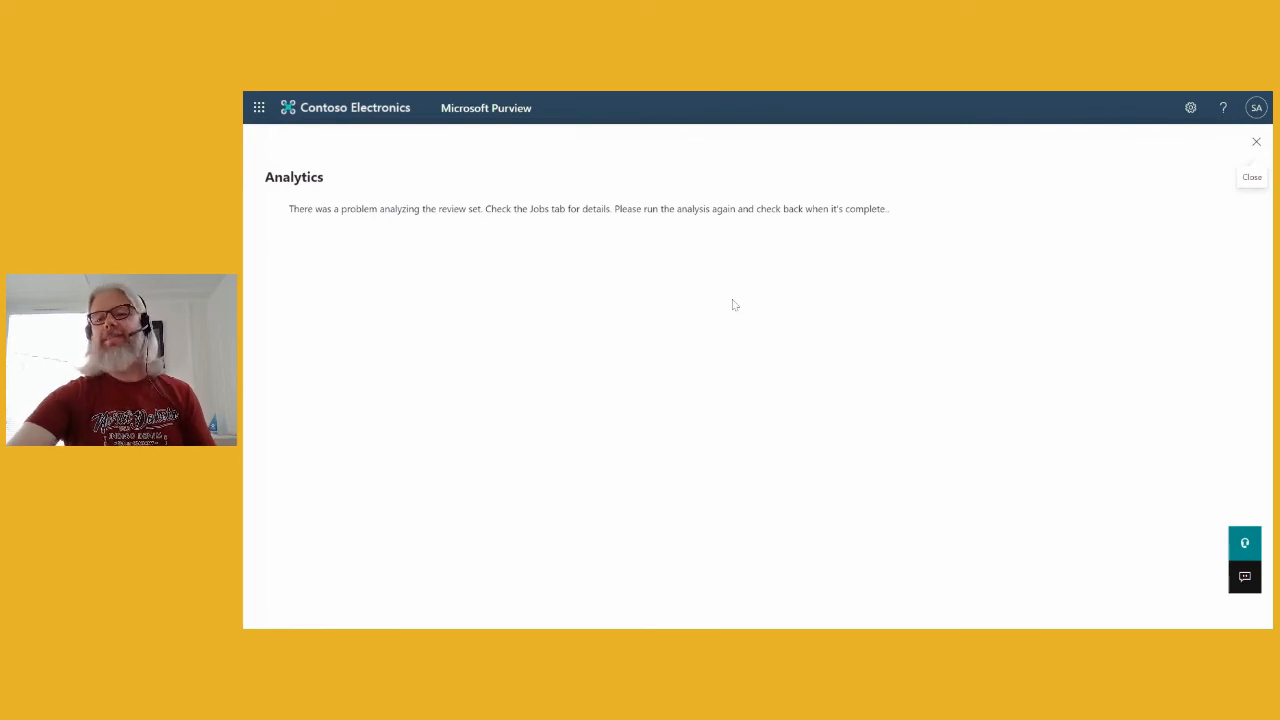
pyautogui.click(1256, 142)
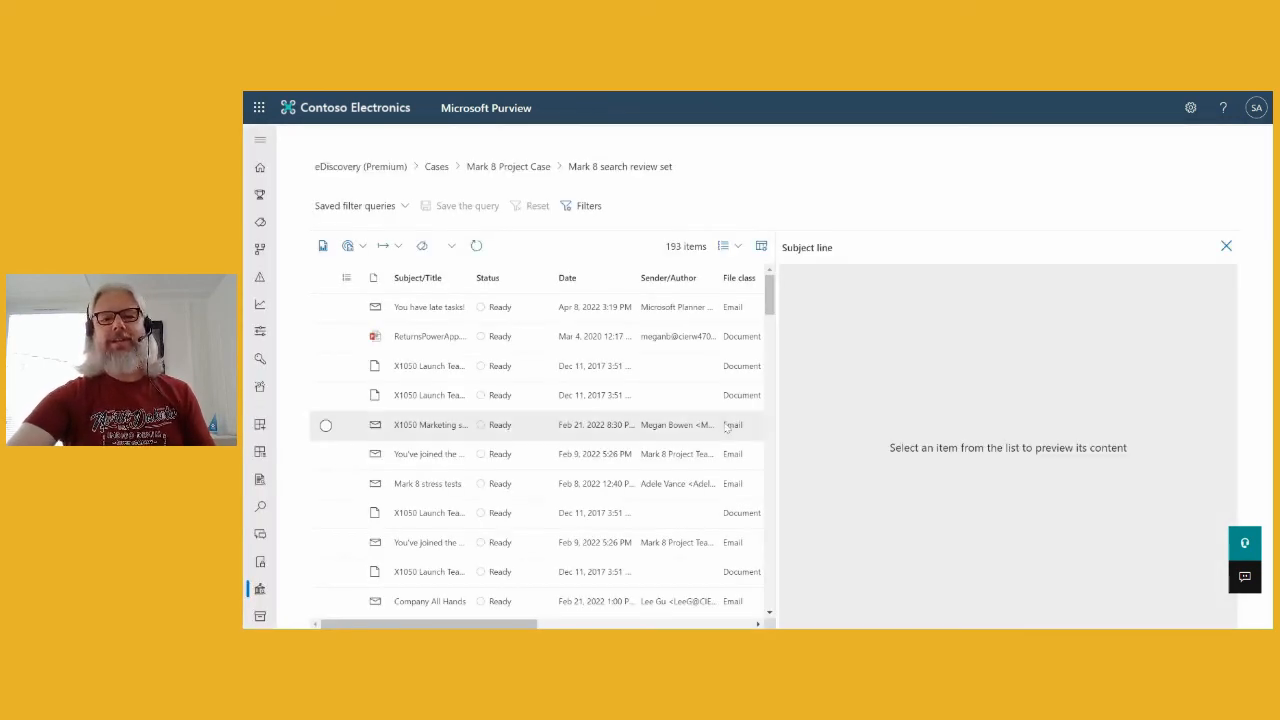